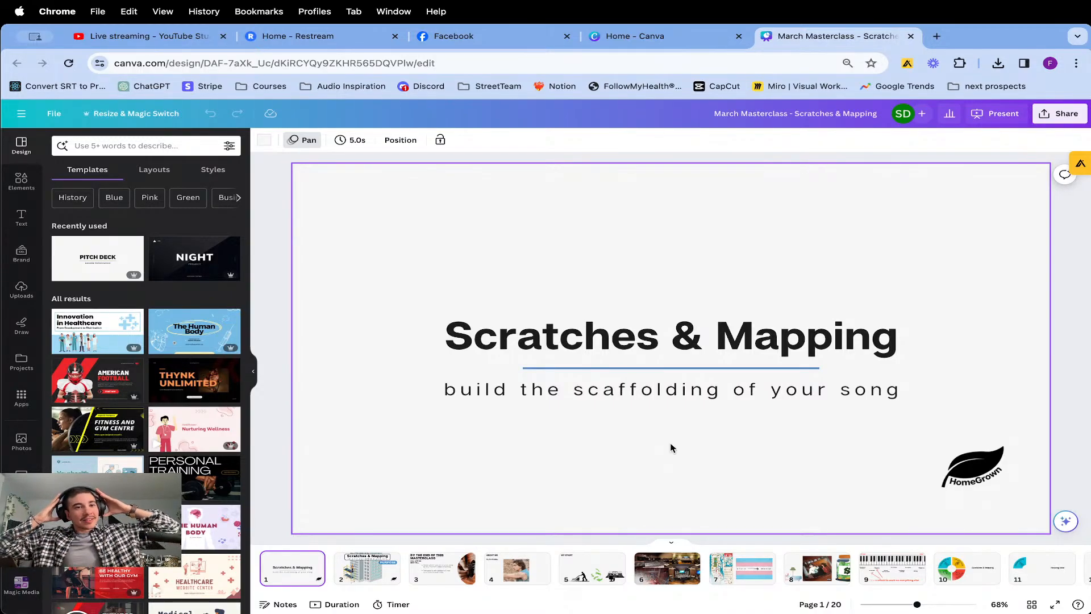
Go through the opening slides from the title page to page 5, "MY START".
key("super+Tab")
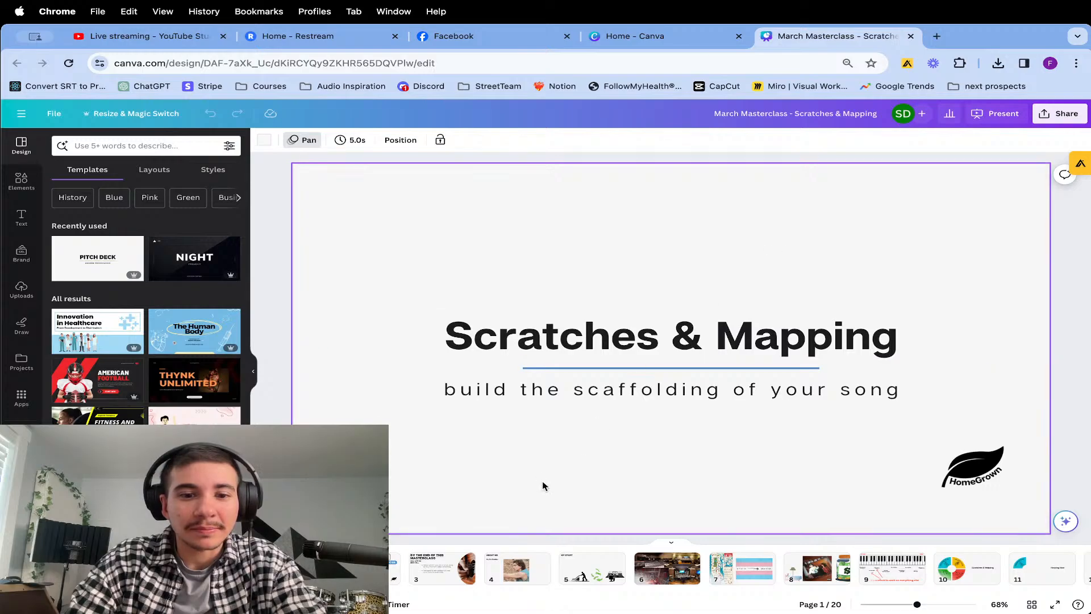
left_click(399, 557)
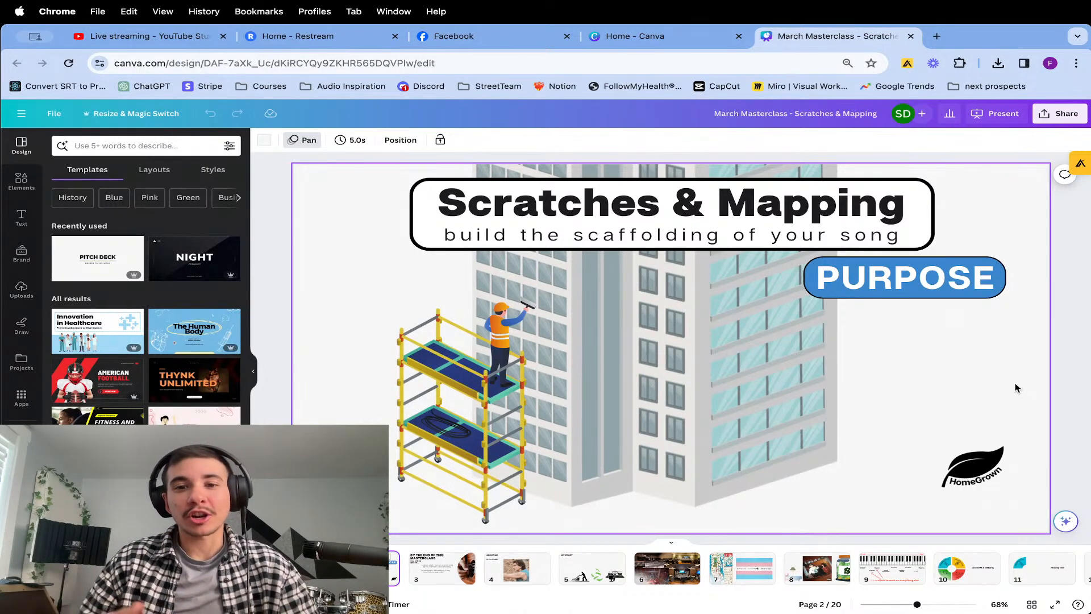
key("super+Tab")
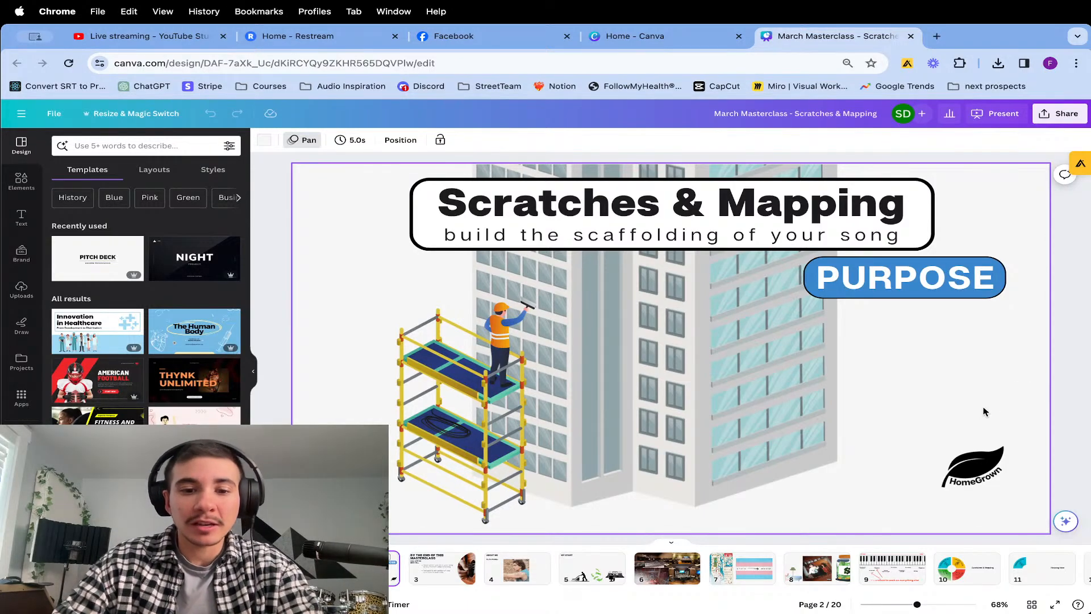
left_click(426, 577)
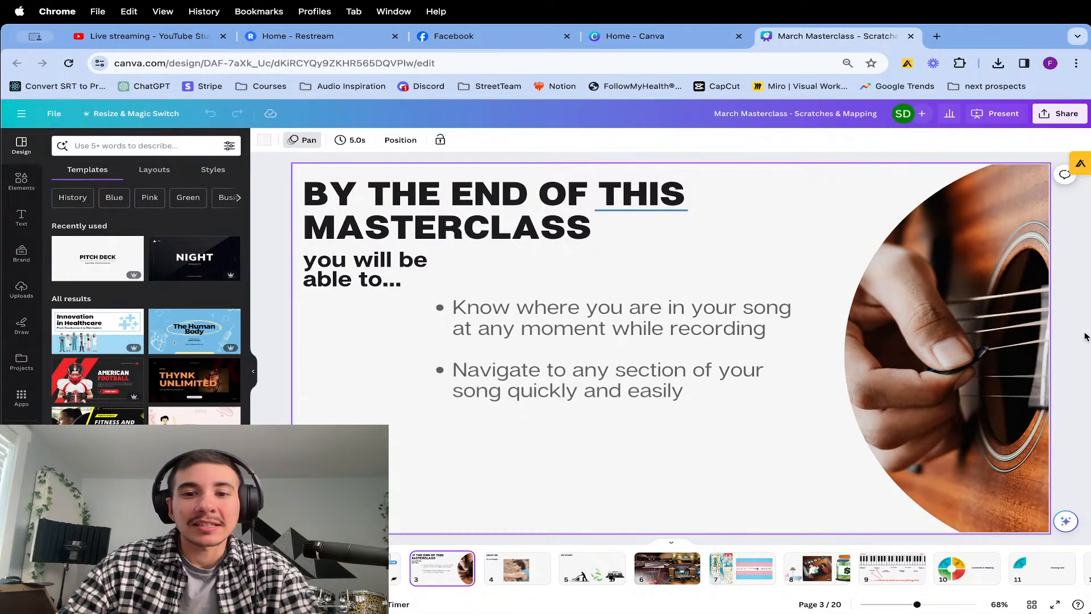
key("super+Tab")
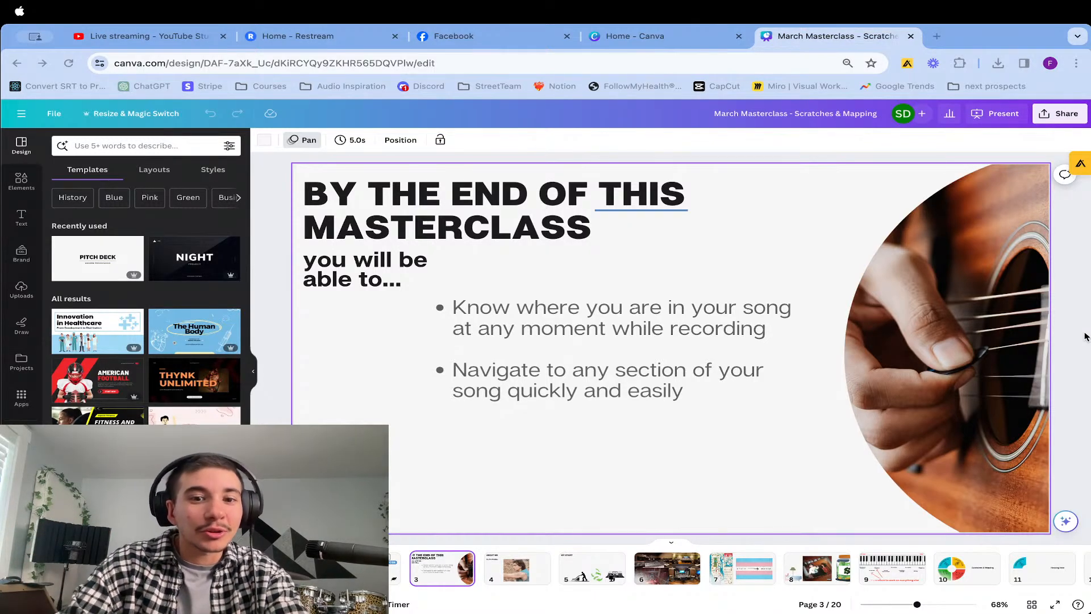
left_click(1087, 335)
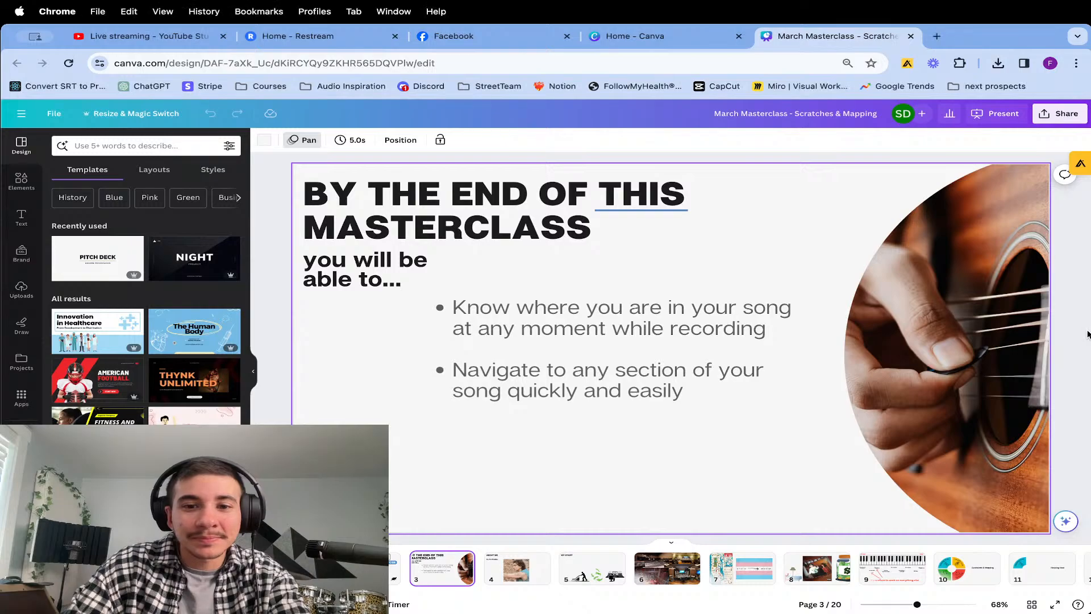
key("Page_Down")
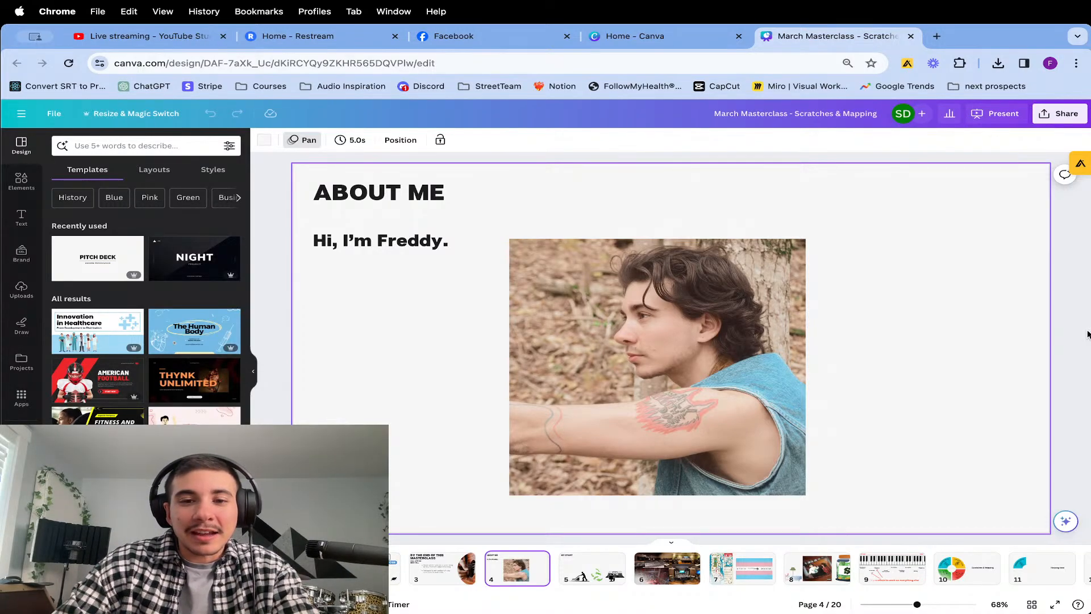
key("Right")
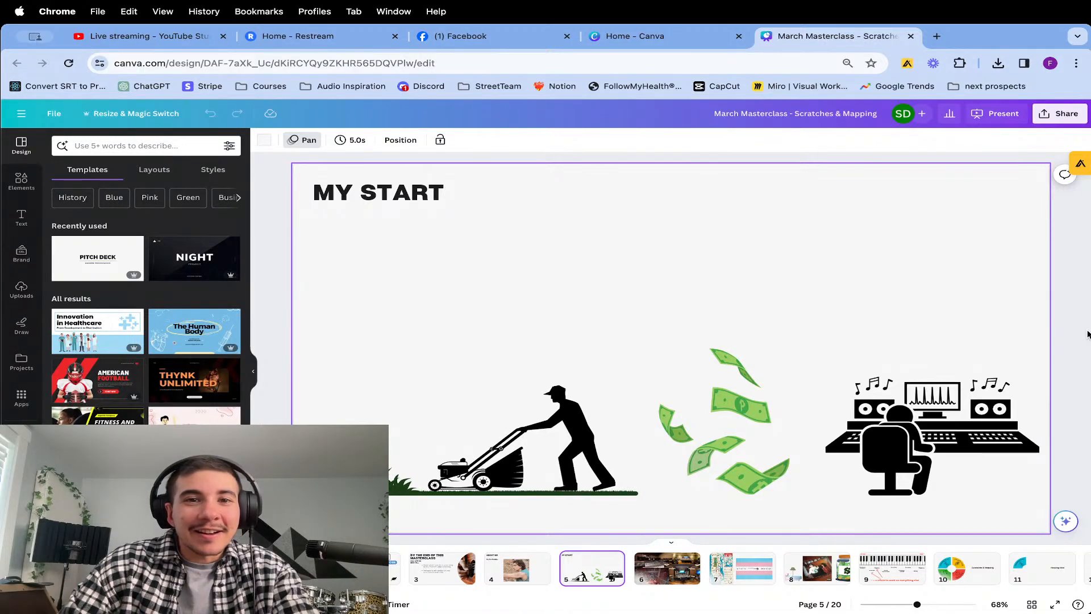
Check the comments on the live masterclass video on the Facebook page and return to the presentation.
left_click(504, 44)
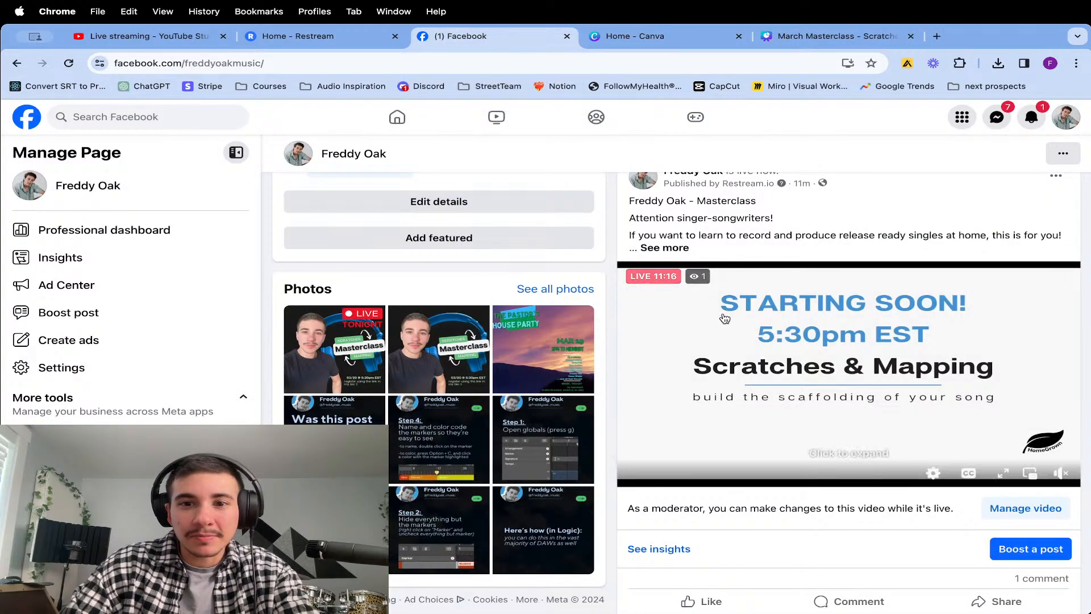
scroll(747, 353, "down", 5)
scroll(747, 352, "down", 2)
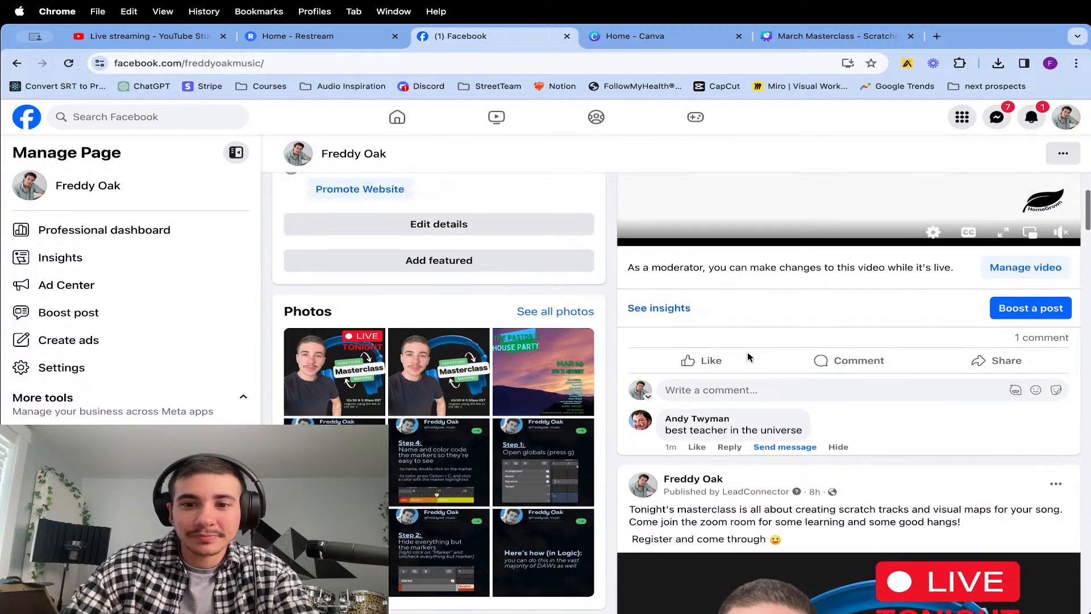
scroll(724, 377, "up", 3)
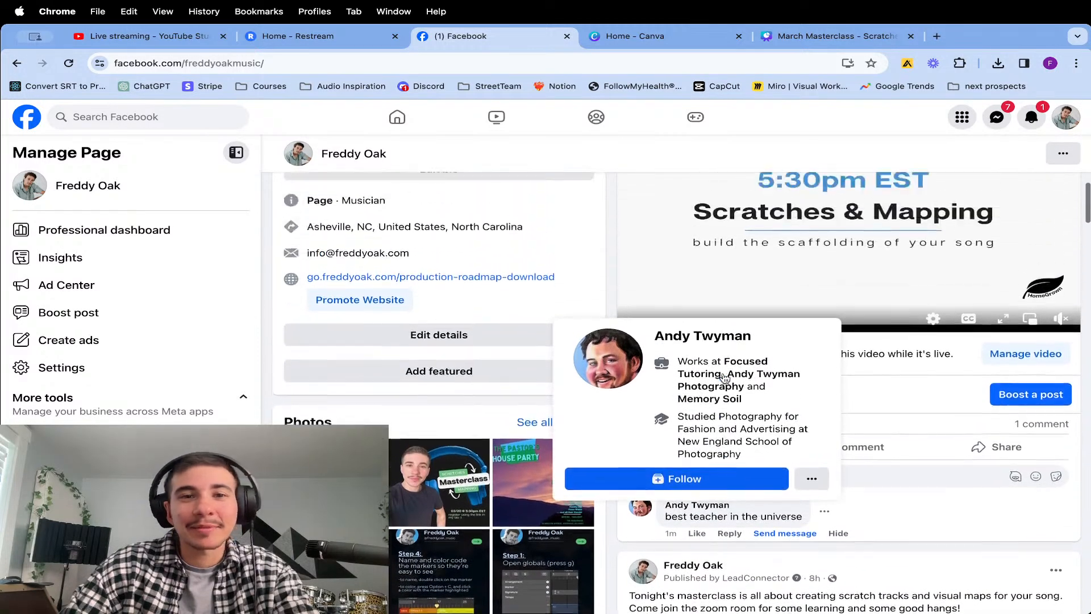
scroll(724, 377, "down", 3)
scroll(724, 377, "up", 1)
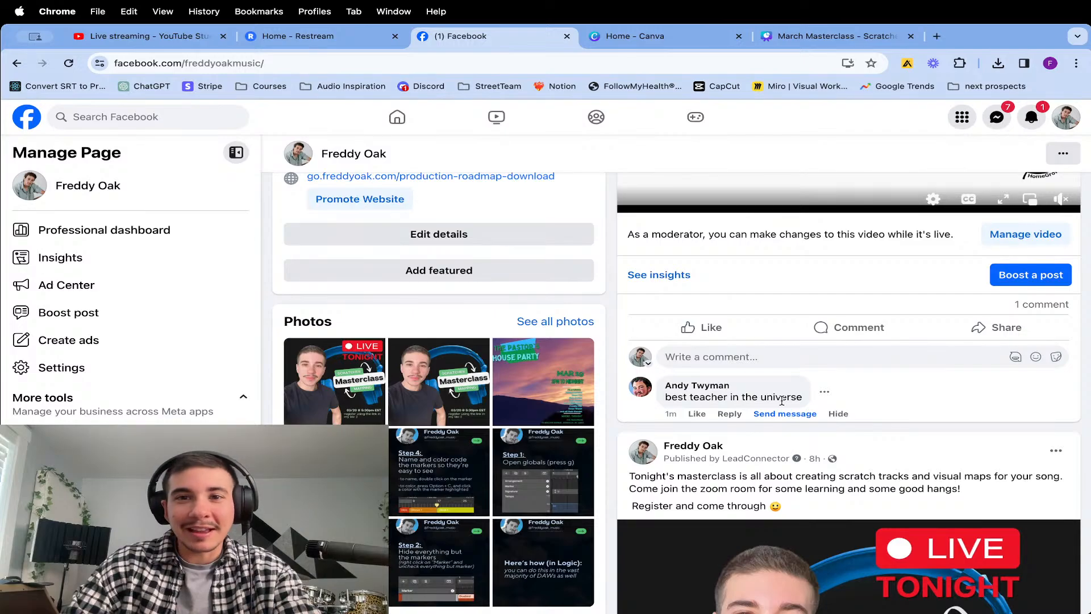
left_click(834, 36)
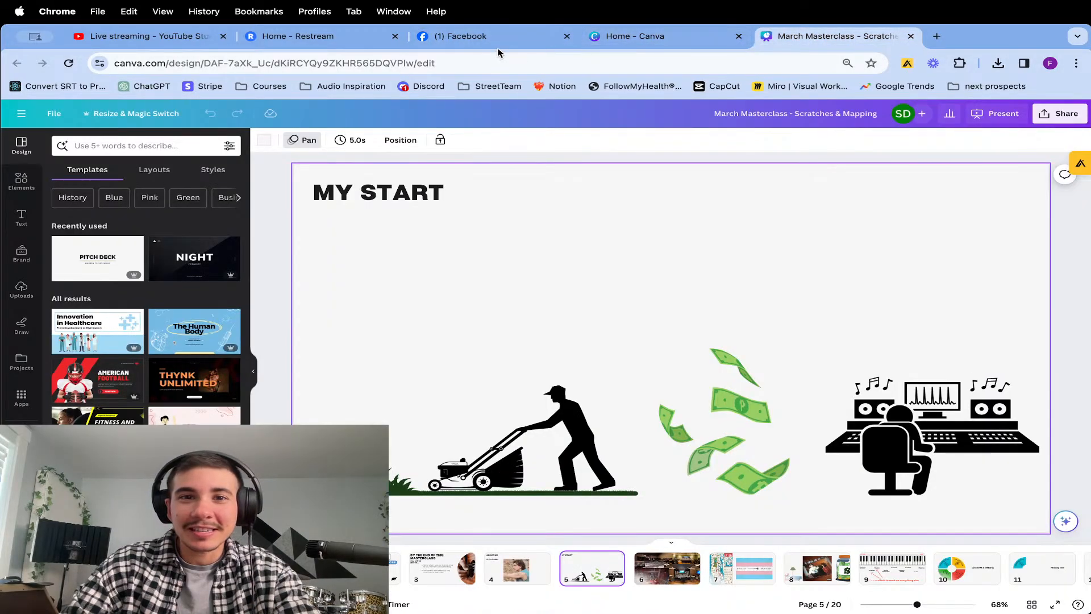
left_click(514, 44)
left_click(837, 36)
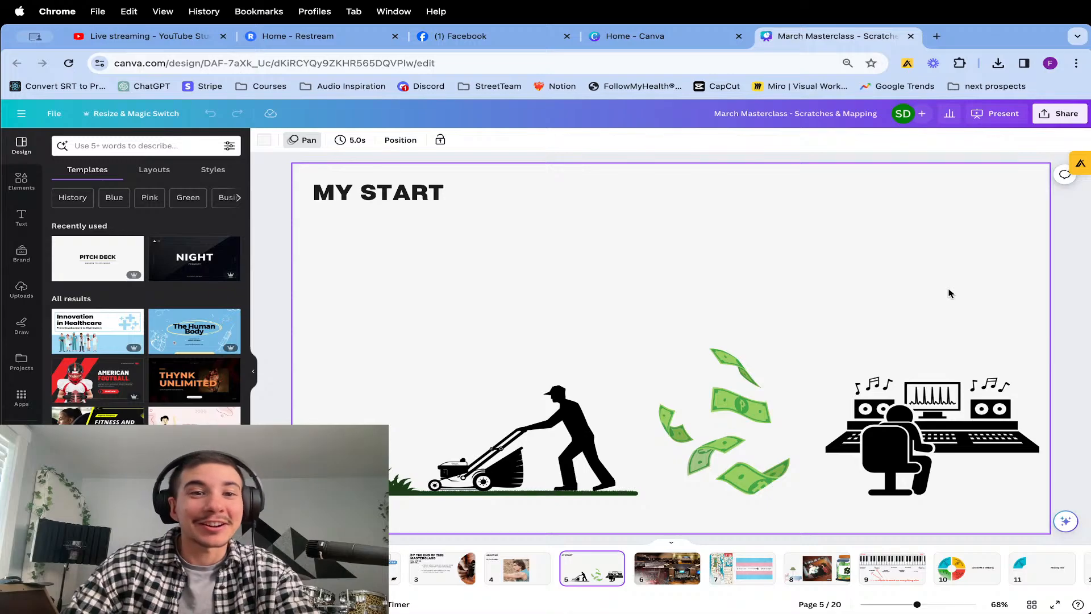
Advance the presentation from page 5 to page 12, the "KEEPING TIME" slide with its action steps.
left_click(864, 299)
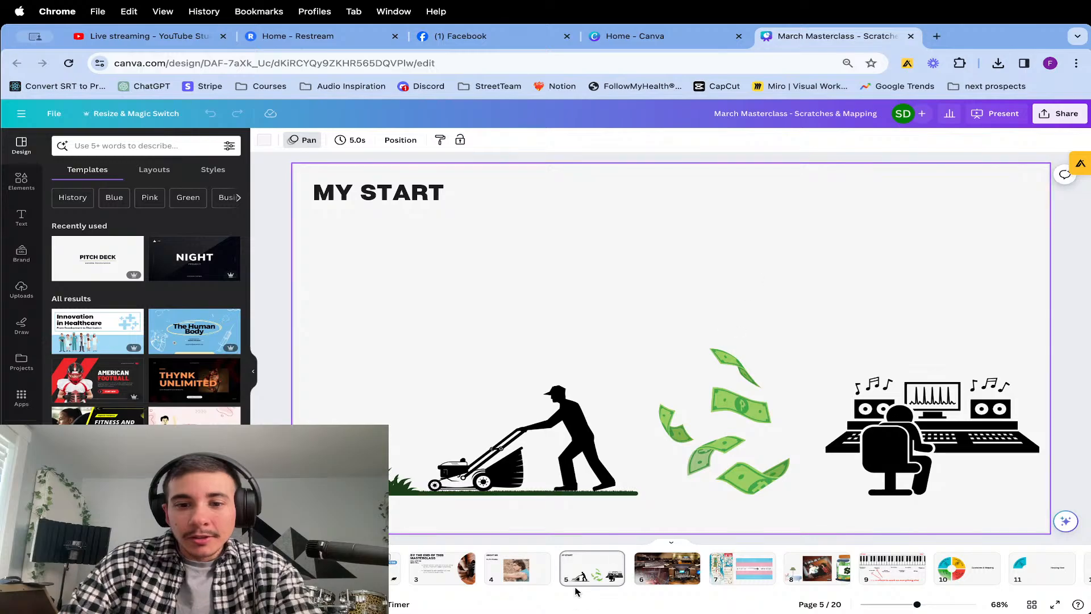
left_click(596, 571)
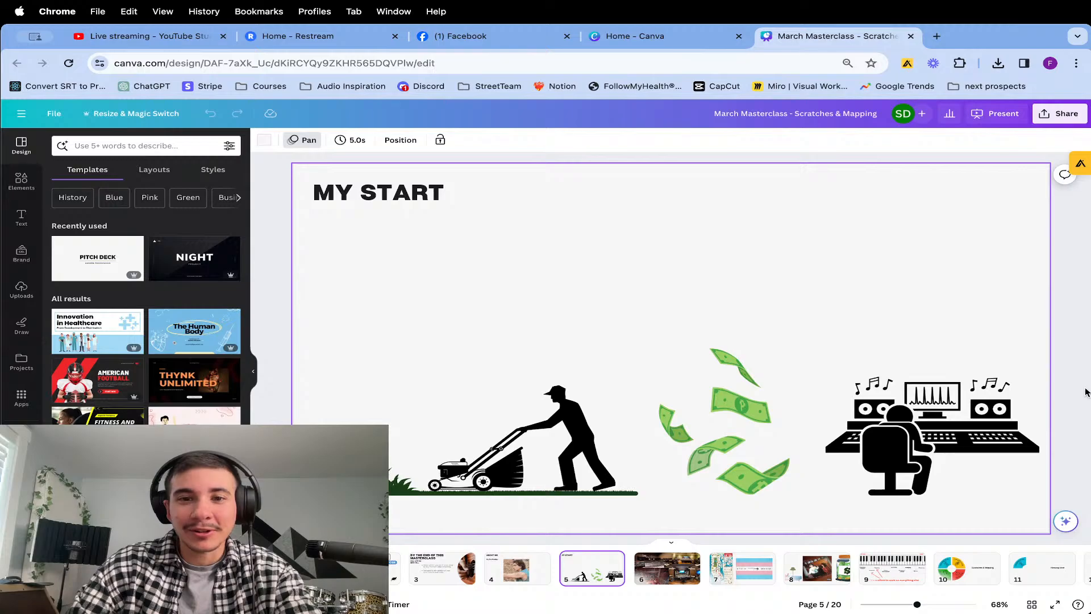
key("Right")
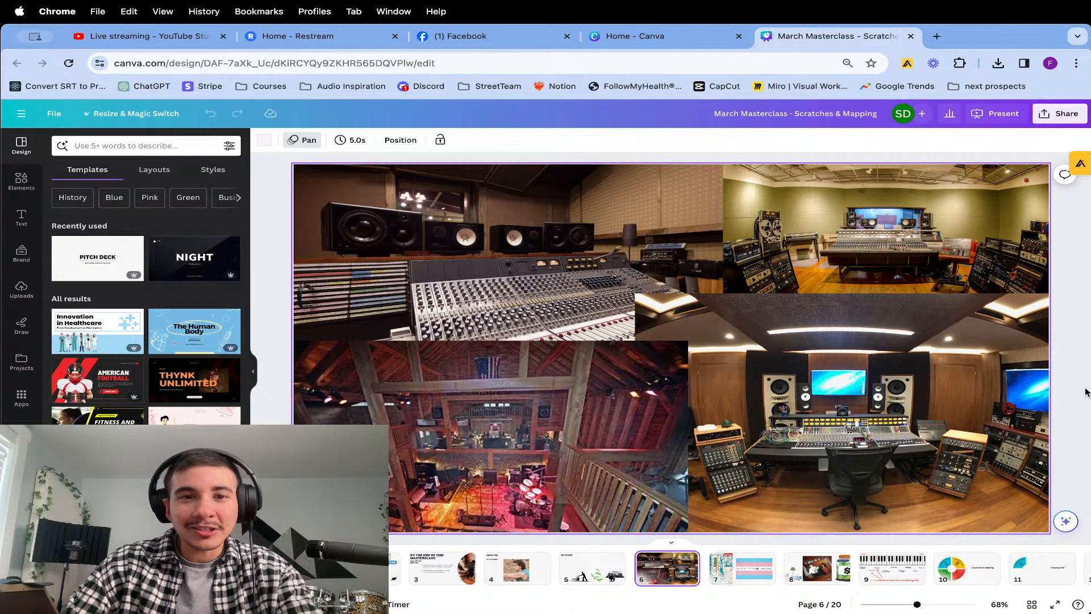
key("Right")
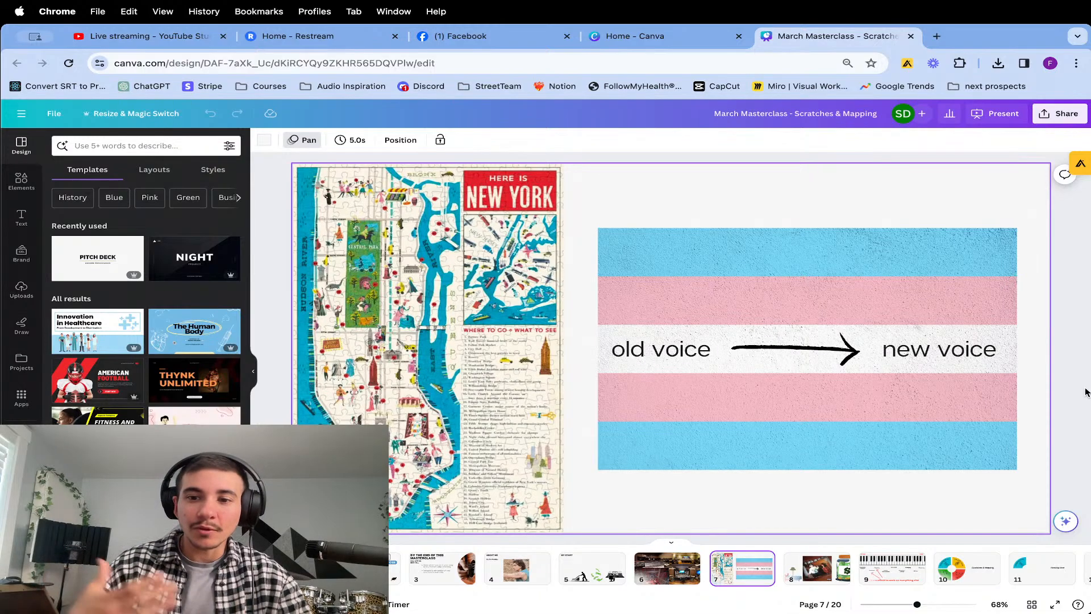
key("Right")
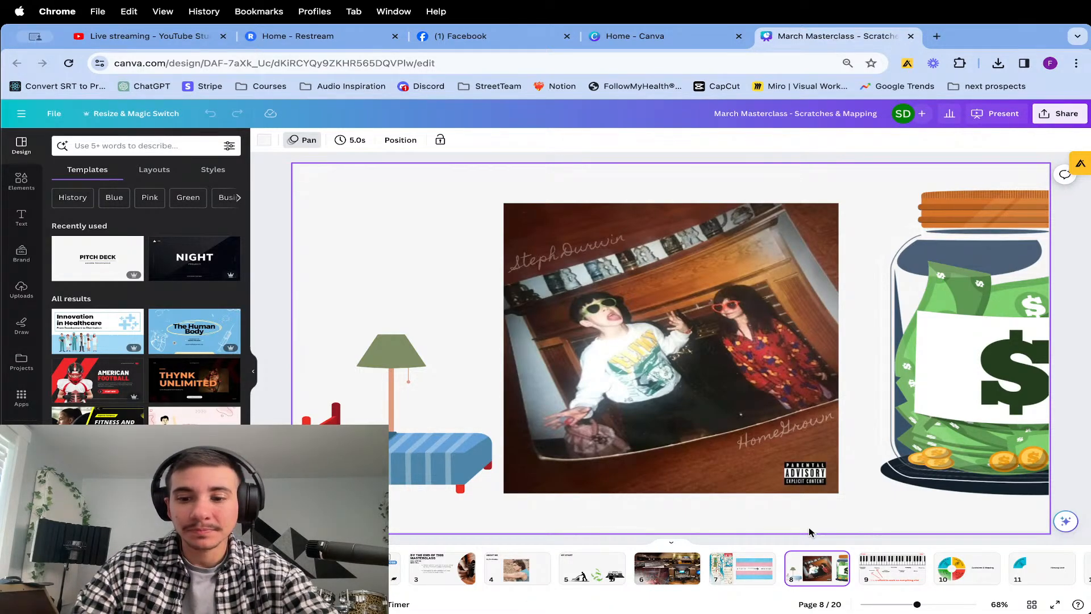
key("Page_Down")
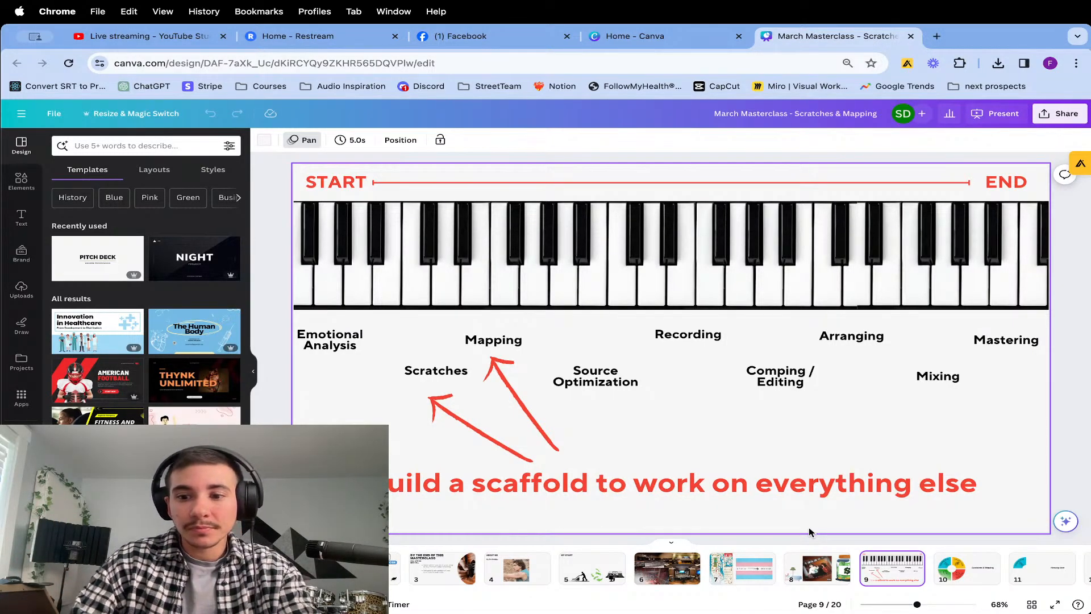
key("Right")
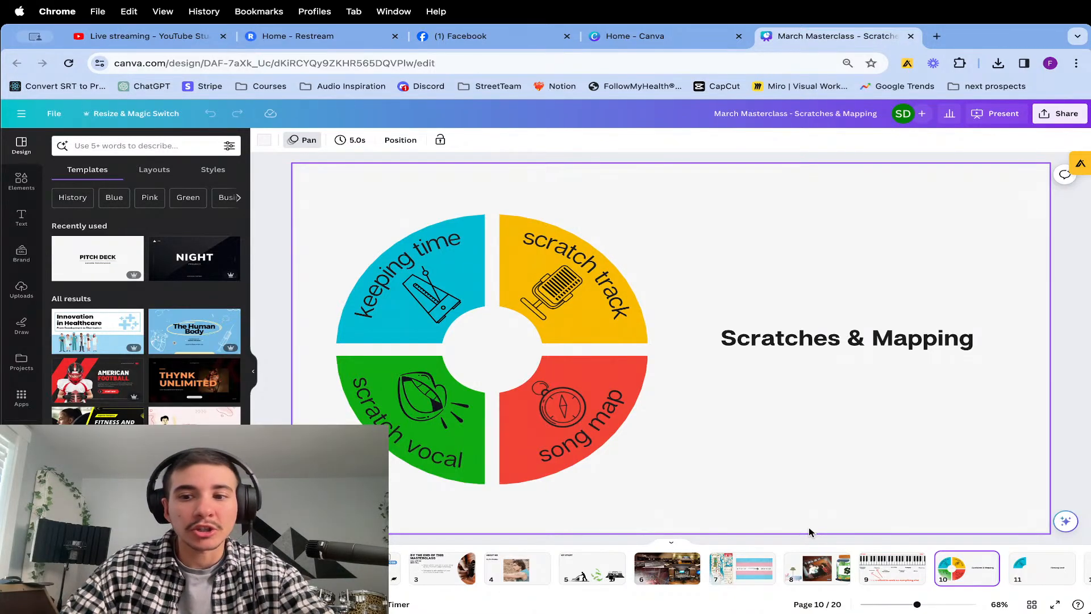
key("Right")
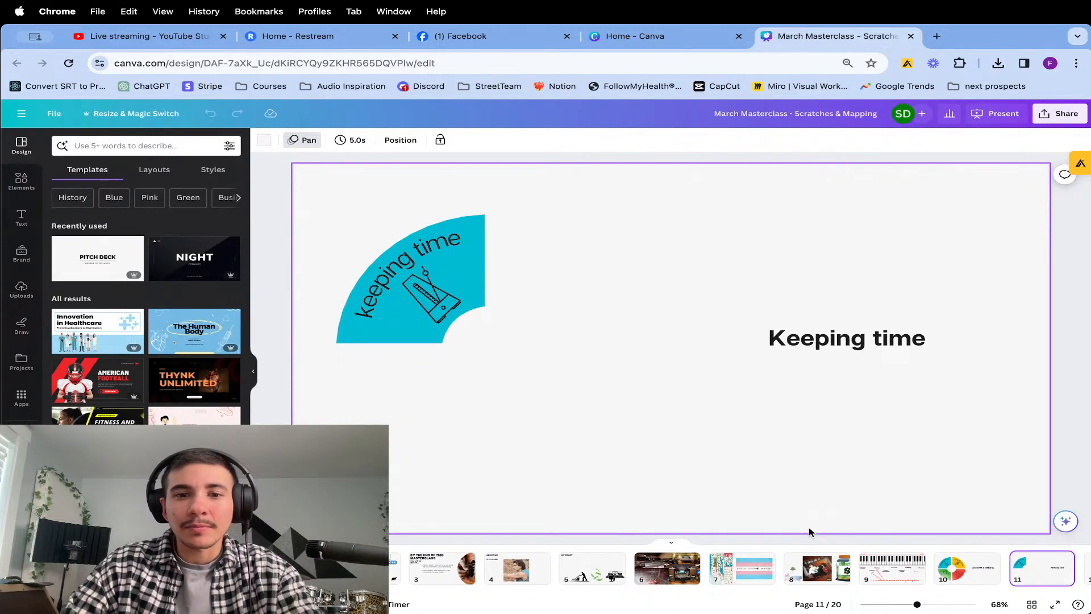
key("Right")
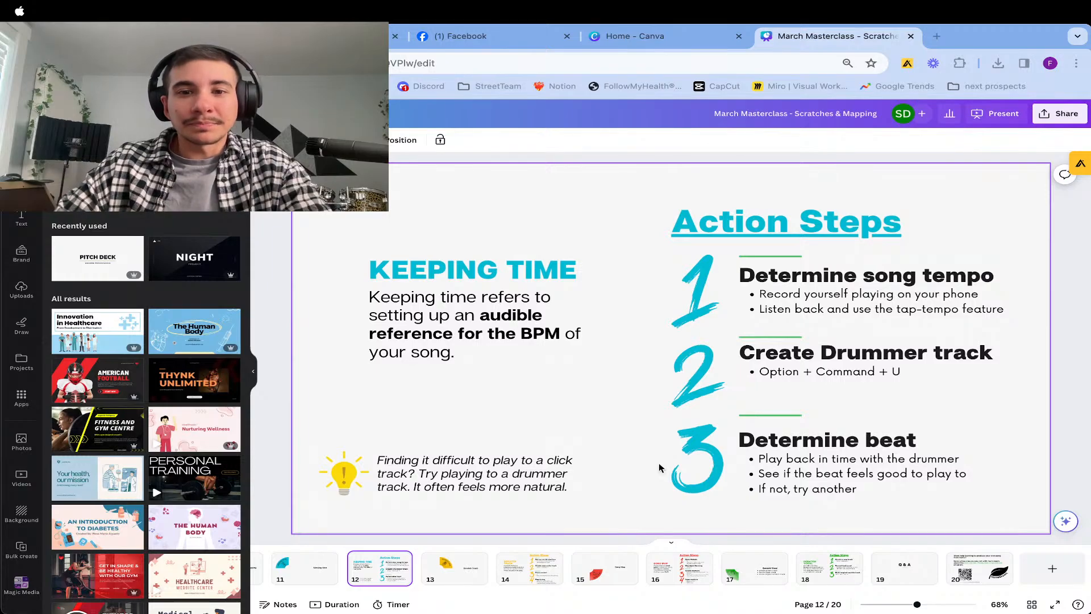
left_click(667, 478)
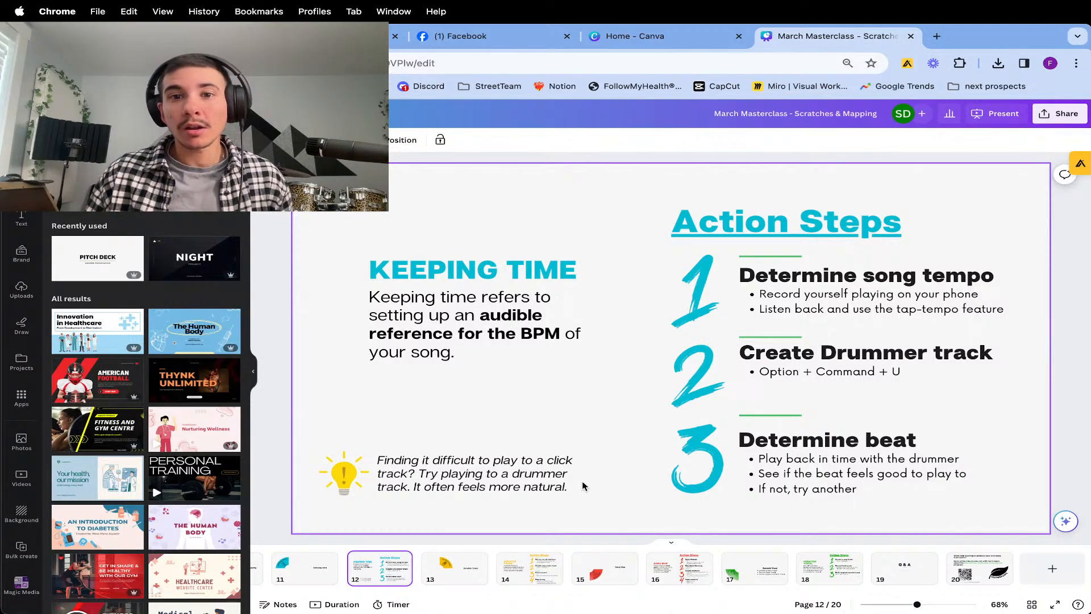
Search the web in a new tab for "tap tempo online" and open the Tap BPM online calculator and counter.
left_click(936, 36)
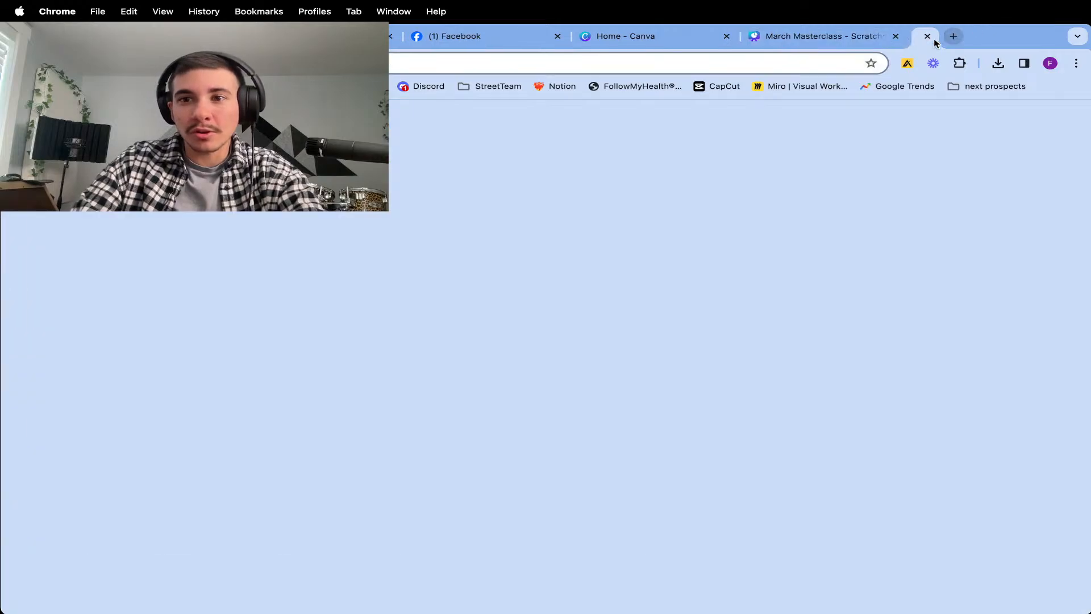
type("tap tempo online")
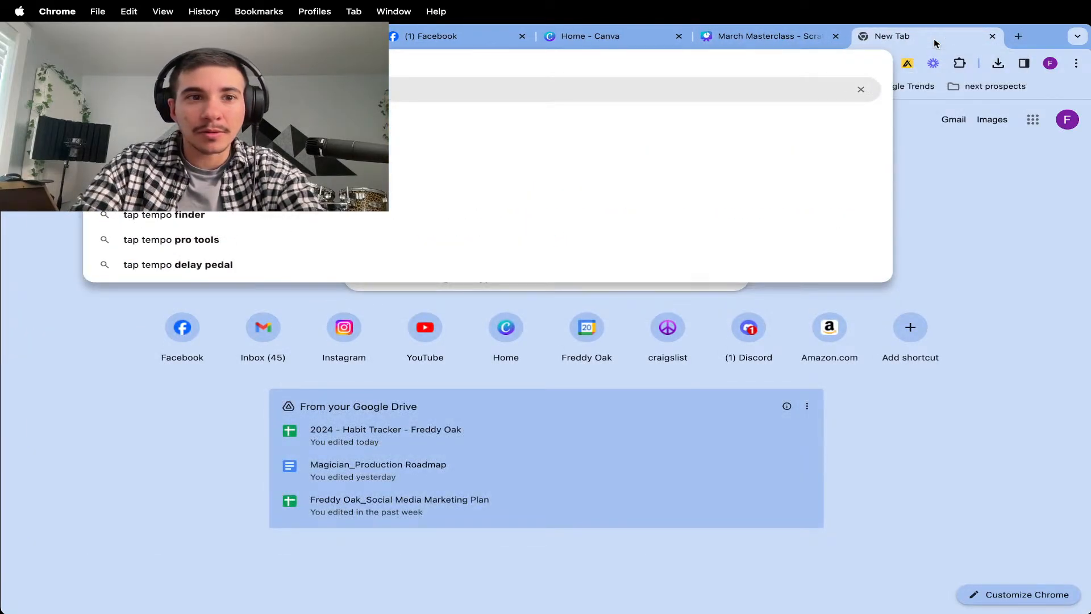
key("Return")
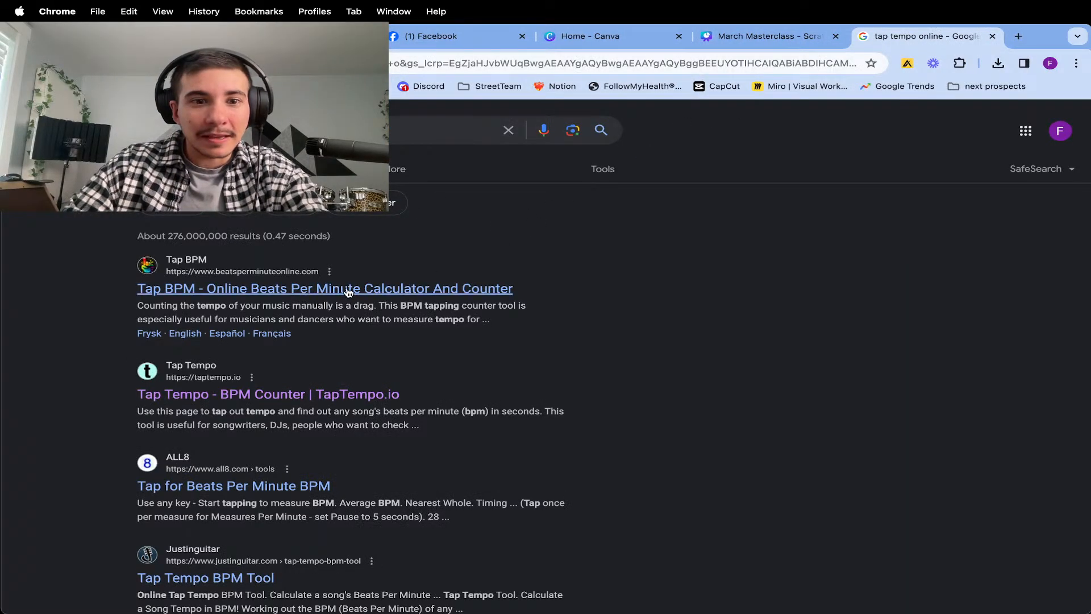
left_click(349, 289)
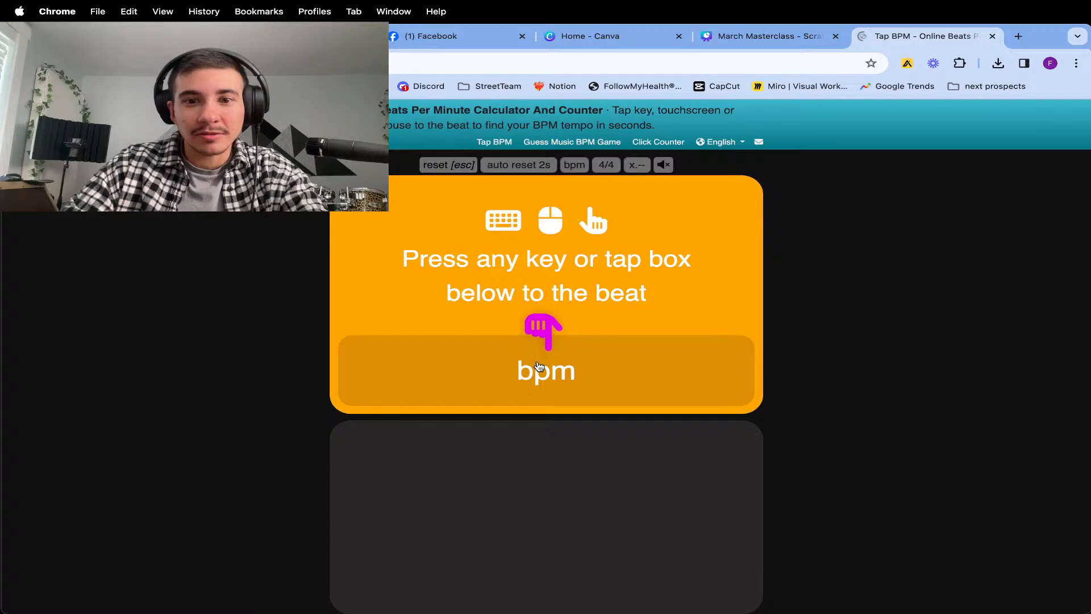
Tap out a sample beat in the BPM counter and close its browser tab.
double_click(551, 384)
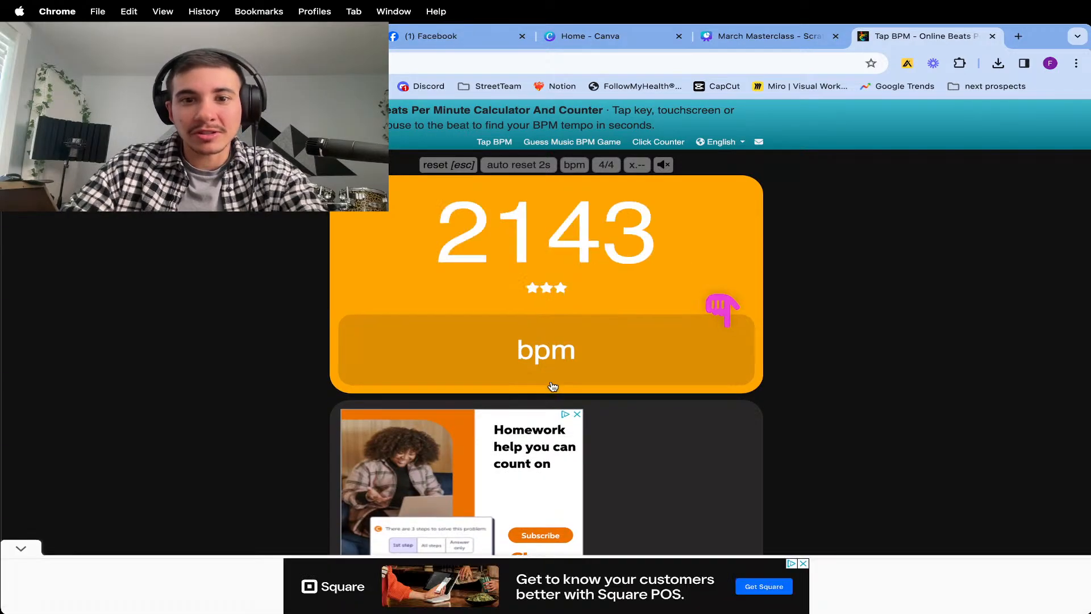
left_click(551, 371)
left_click(547, 358)
left_click(549, 357)
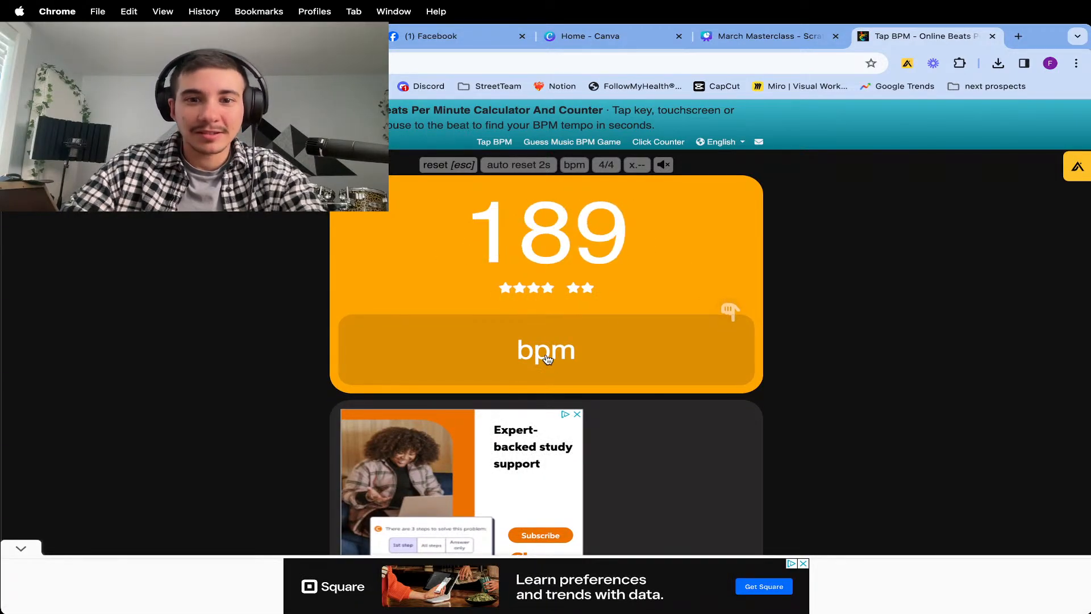
left_click(549, 356)
left_click(550, 357)
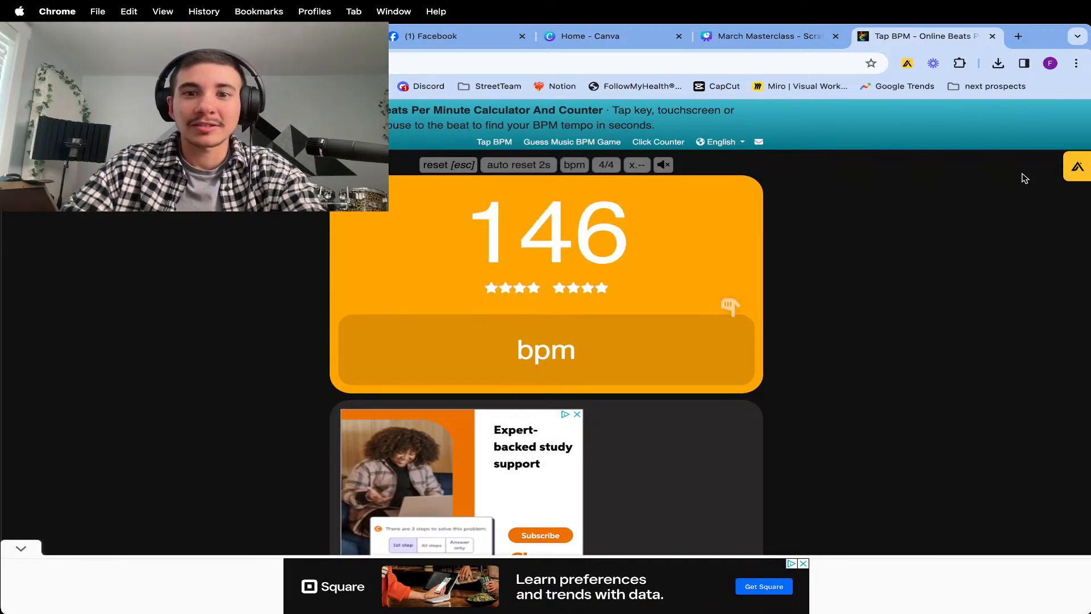
left_click(992, 36)
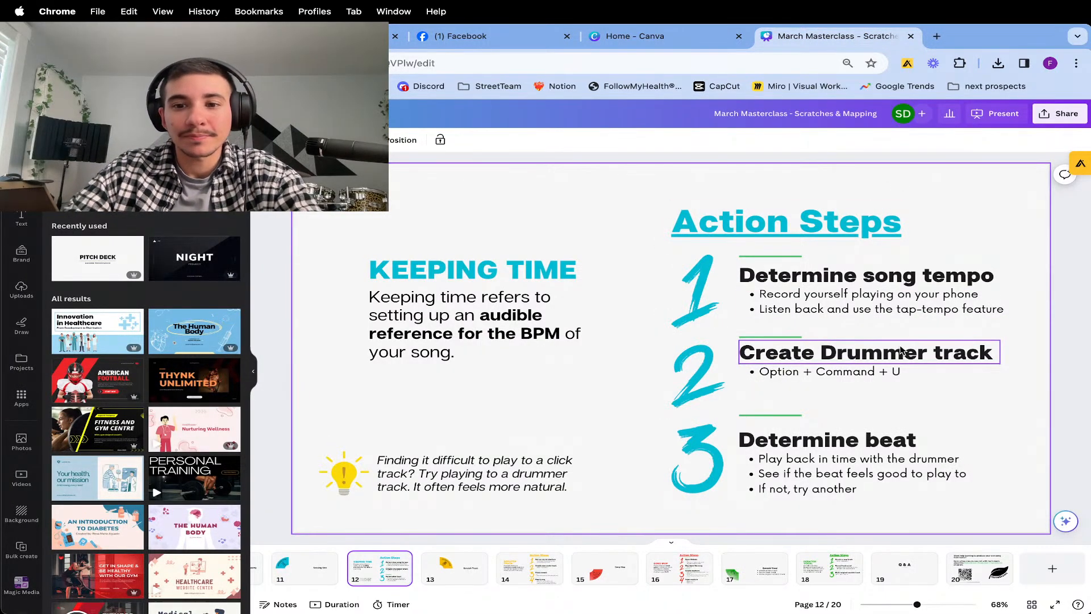
Switch to Logic Pro and add a new Drummer track directly below the existing Drummer track.
key("super+Tab")
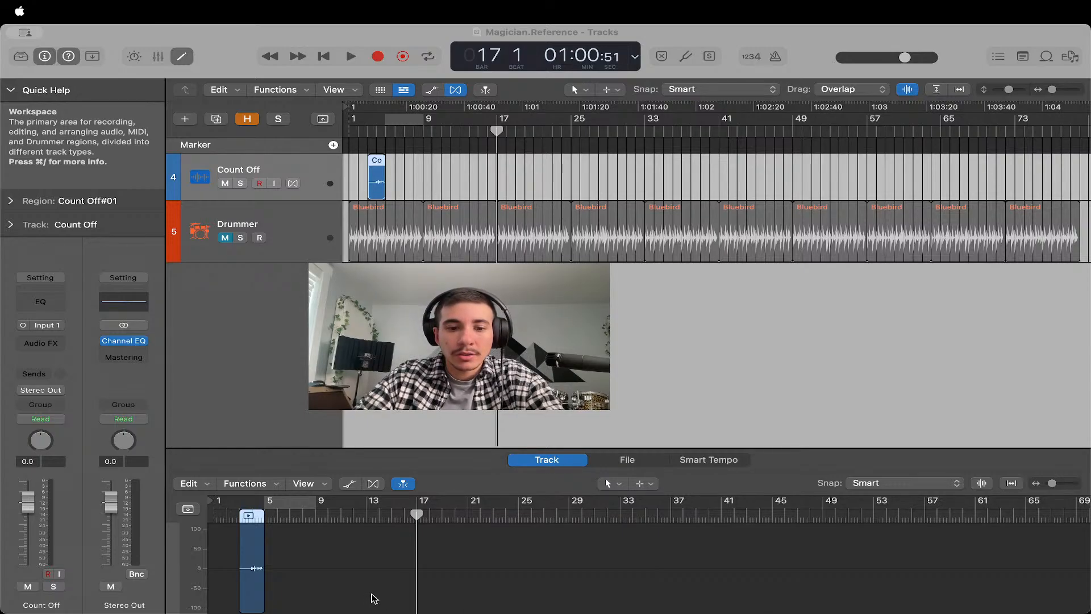
left_click(269, 222)
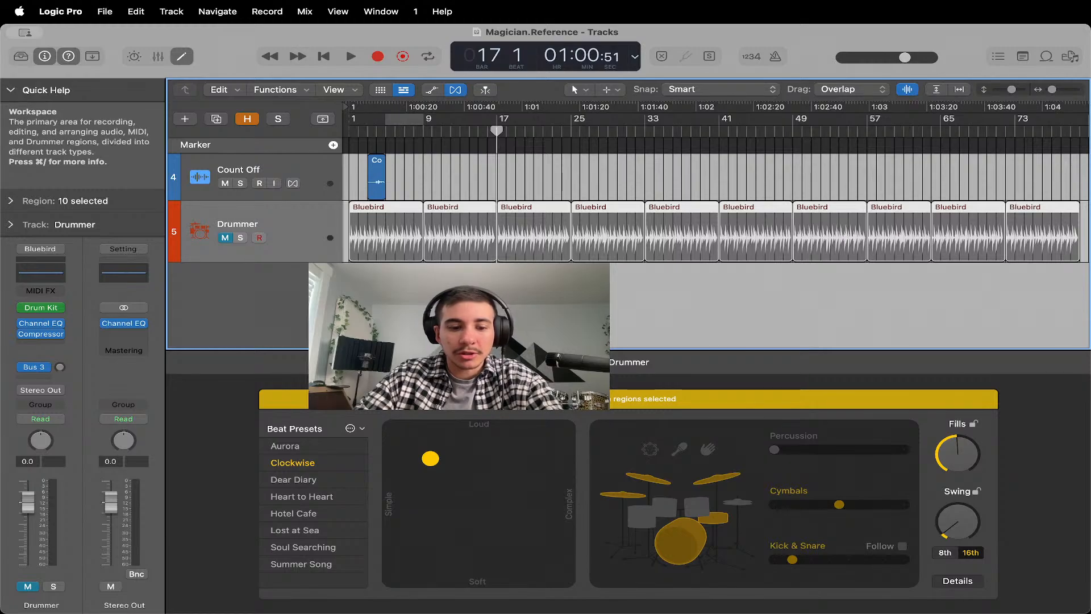
key("super+d")
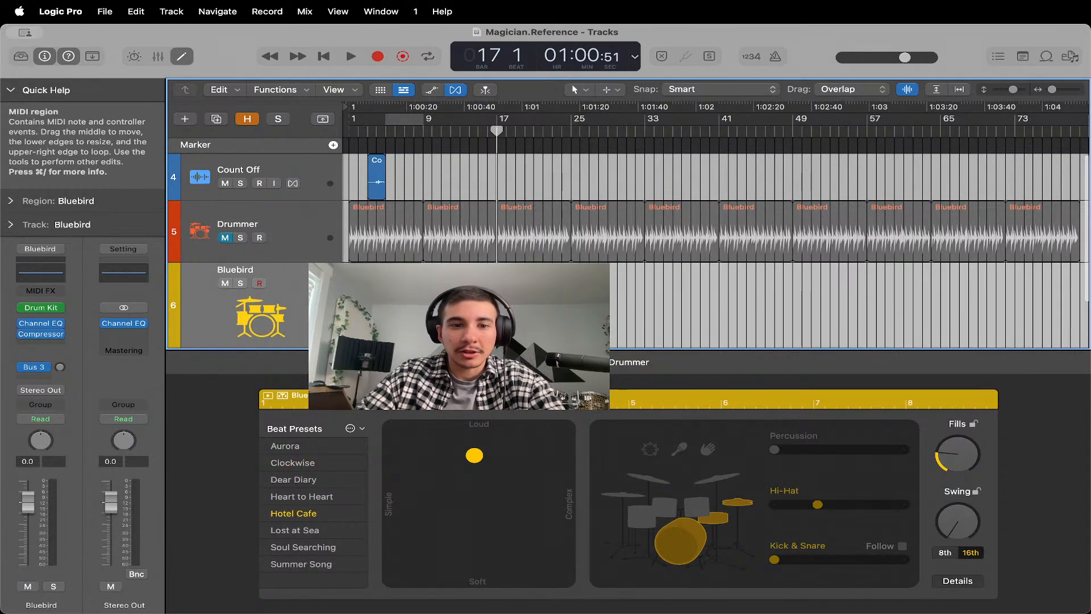
Try the Clockwise, Lost at Sea, Dear Diary and Hotel Cafe beat presets on the new Bluebird region, finishing with Summer Song.
left_click(301, 463)
left_click(299, 528)
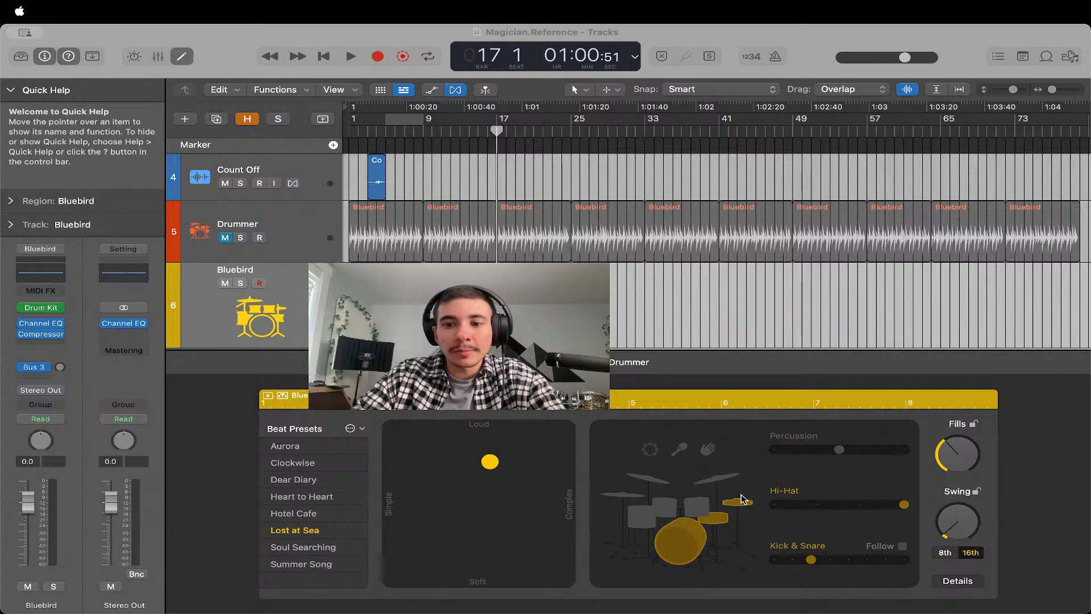
left_click(297, 480)
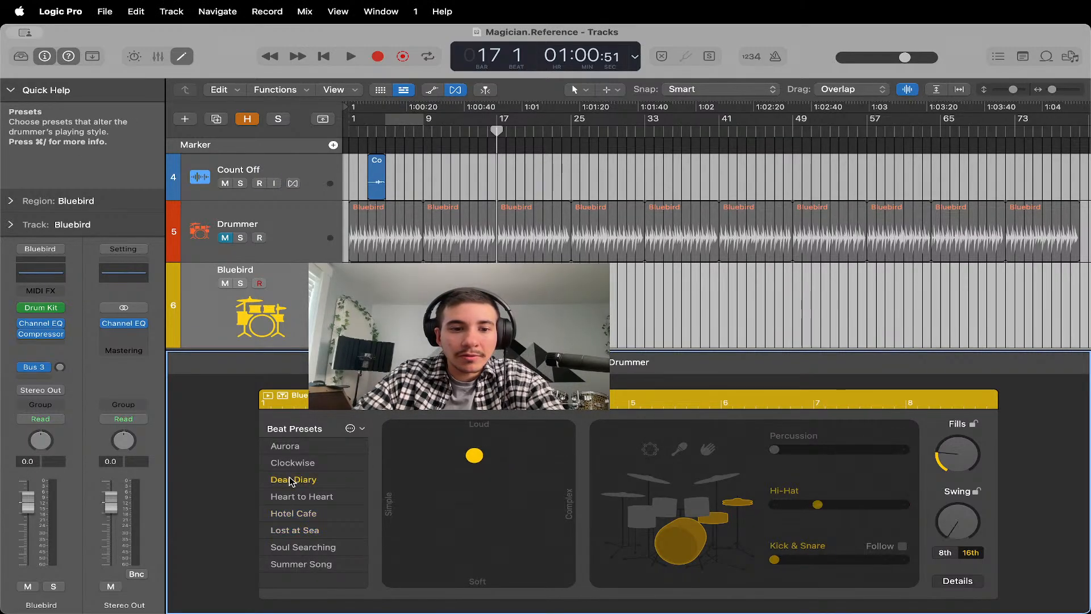
left_click(293, 513)
left_click(301, 563)
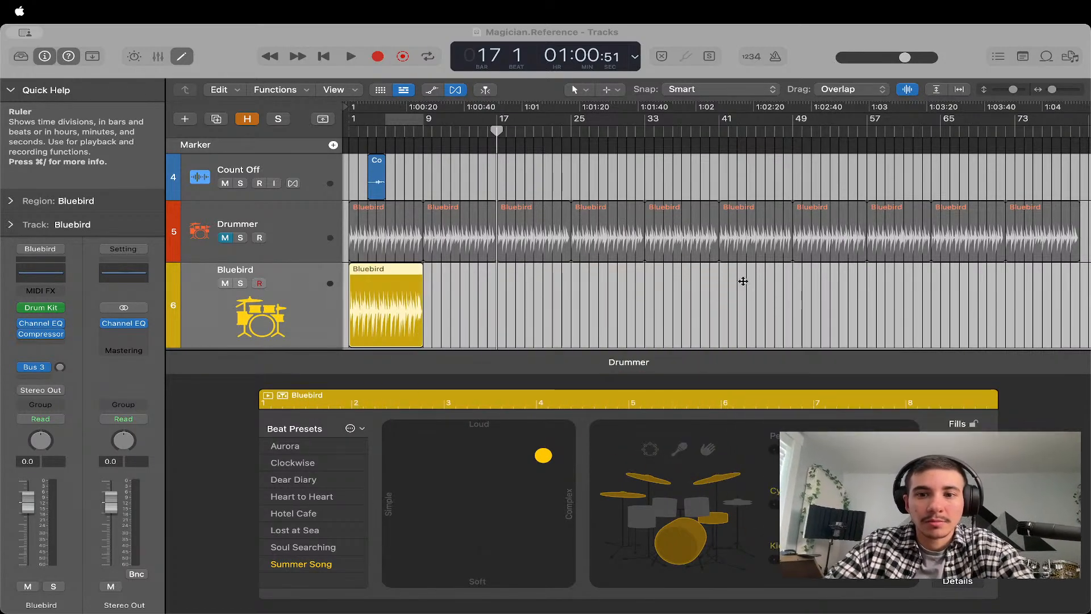
Open the sound Library and change the new track's drummer to Roots Songwriter, replacing the region settings.
left_click(806, 279)
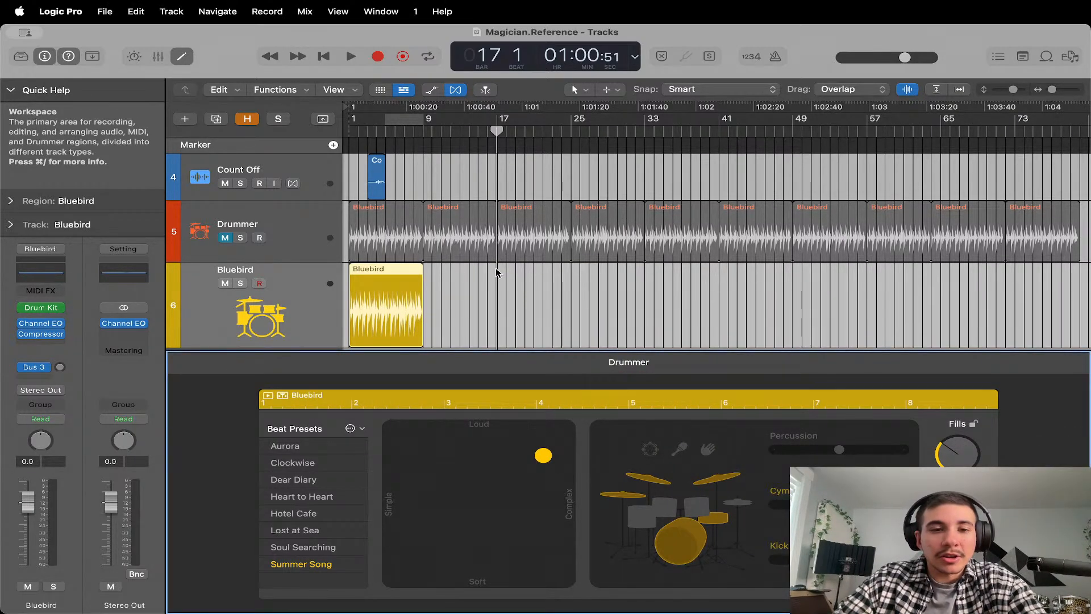
left_click(21, 56)
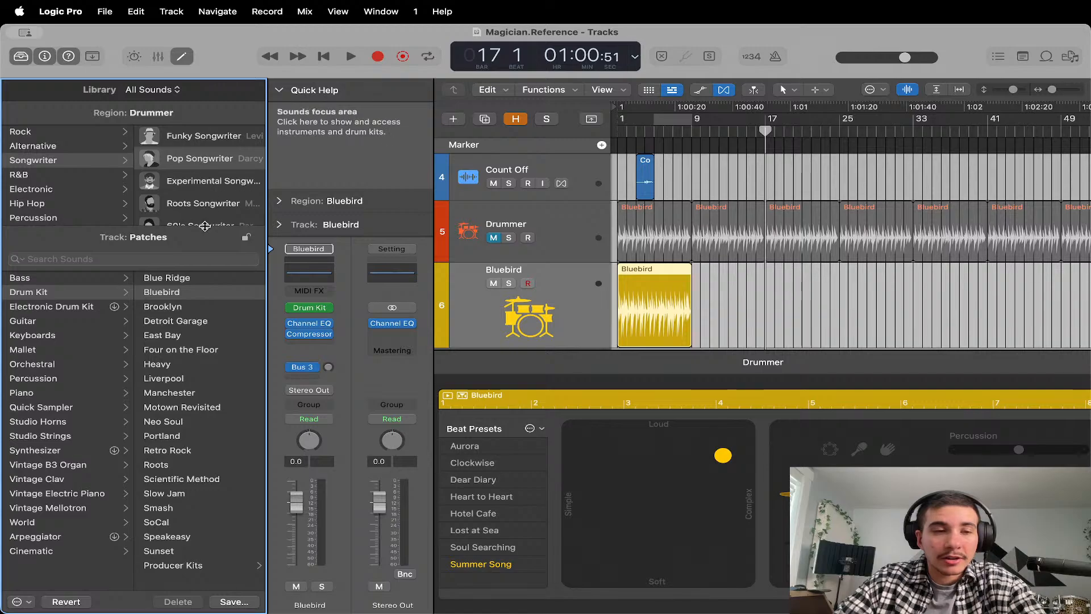
left_click(205, 206)
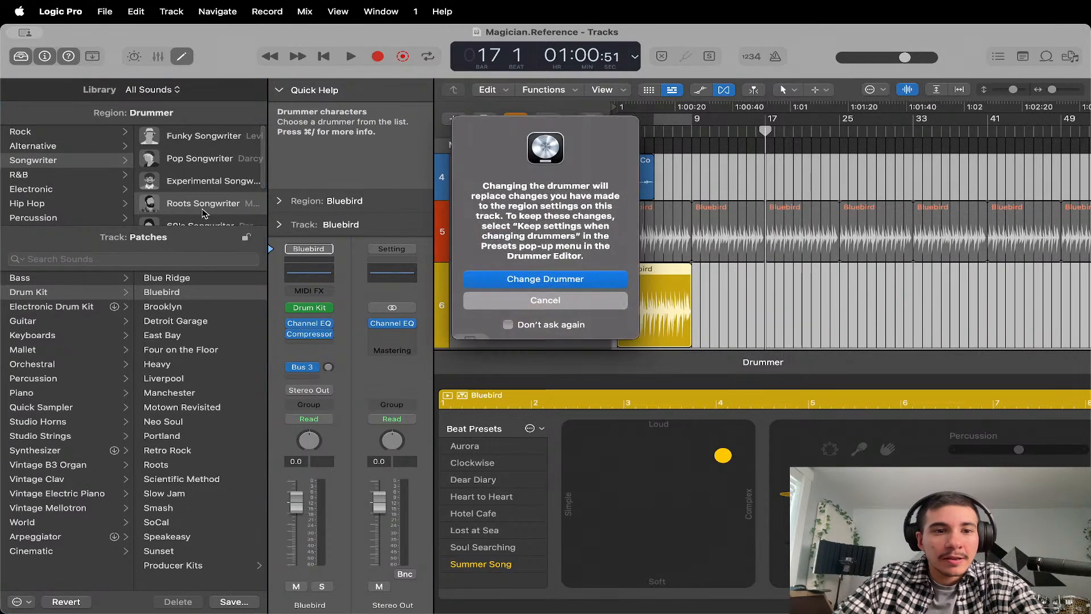
left_click(500, 278)
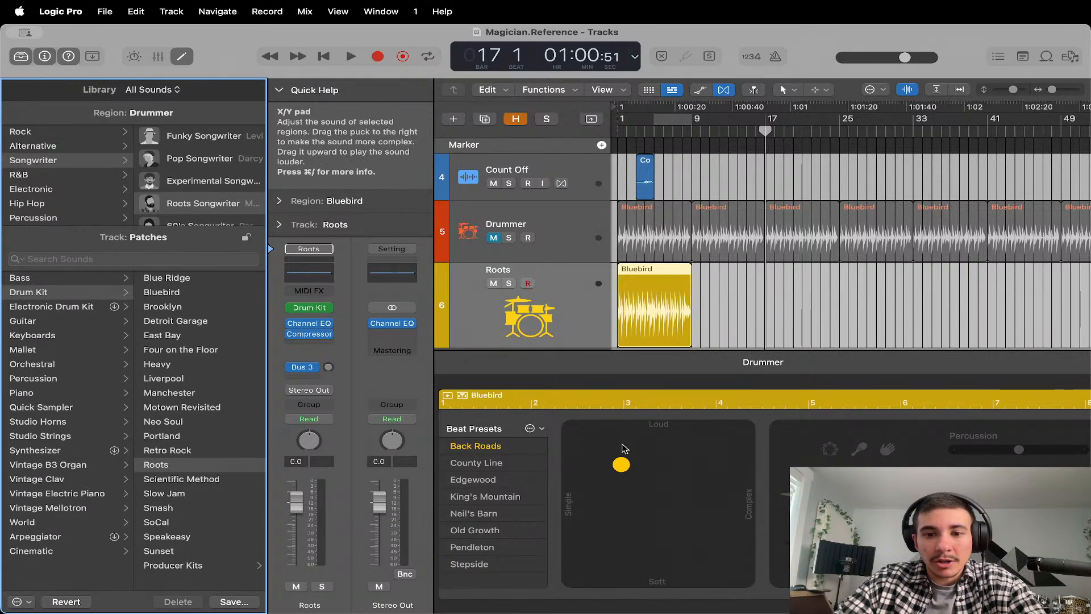
Audition the Back Roads, Edgewood, King's Mountain and Pendleton beat presets from the start of the song, ending on Pendleton.
left_click(665, 134)
key("Return")
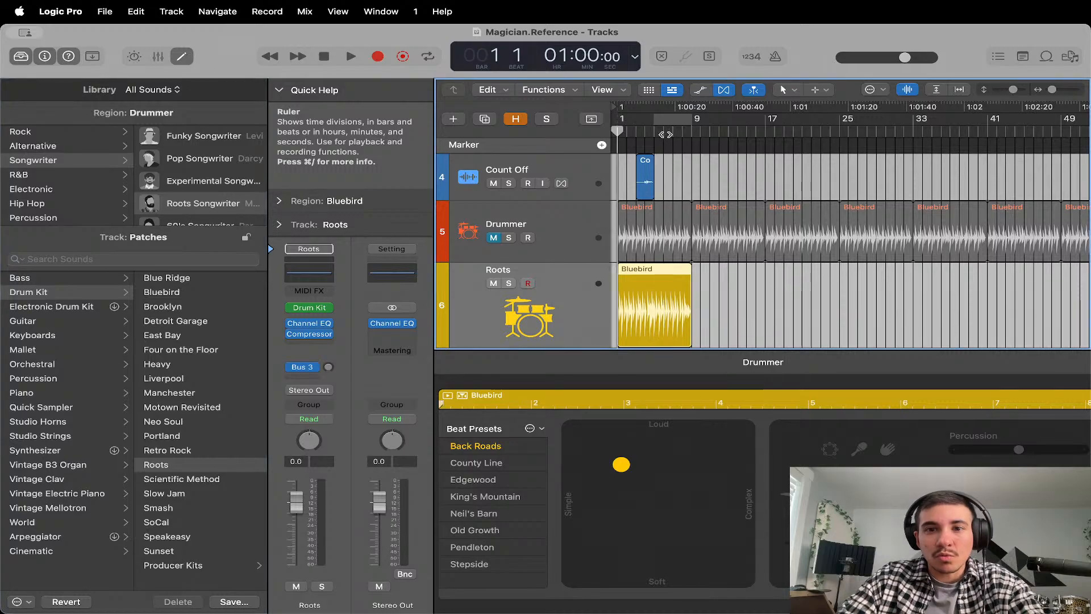
key("space")
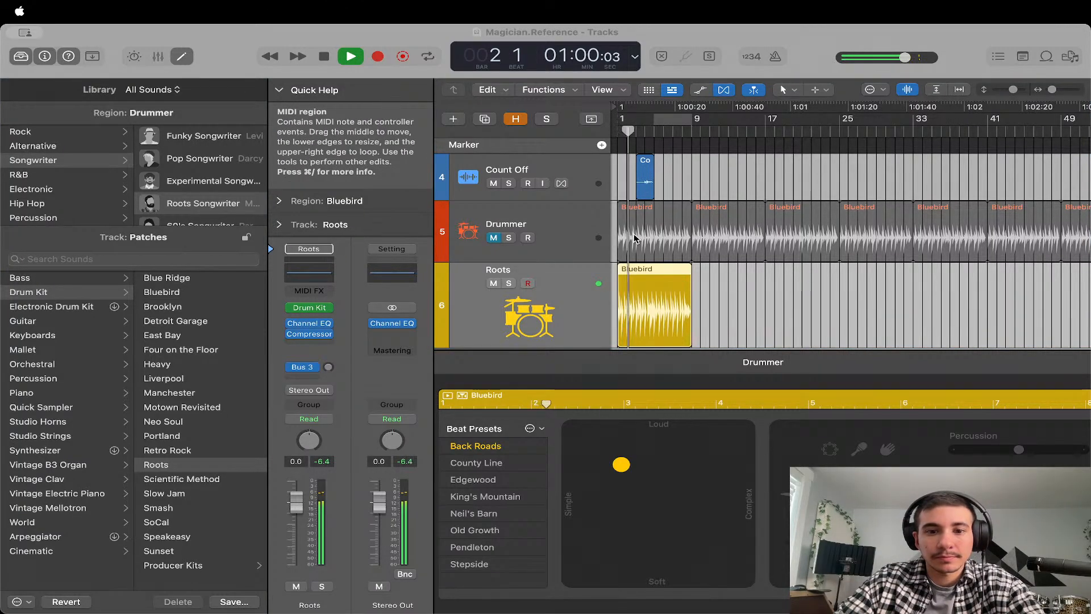
key("space")
left_click(495, 482)
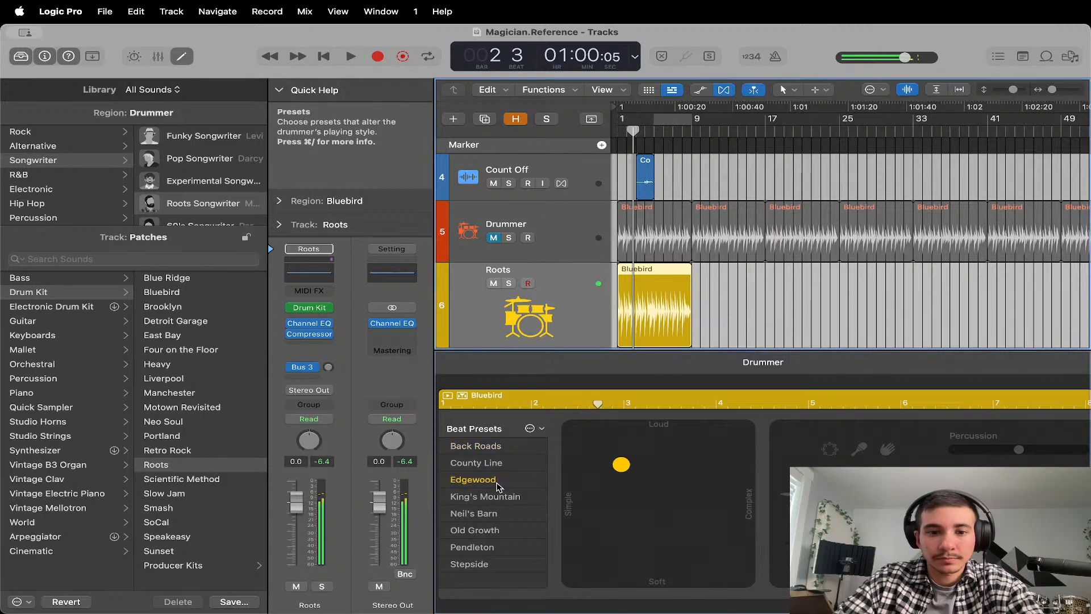
key("Return")
key("space")
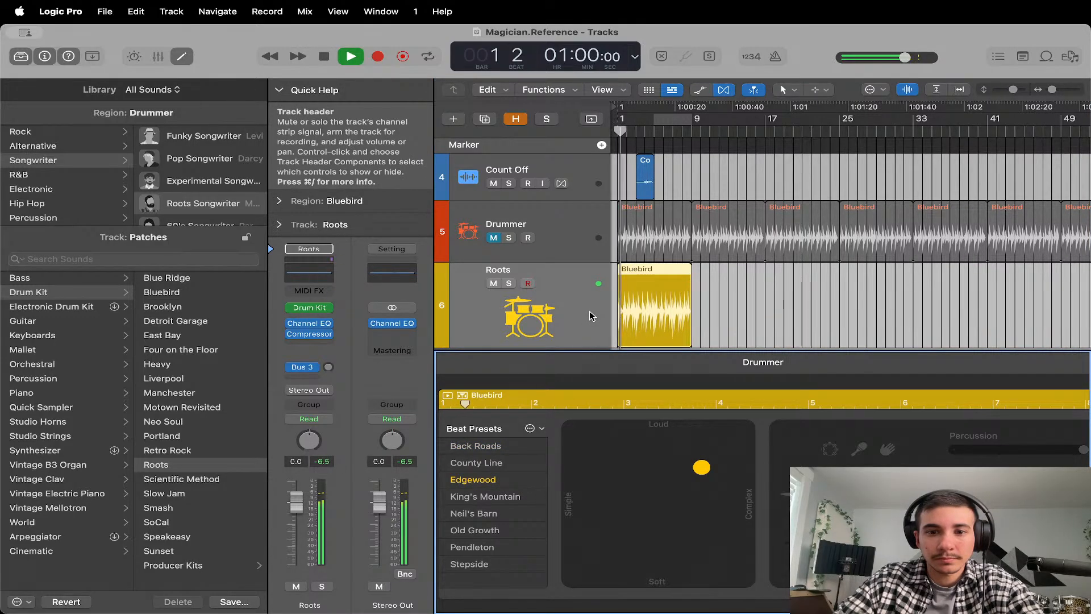
left_click(484, 496)
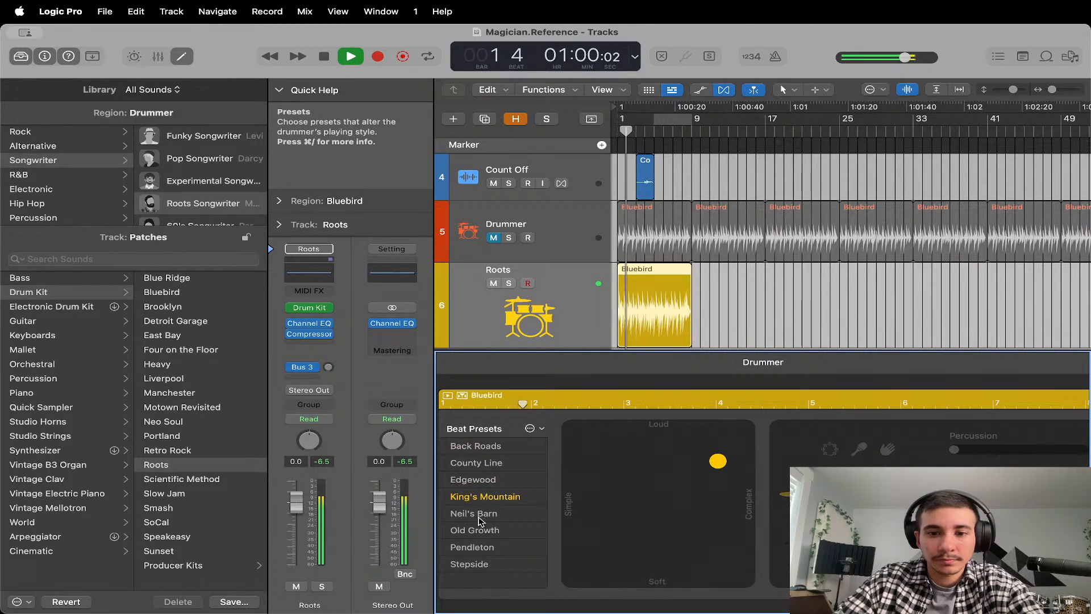
left_click(473, 549)
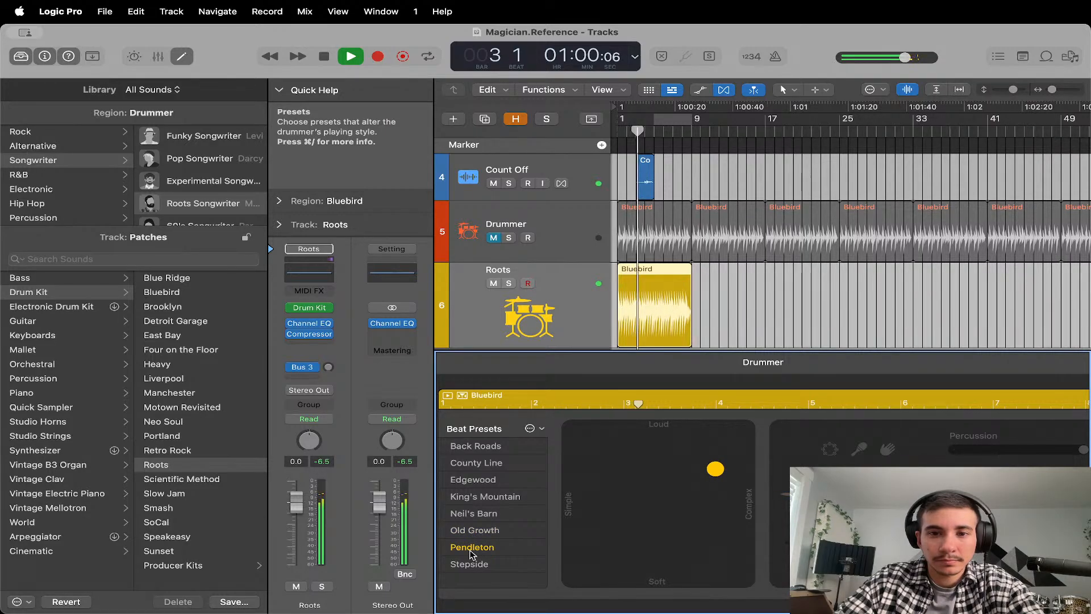
key("space")
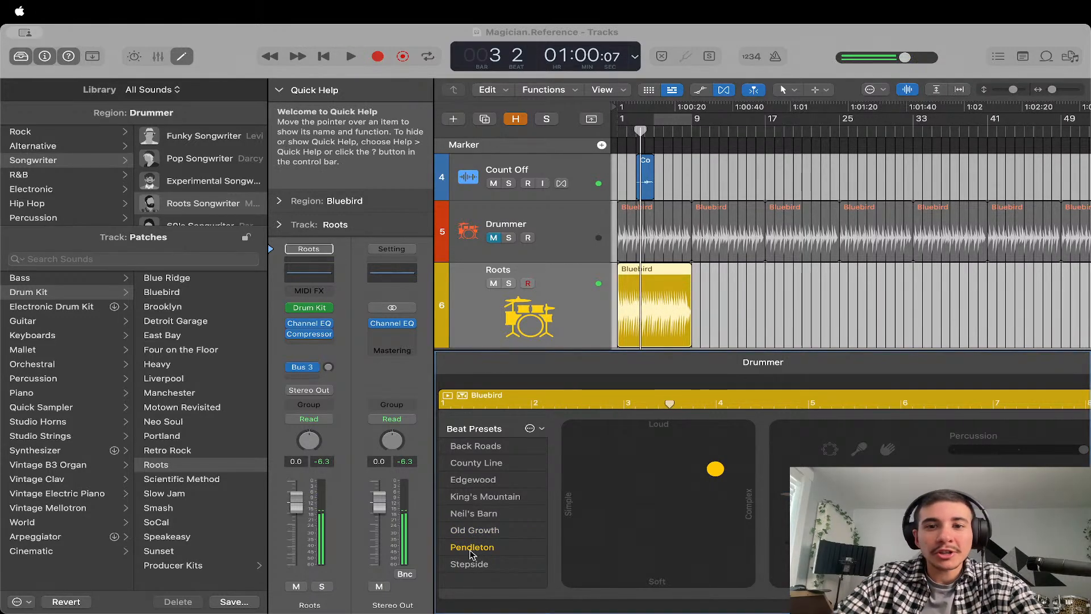
Delete the Roots Drummer track together with its region, and unmute the original Drummer track above it.
left_click(668, 303)
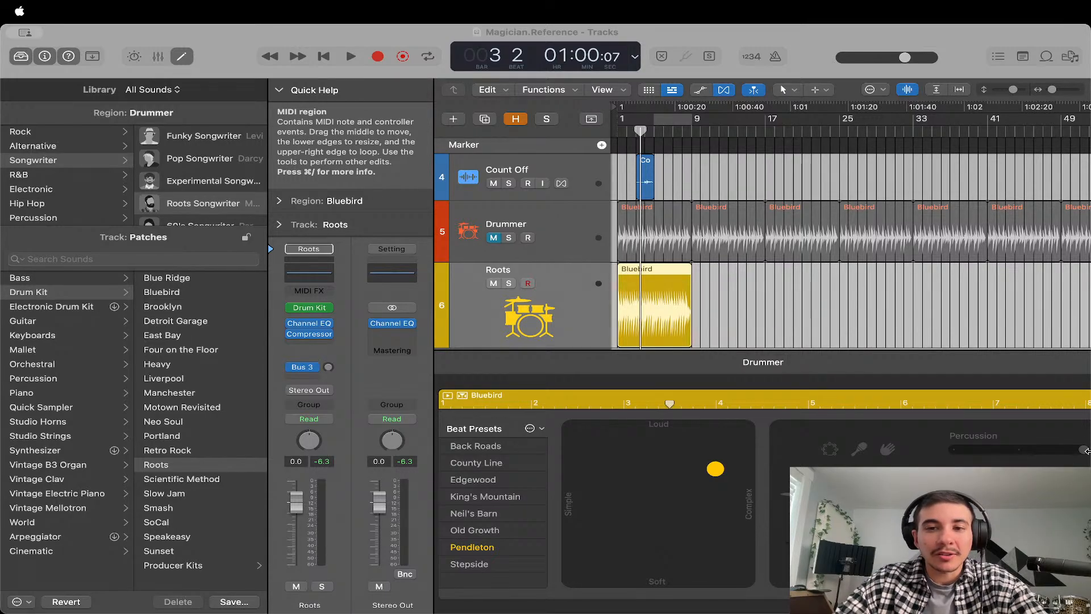
left_click(1086, 450)
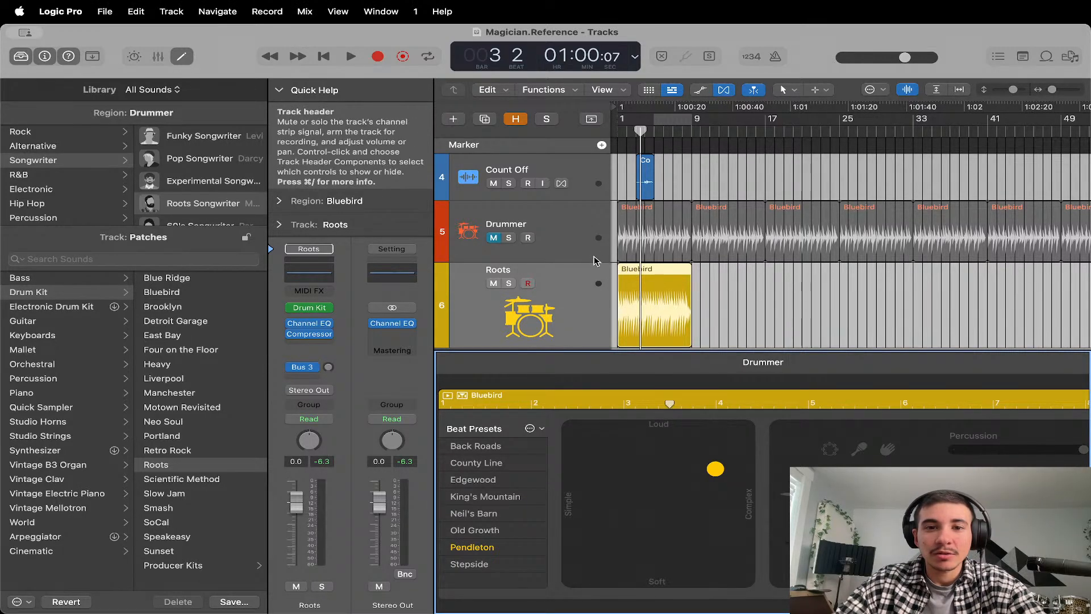
left_click(570, 246)
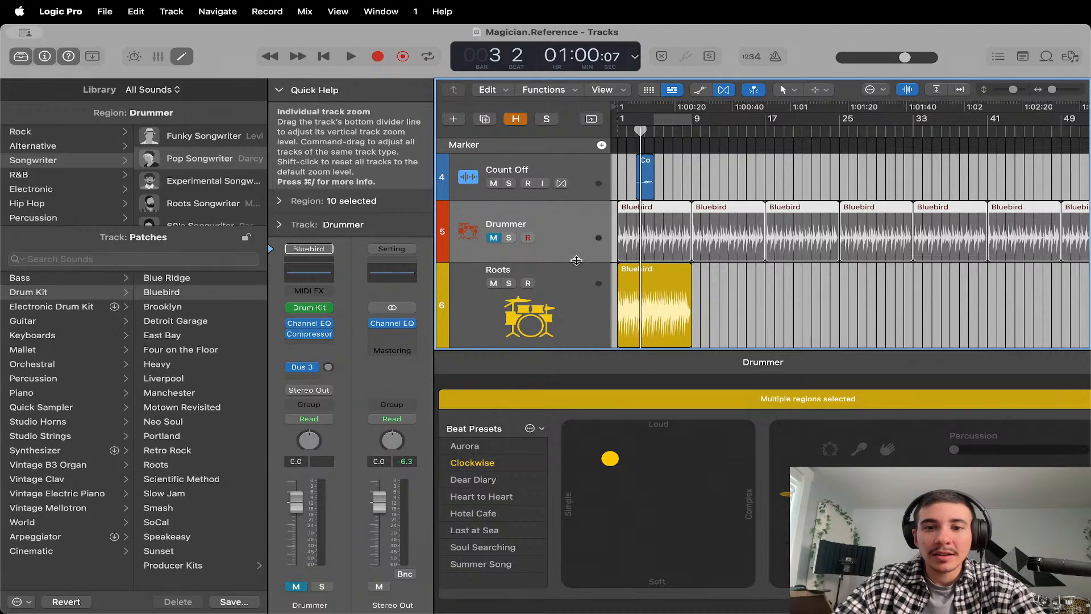
key("Delete")
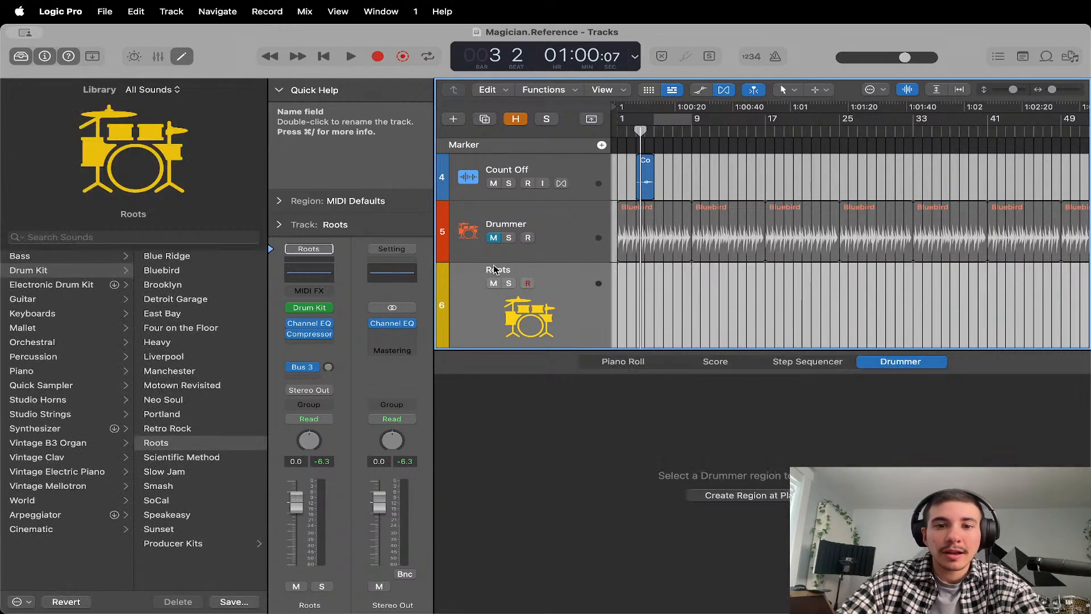
left_click(493, 238)
key("Delete")
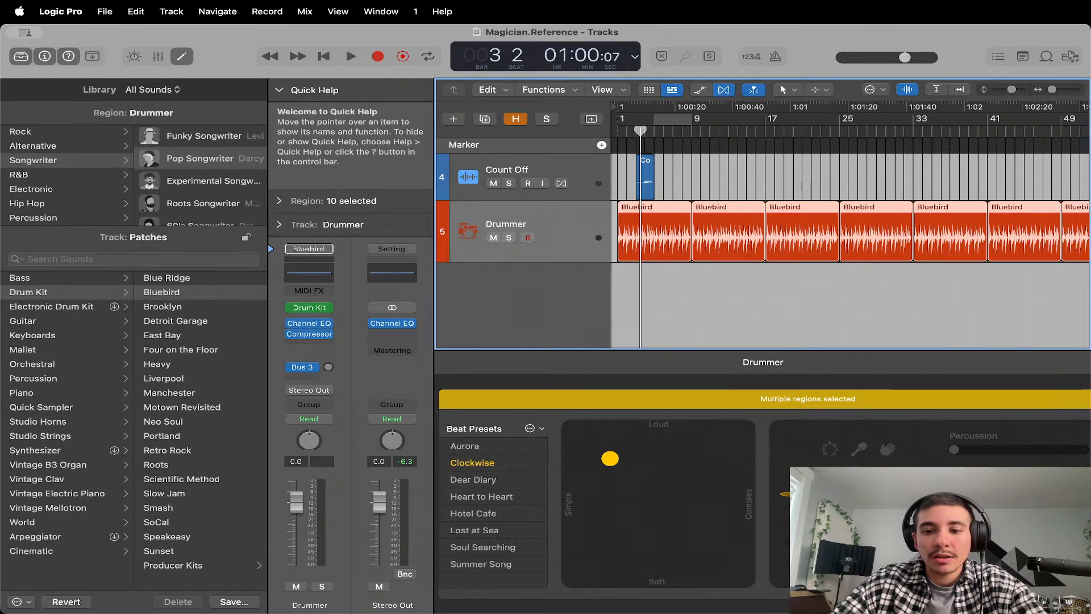
Listen to the Scratch and Drummer tracks playing together up to bar 11 and stop playback.
left_click(731, 586)
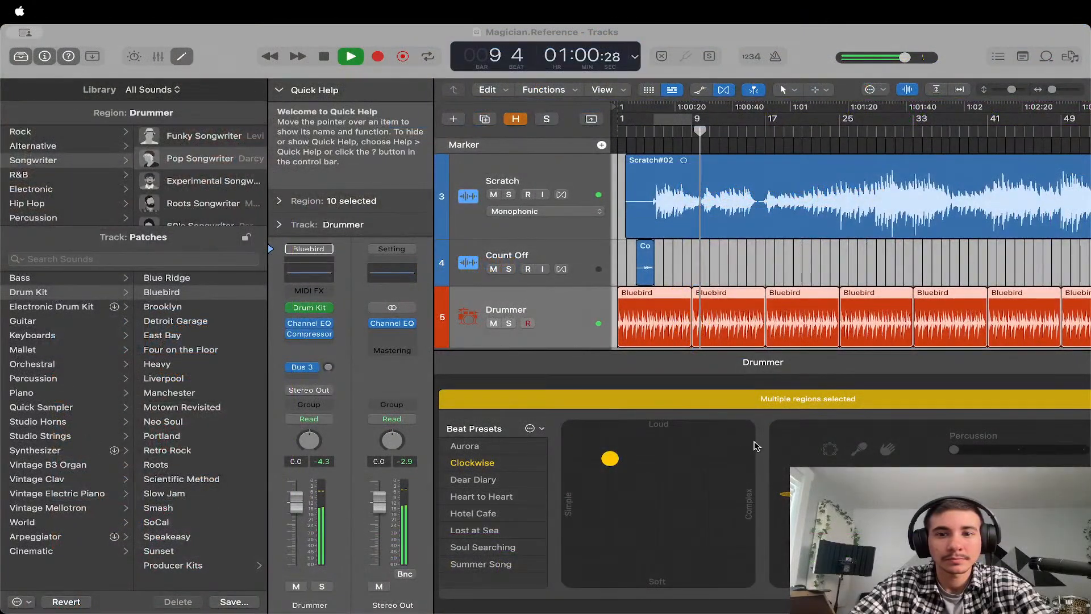
scroll(720, 328, "down", 3)
scroll(719, 328, "up", 3)
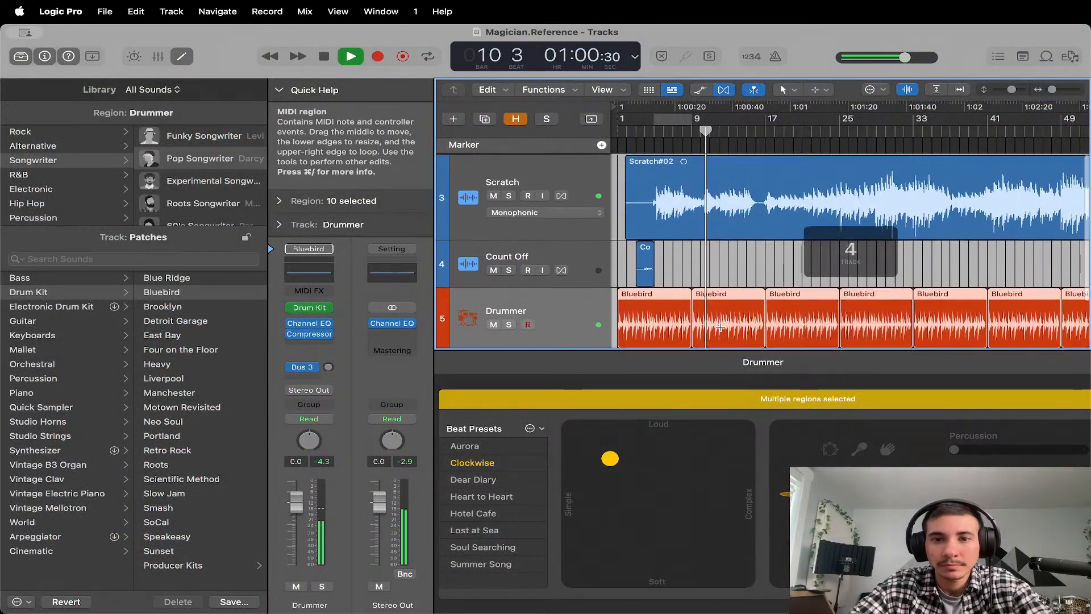
key("space")
Reveal the hidden tracks to mute the Scratch Vocal track, and hide them again.
left_click(516, 120)
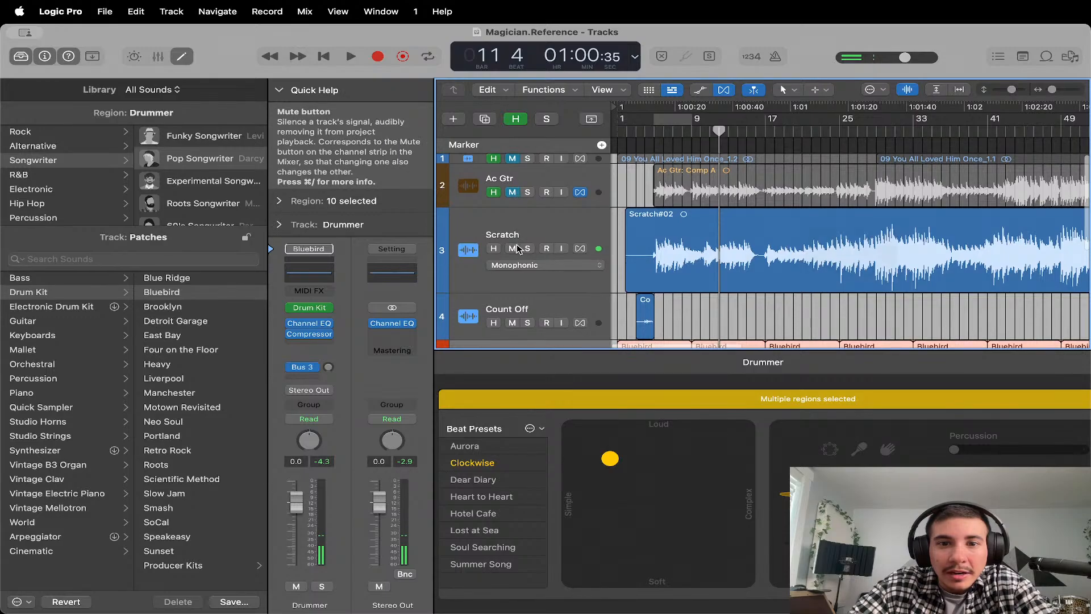
scroll(518, 248, "down", 4)
scroll(518, 248, "down", 3)
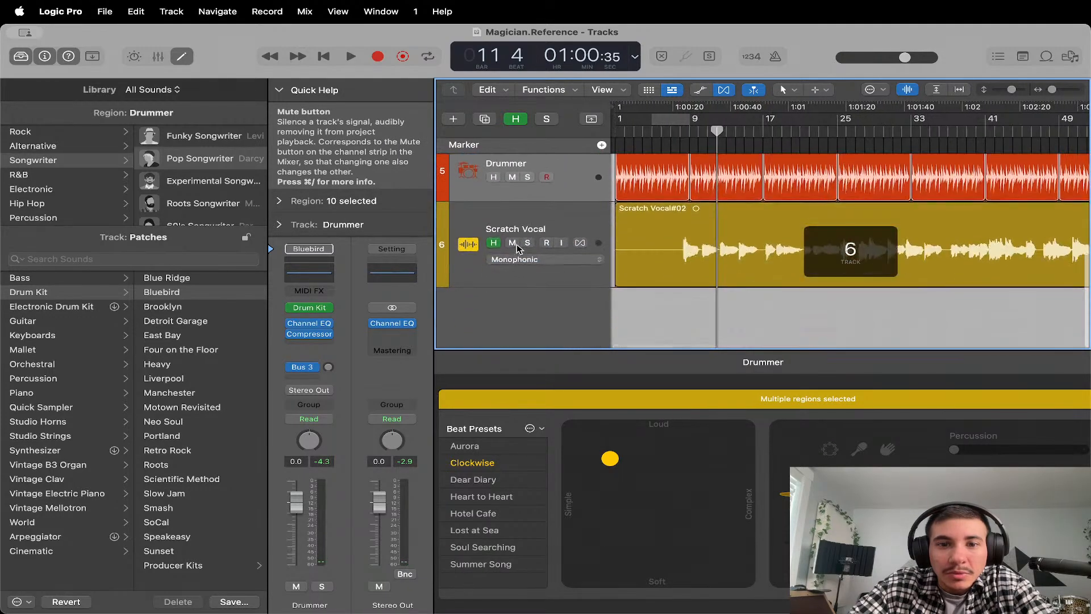
left_click(511, 242)
scroll(511, 244, "up", 7)
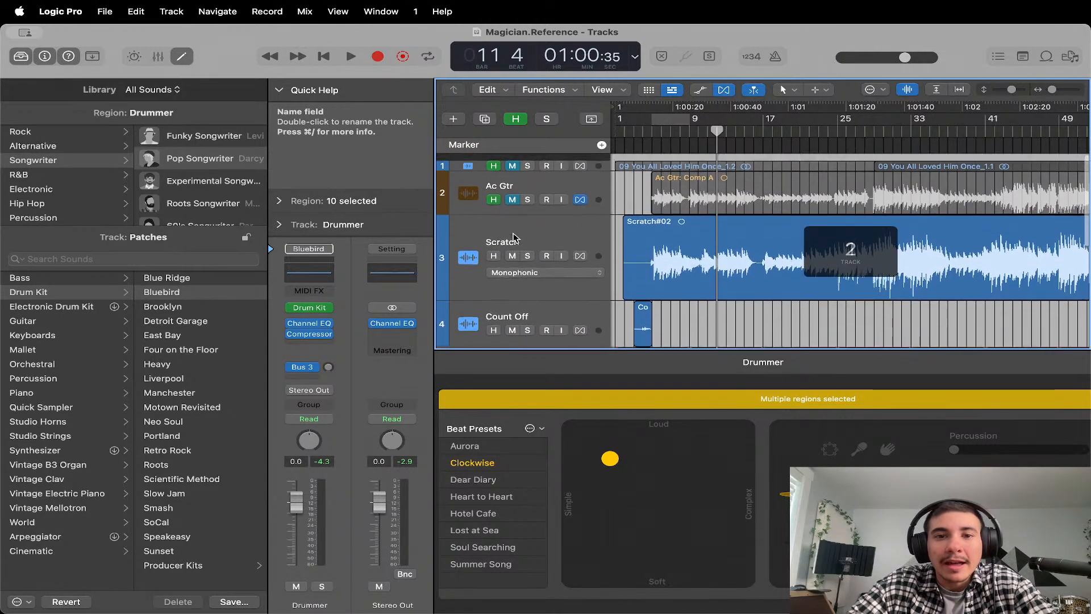
left_click(515, 122)
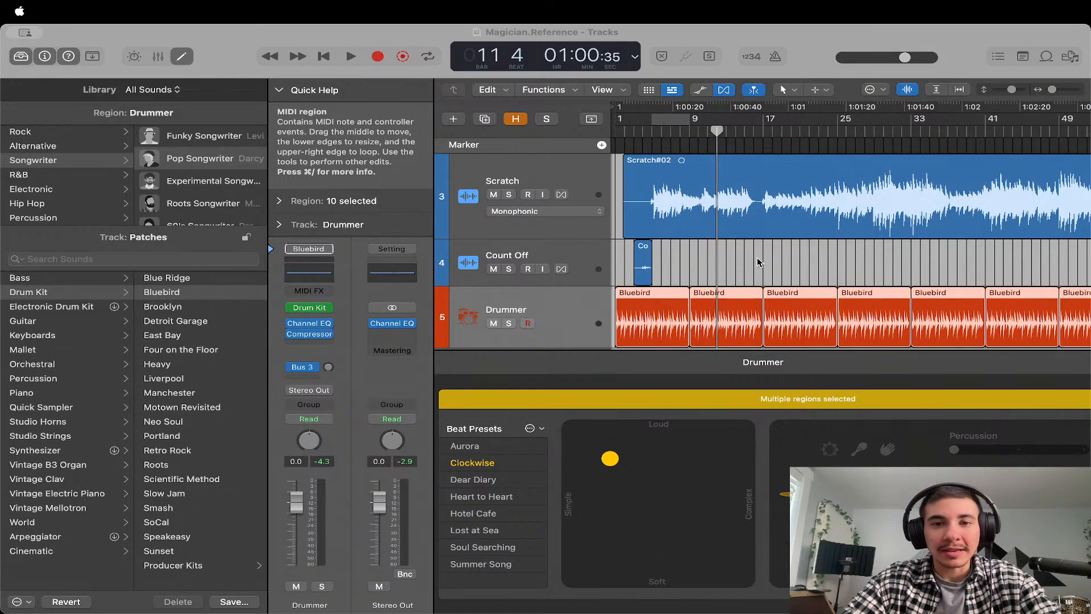
Reduce the height of the Scratch track slightly and move the playhead back to bar 1.
left_click(711, 241)
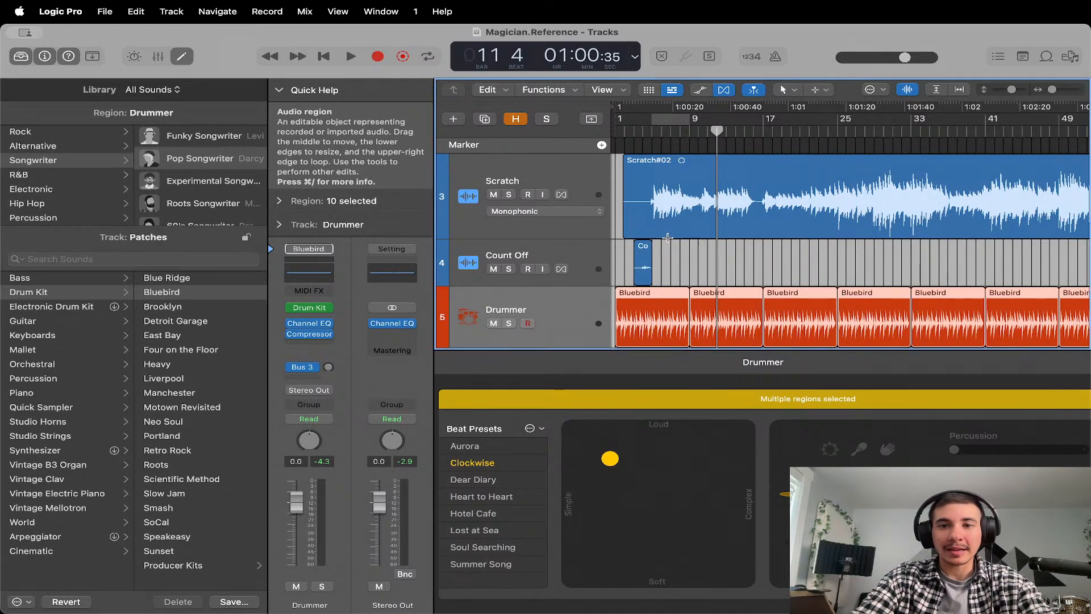
left_click_drag(591, 239, 590, 214)
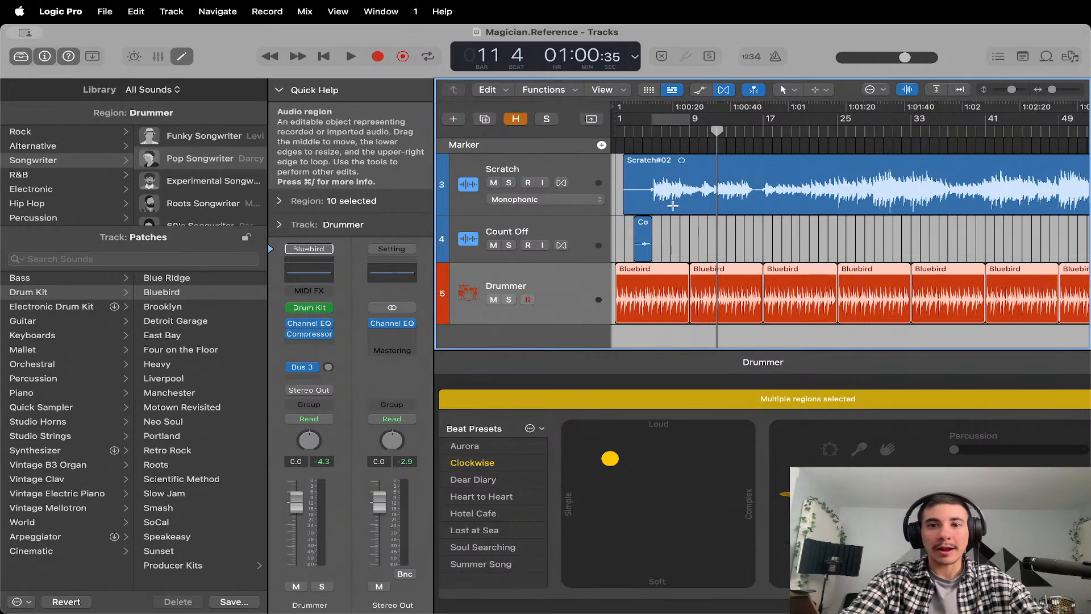
left_click_drag(716, 131, 578, 133)
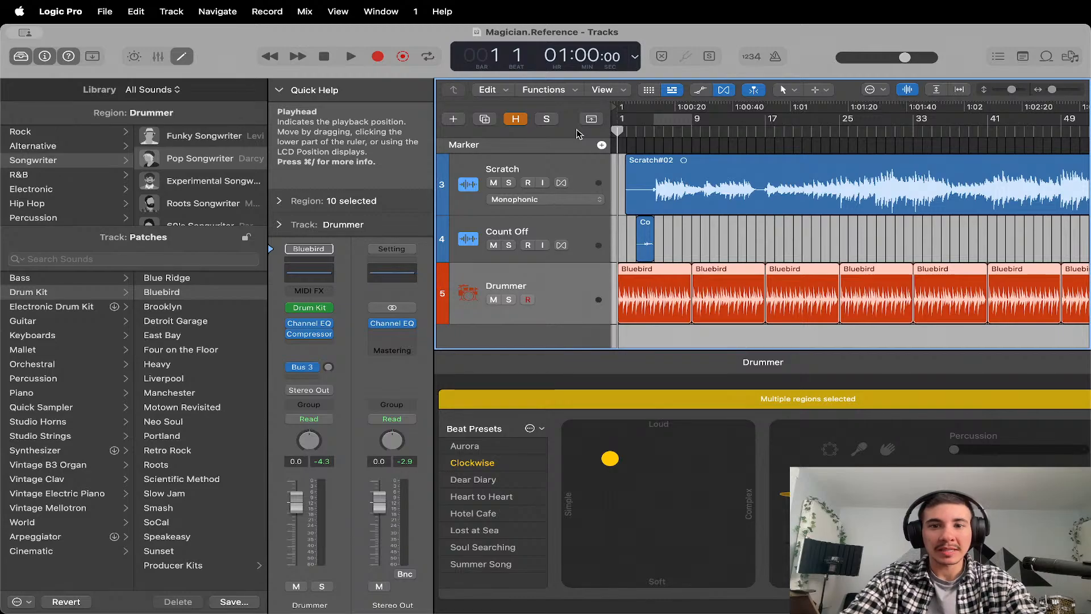
Turn the recording count-in on and back off.
key("super+Tab")
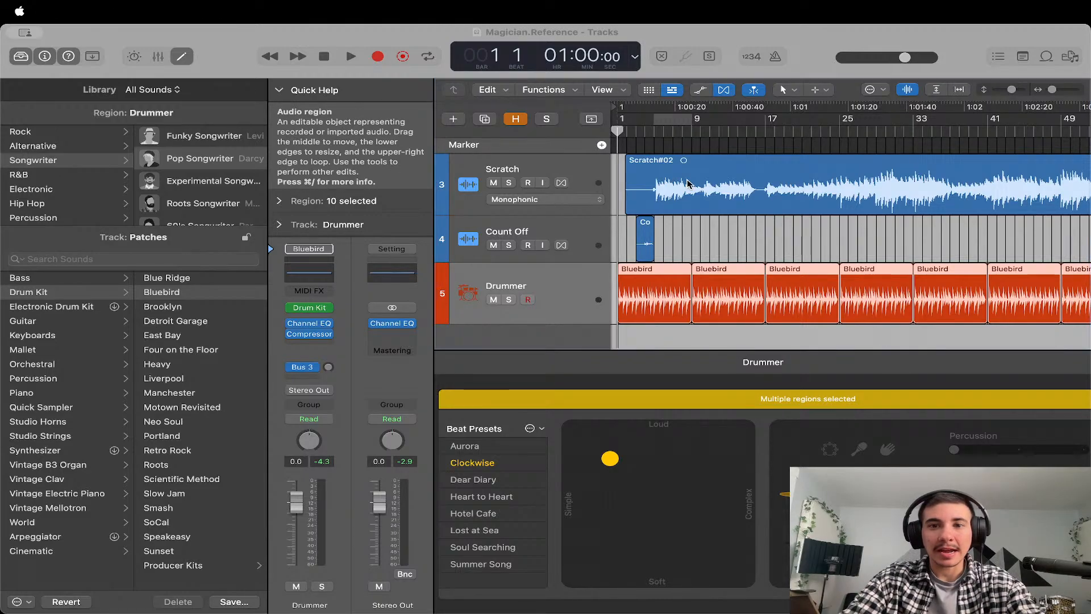
left_click(935, 147)
left_click(751, 57)
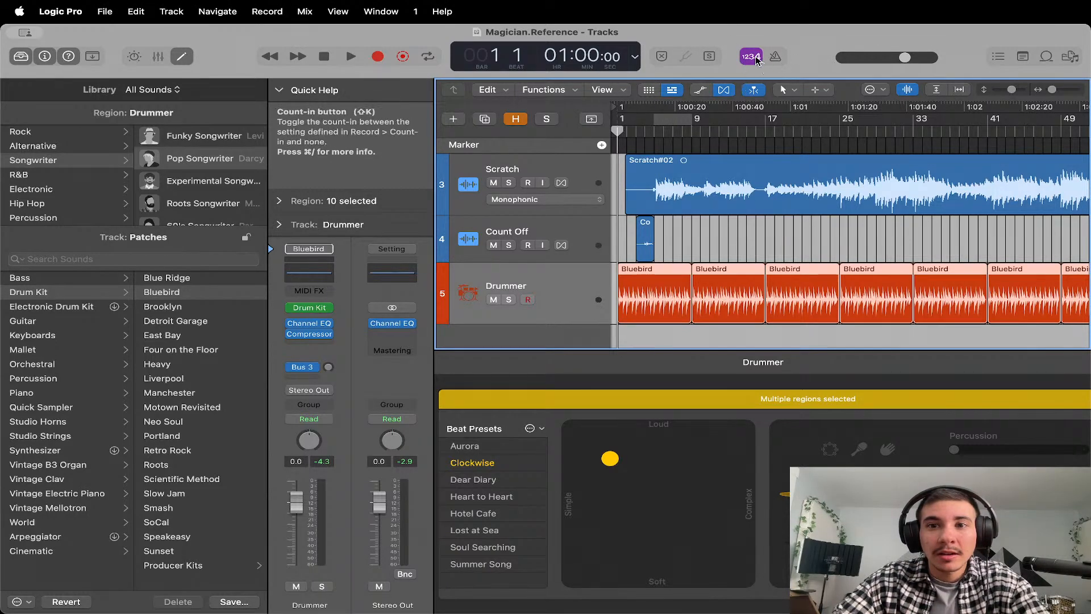
left_click(751, 57)
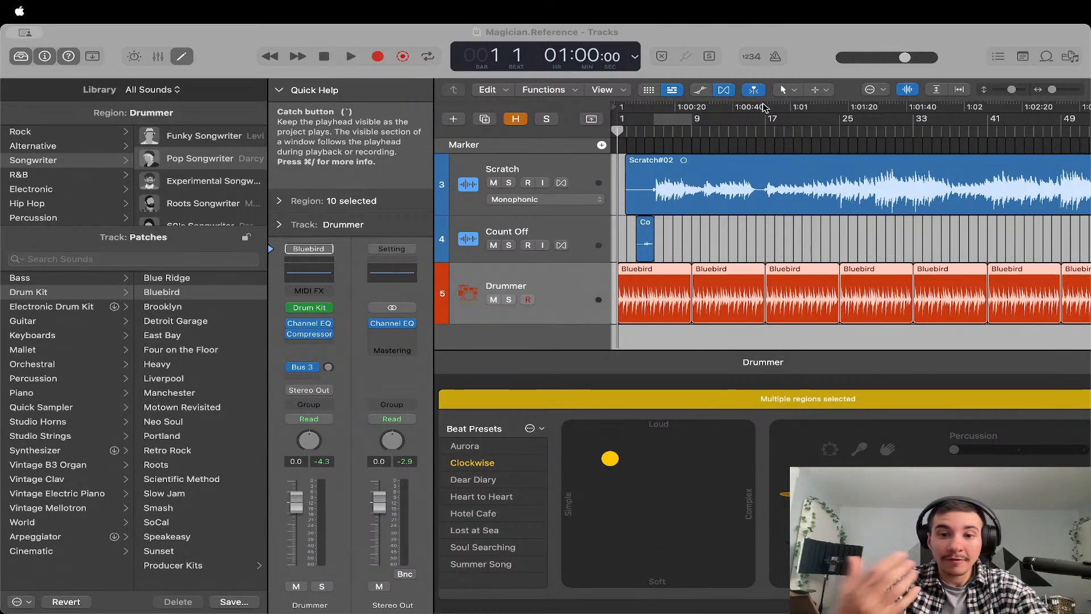
left_click(704, 39)
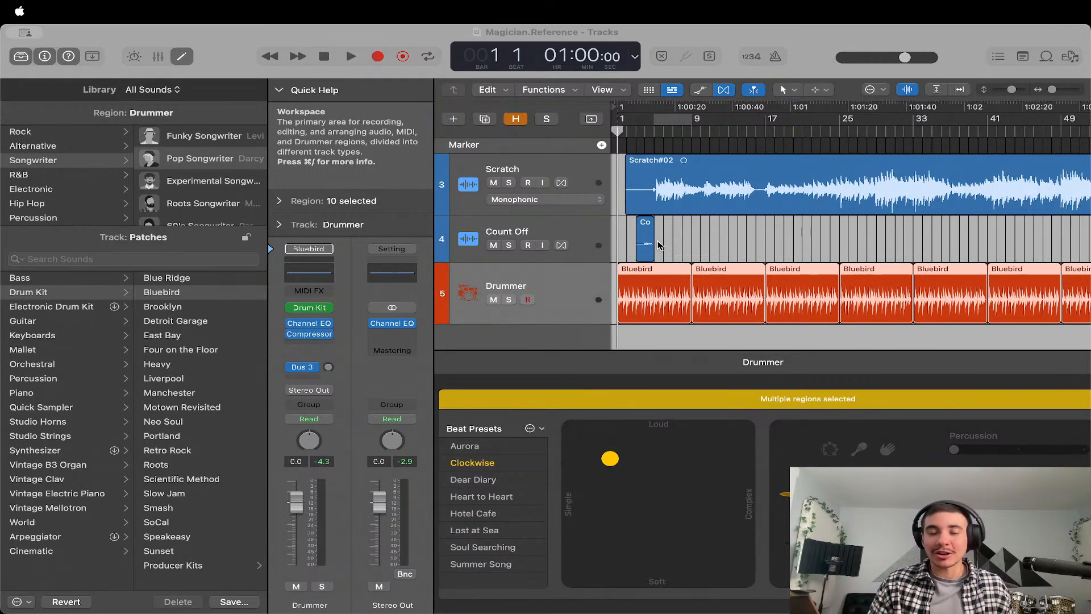
Play the Scratch and Drummer tracks from about bar 10 and stop playback.
left_click(657, 241)
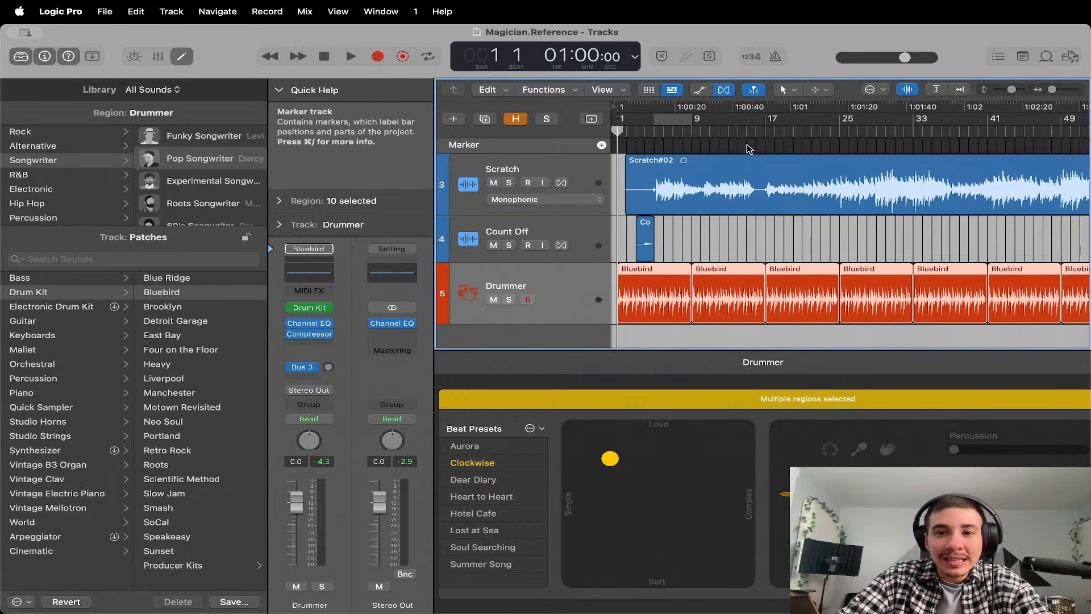
left_click(705, 128)
key("space")
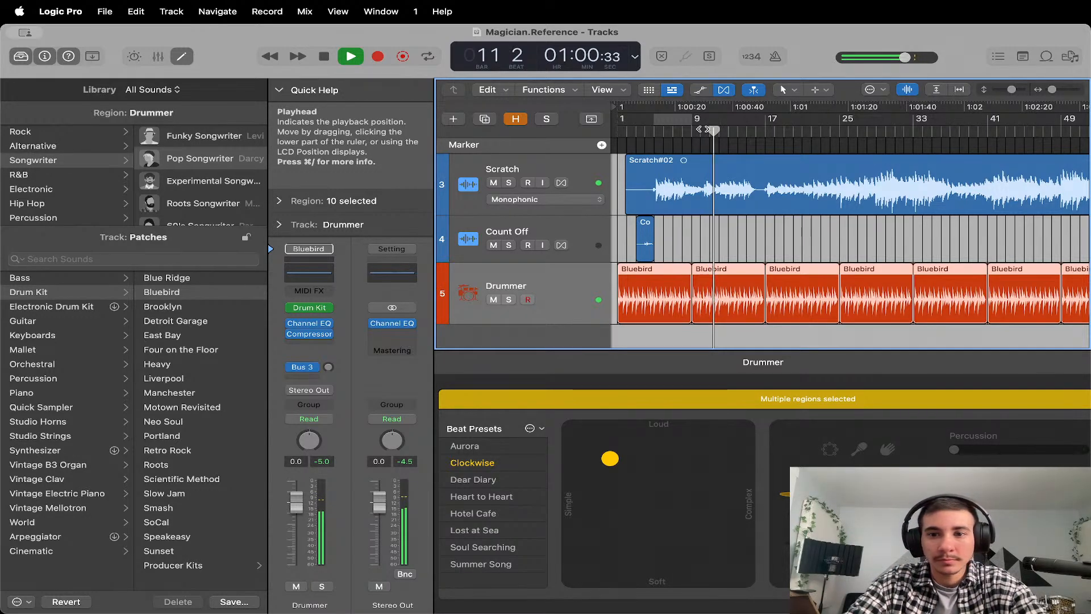
key("space")
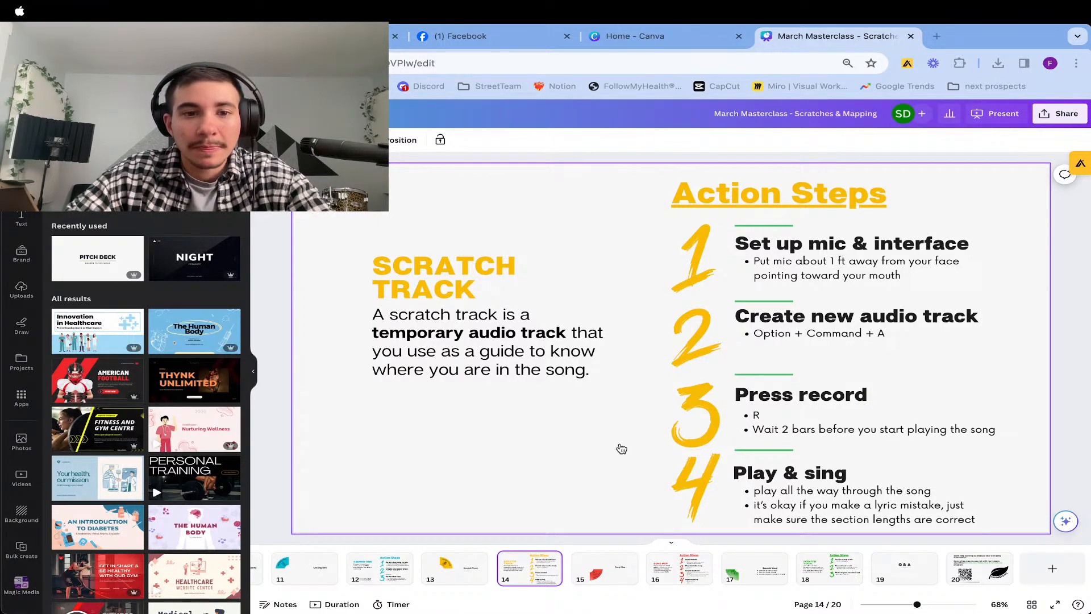
Advance the slides to the Song Map action steps on page 16, revisiting the Scratch Track slide on page 14 along the way.
key("Right")
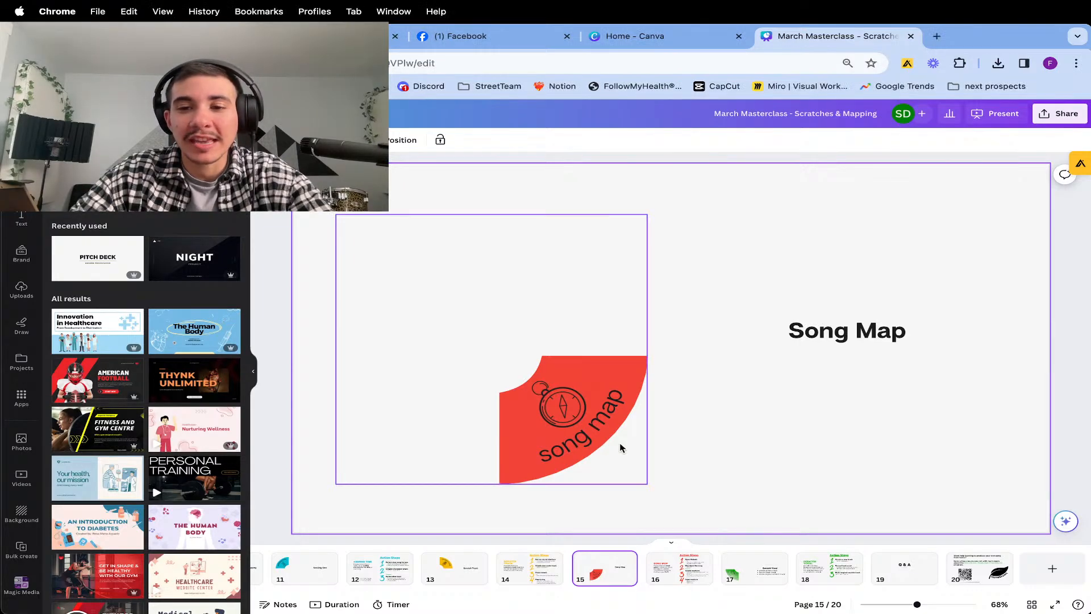
key("Right")
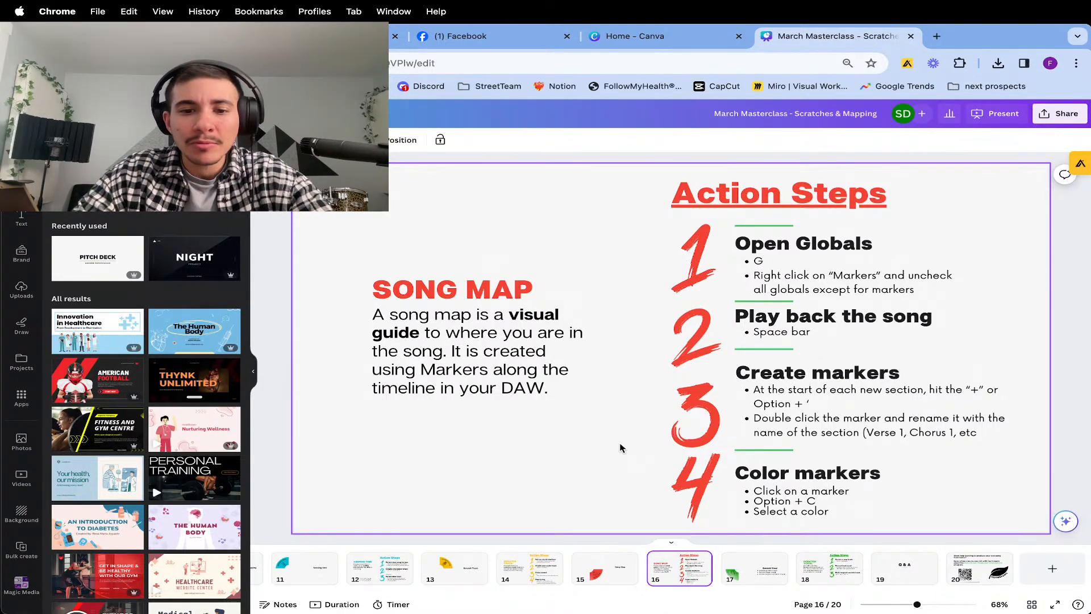
key("Left")
key("Left")
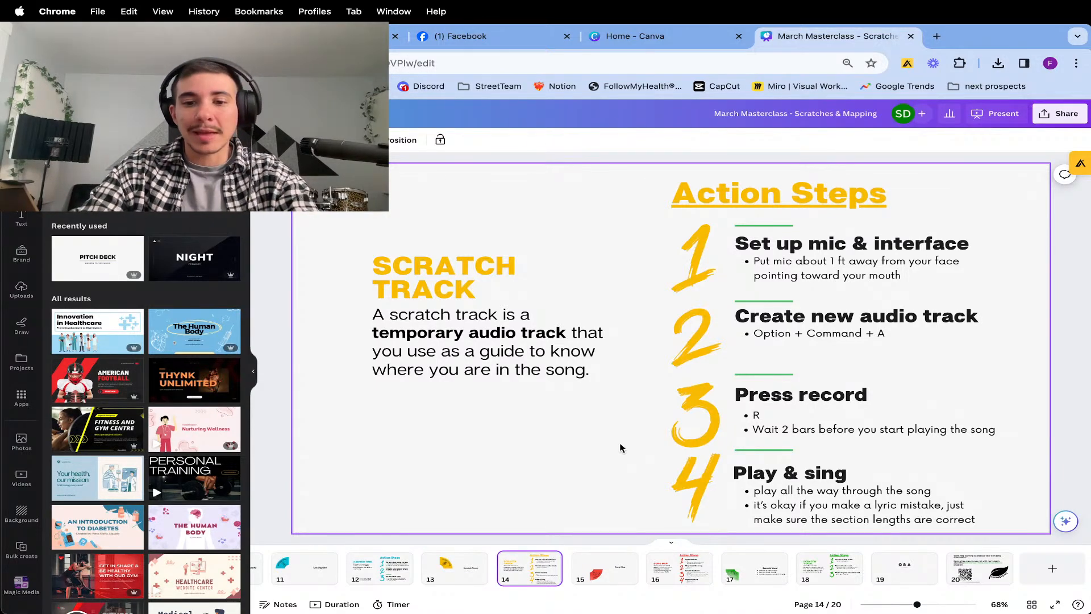
key("Right")
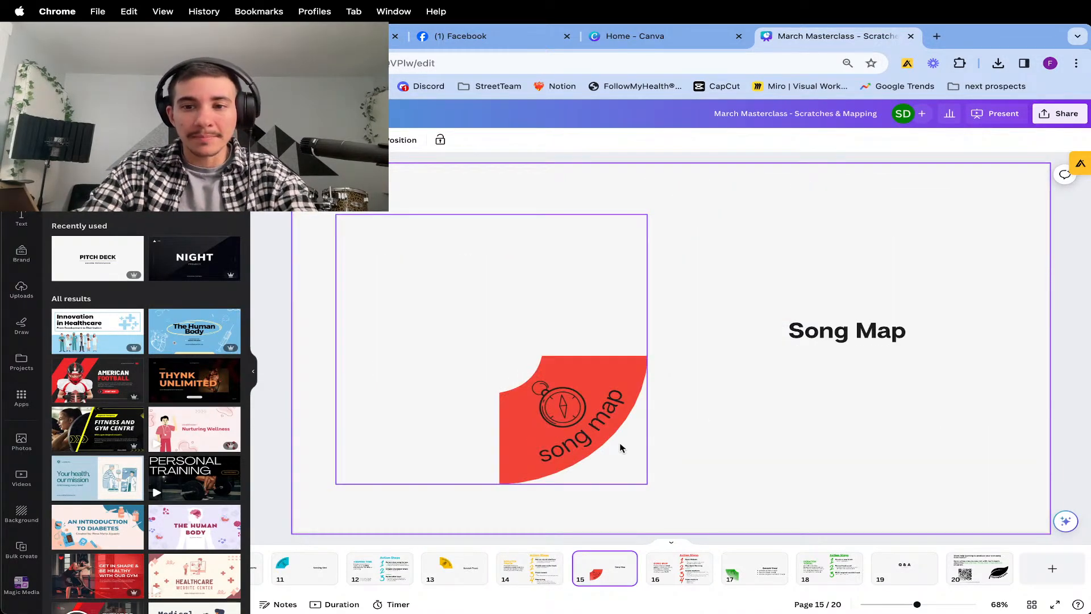
key("Right")
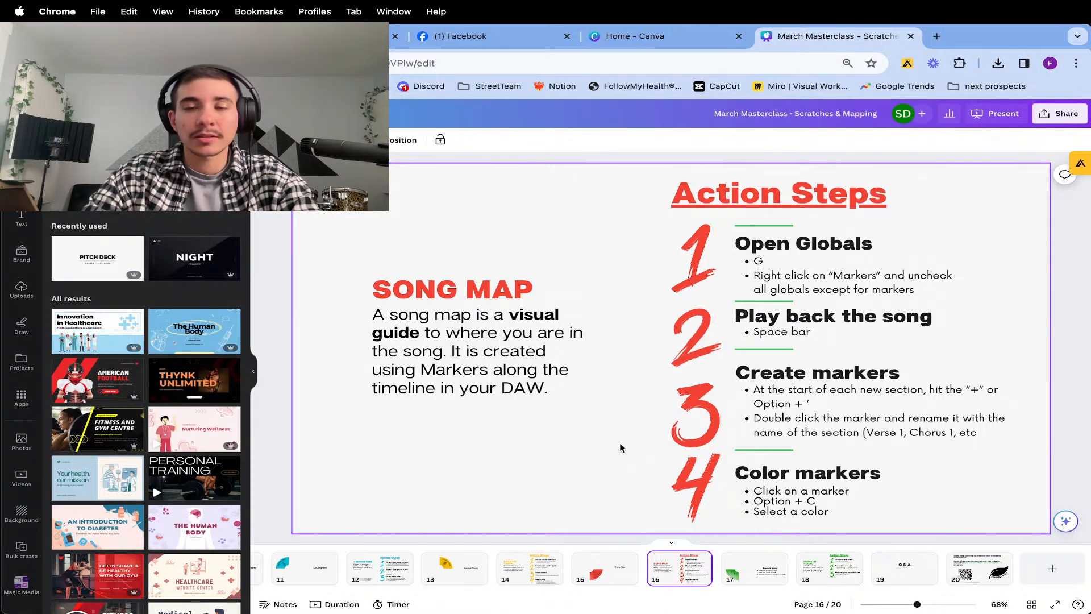
Switch to Logic Pro and hide the Library and the Drummer editor.
key("super+Tab")
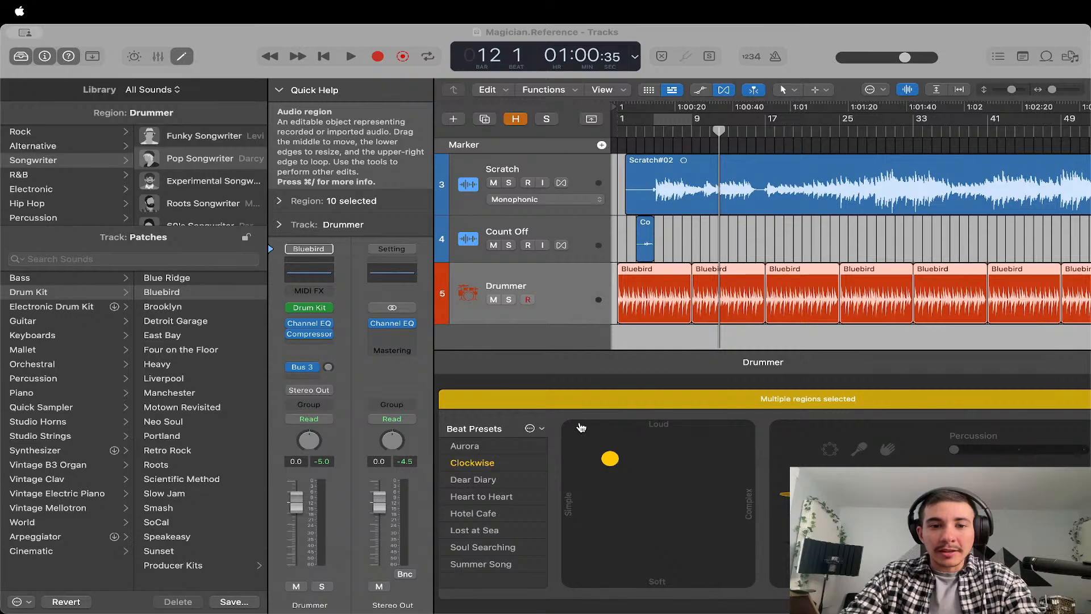
left_click(581, 427)
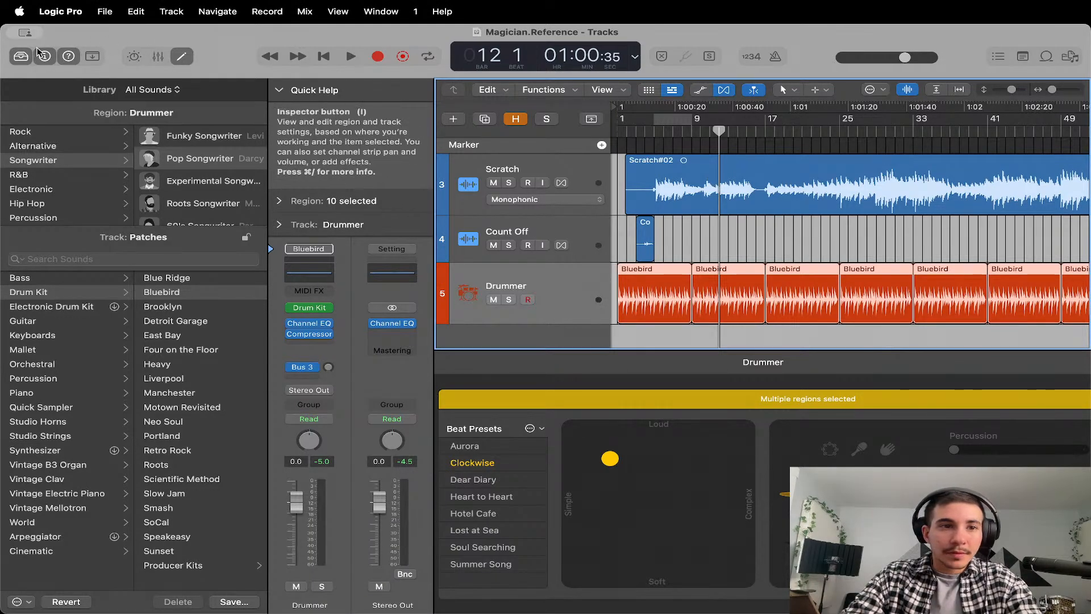
left_click(20, 57)
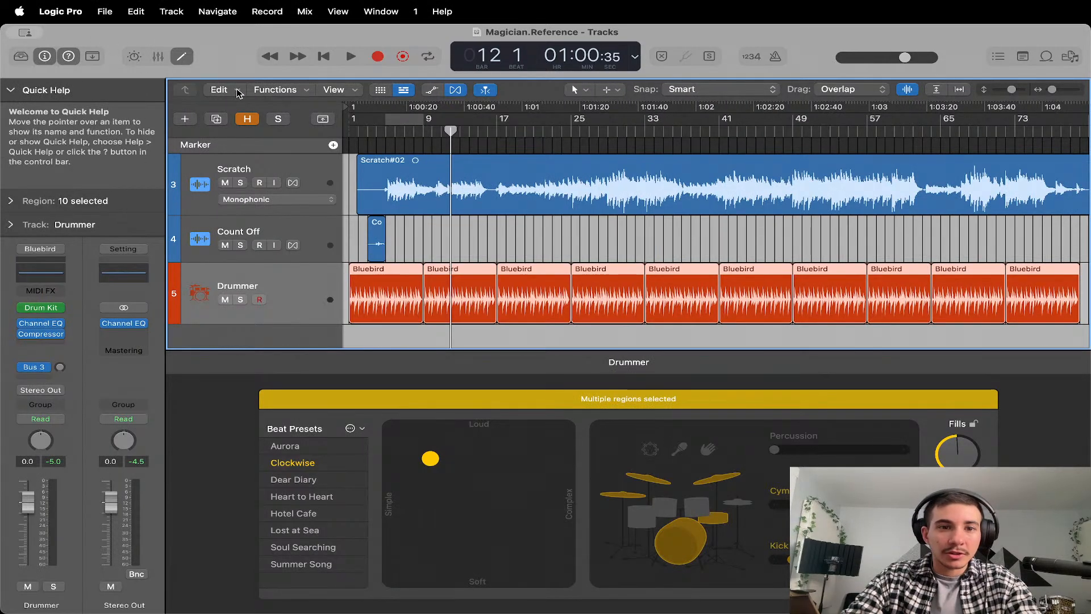
left_click(182, 57)
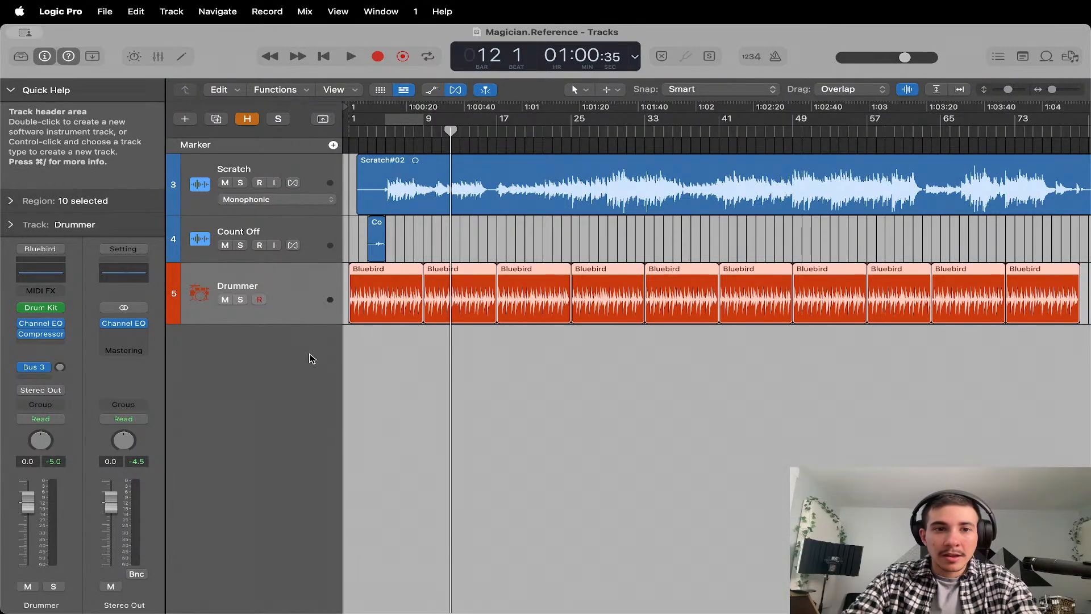
Hide the global tracks and show them again with only the Marker track displayed.
scroll(264, 153, "down", 1)
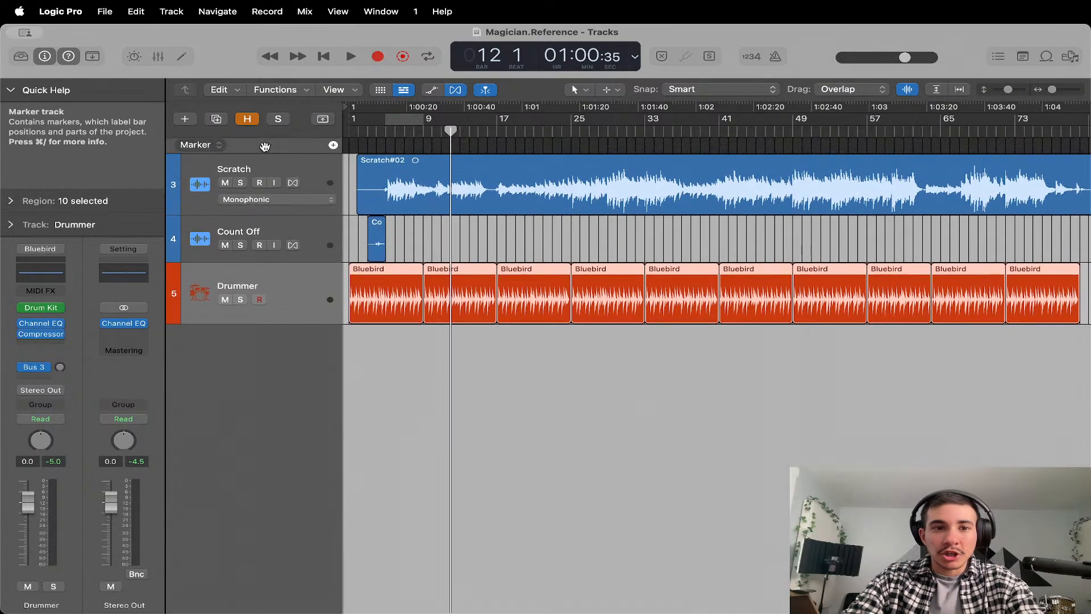
scroll(263, 148, "up", 1)
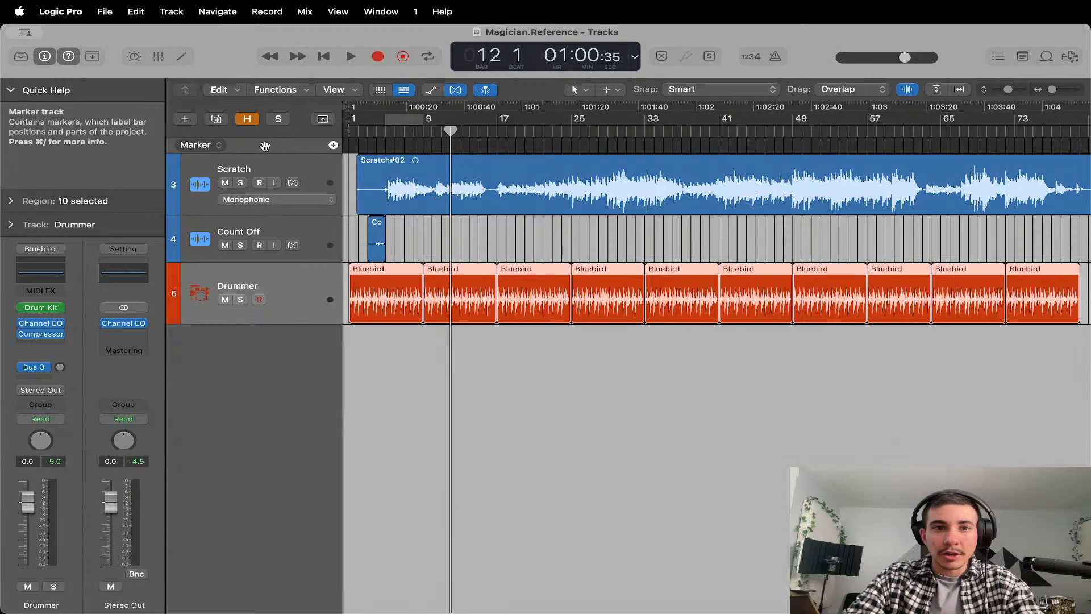
scroll(259, 149, "down", 1)
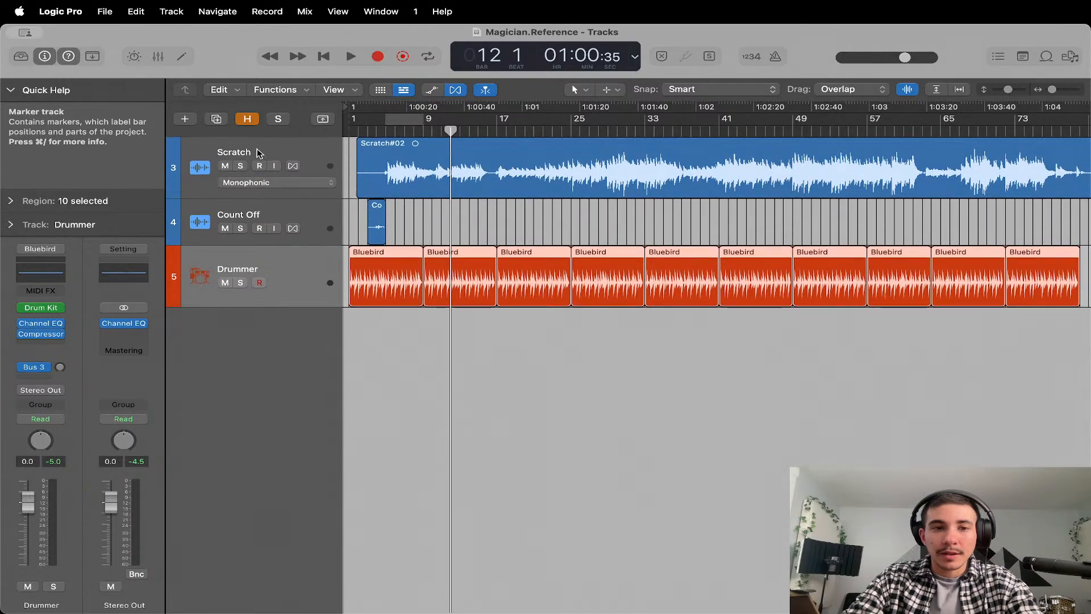
scroll(257, 149, "up", 1)
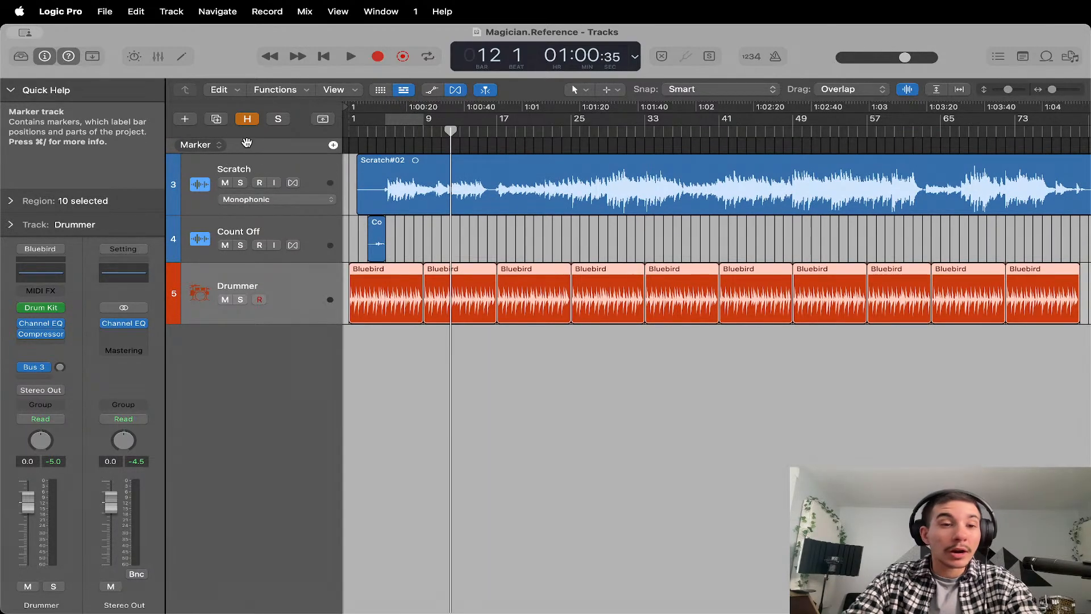
Show the Arrangement, Signature and Tempo global tracks alongside the Marker track.
right_click(252, 148)
left_click(265, 155)
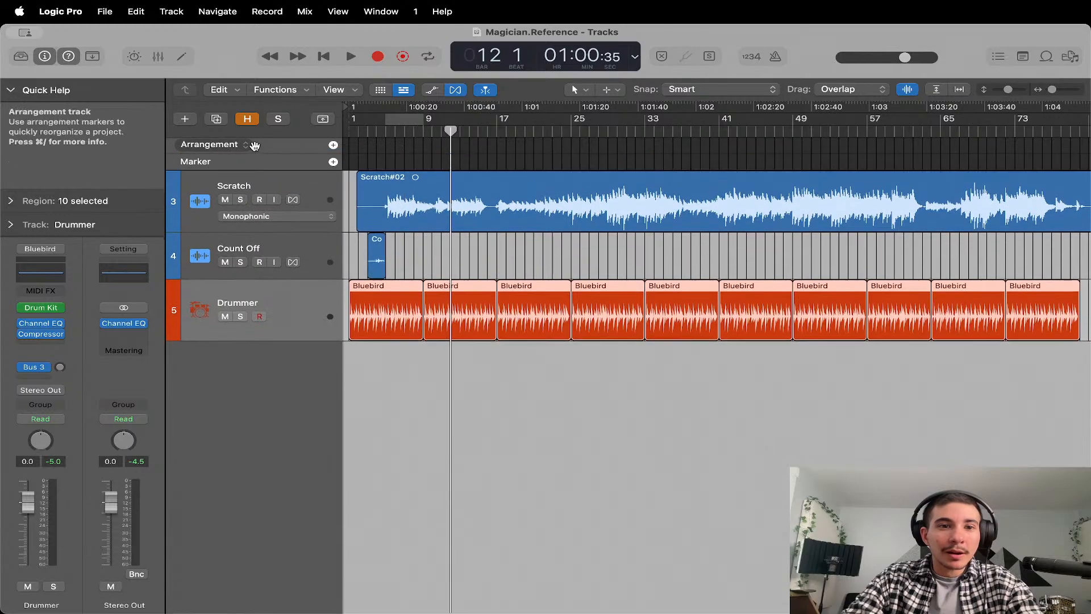
right_click(268, 145)
left_click(297, 192)
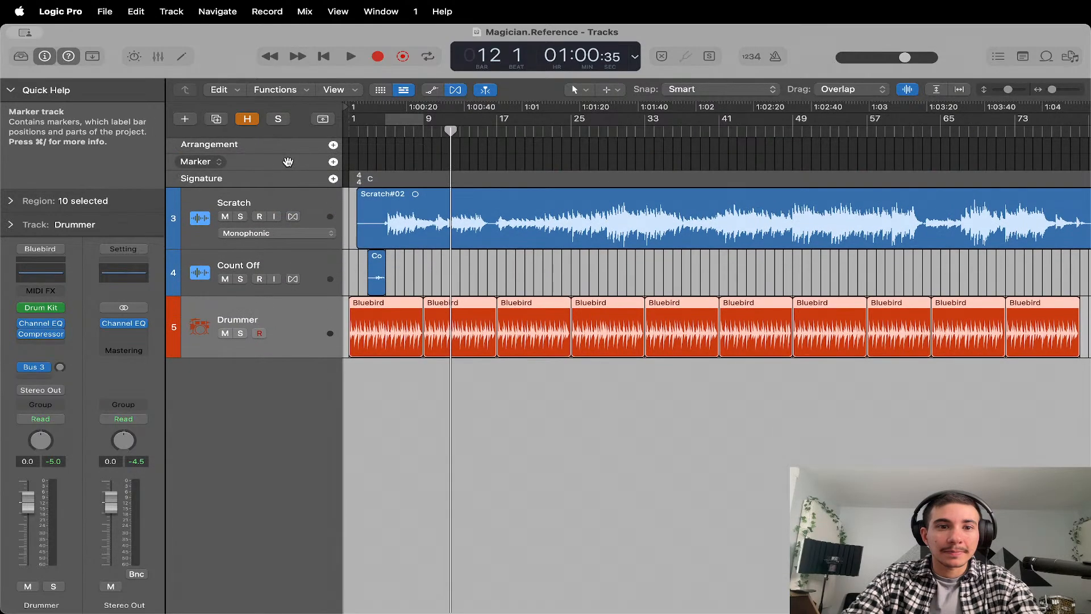
right_click(285, 163)
left_click(302, 225)
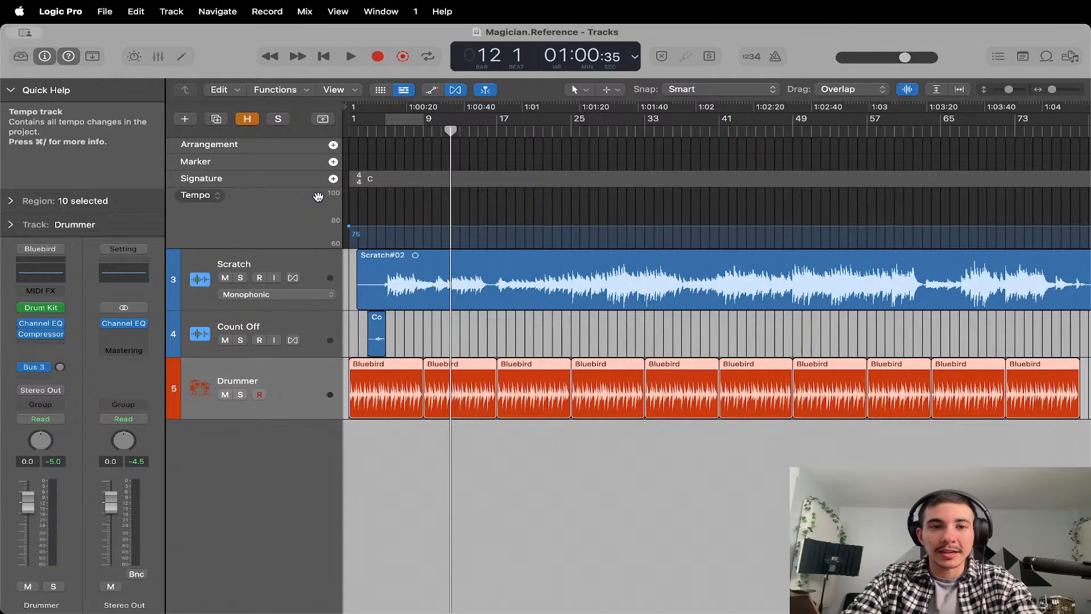
Toggle the display of all four global tracks off and on twice.
key("g")
key("g")
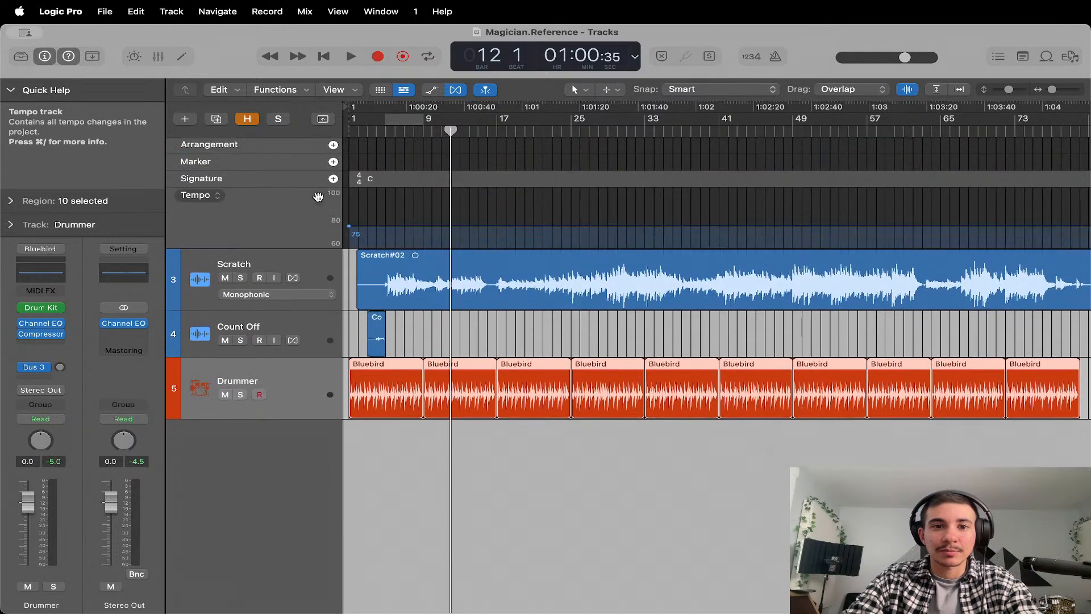
key("g")
key("g")
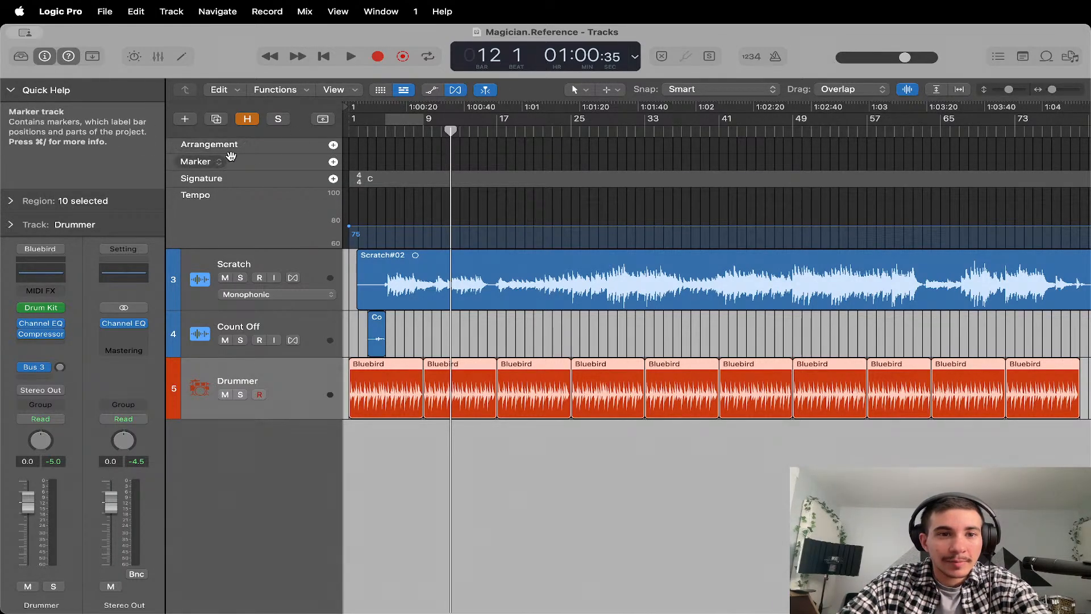
Add Intro, Verse, Chorus, Bridge and two Outro arrangement markers, and extend the Bridge section to about bar 38.
left_click(334, 146)
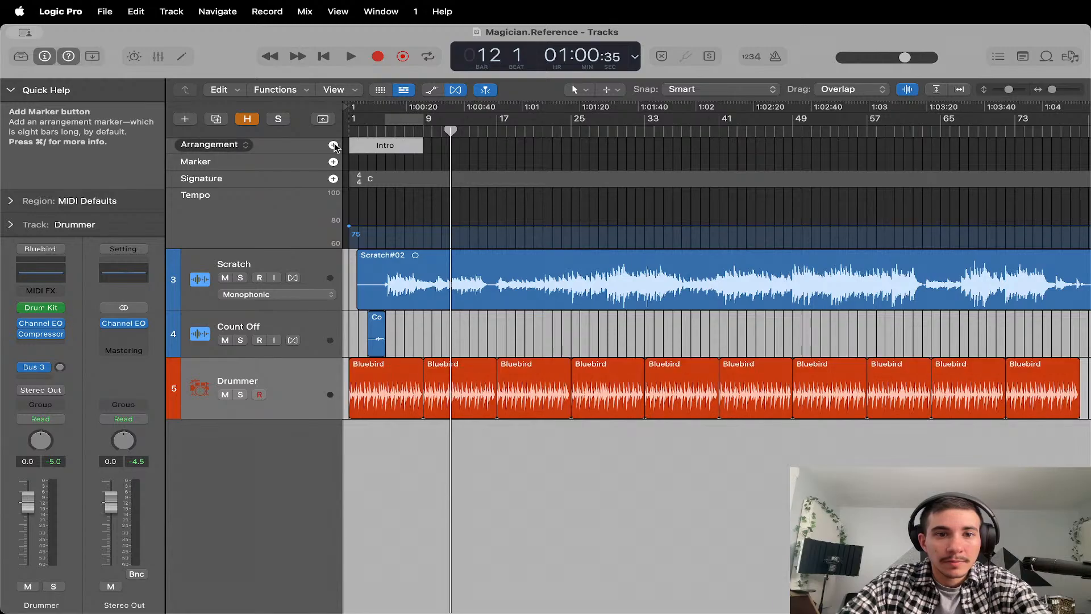
left_click(334, 145)
left_click(333, 145)
left_click(334, 146)
left_click(334, 146)
left_click(334, 146)
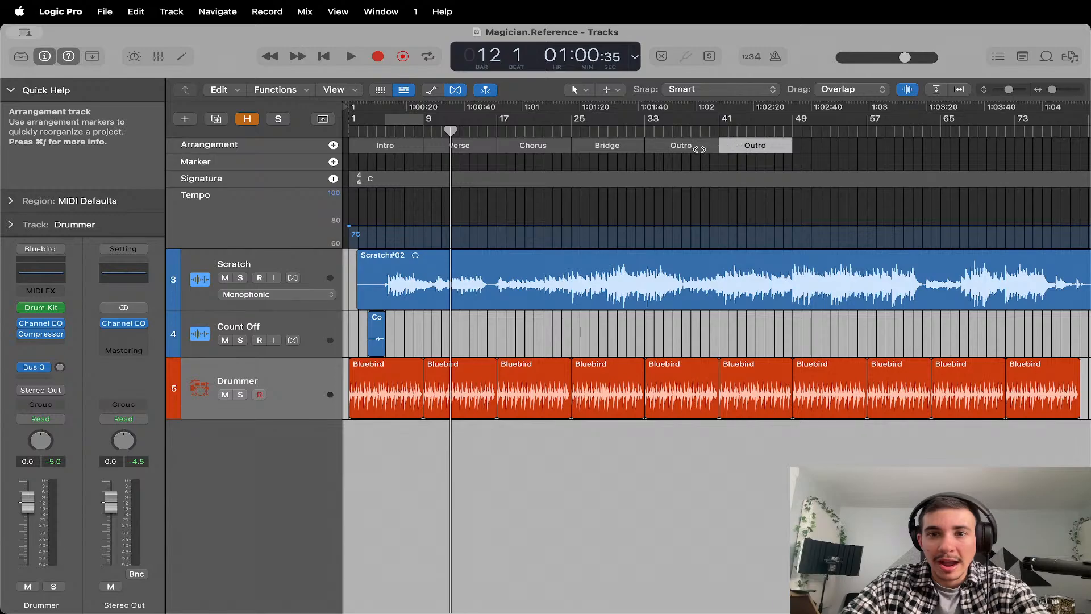
mouse_move(650, 149)
left_mouse_down()
mouse_move(724, 148)
mouse_move(686, 148)
left_mouse_up()
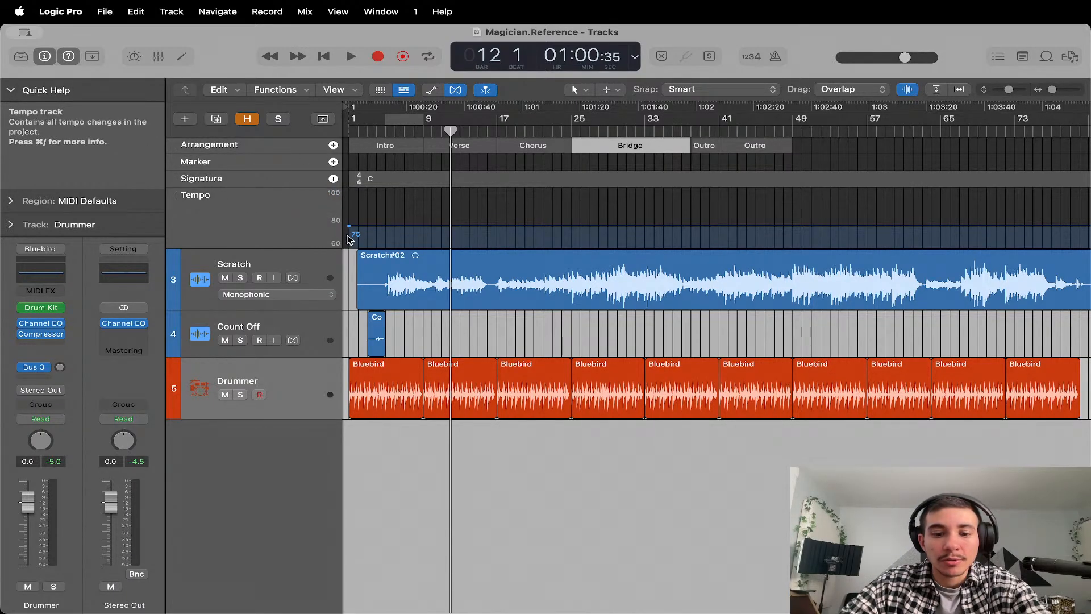
Add a marker at bar 12, compare it with the global tracks hidden and shown, and delete it.
key("g")
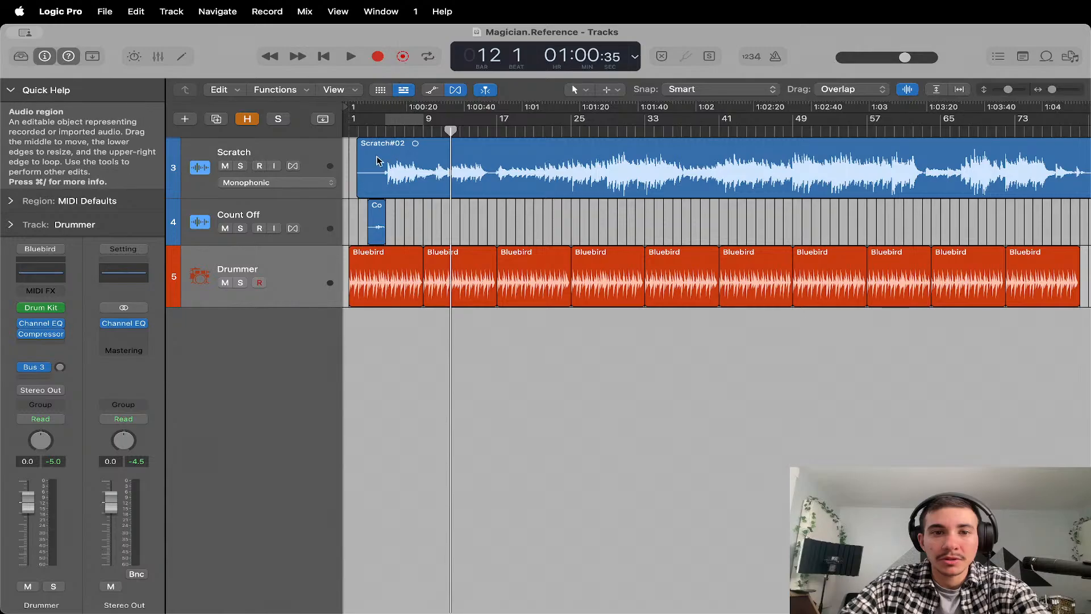
key("g")
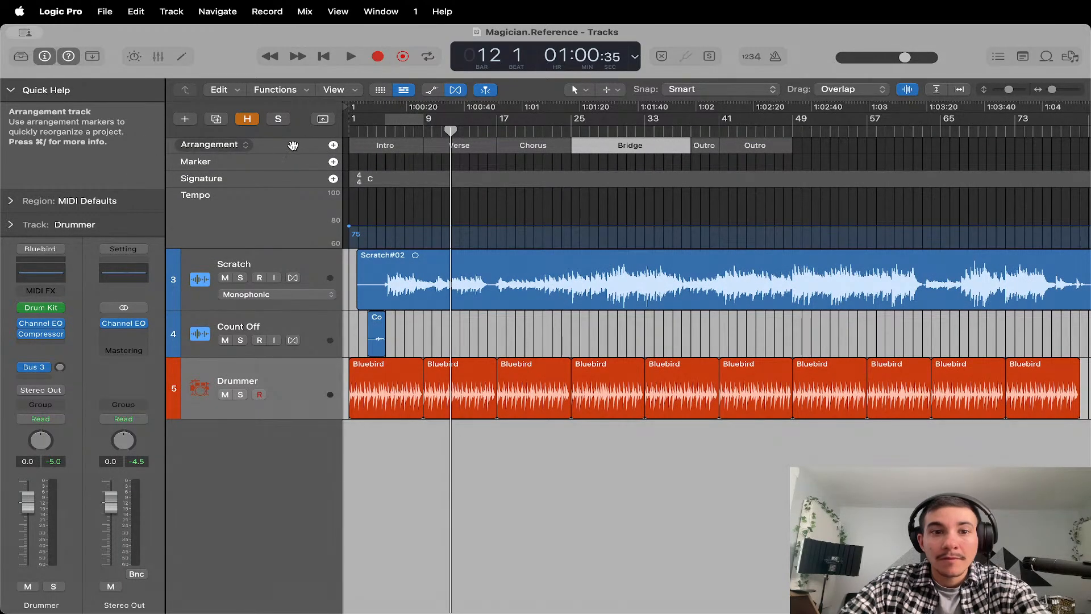
left_click(334, 162)
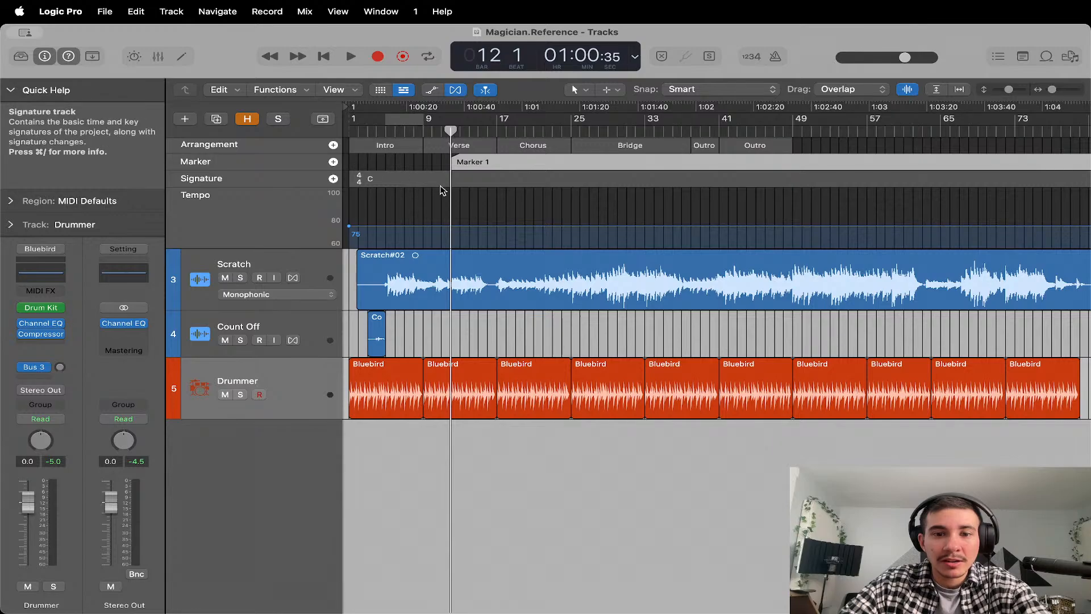
key("g")
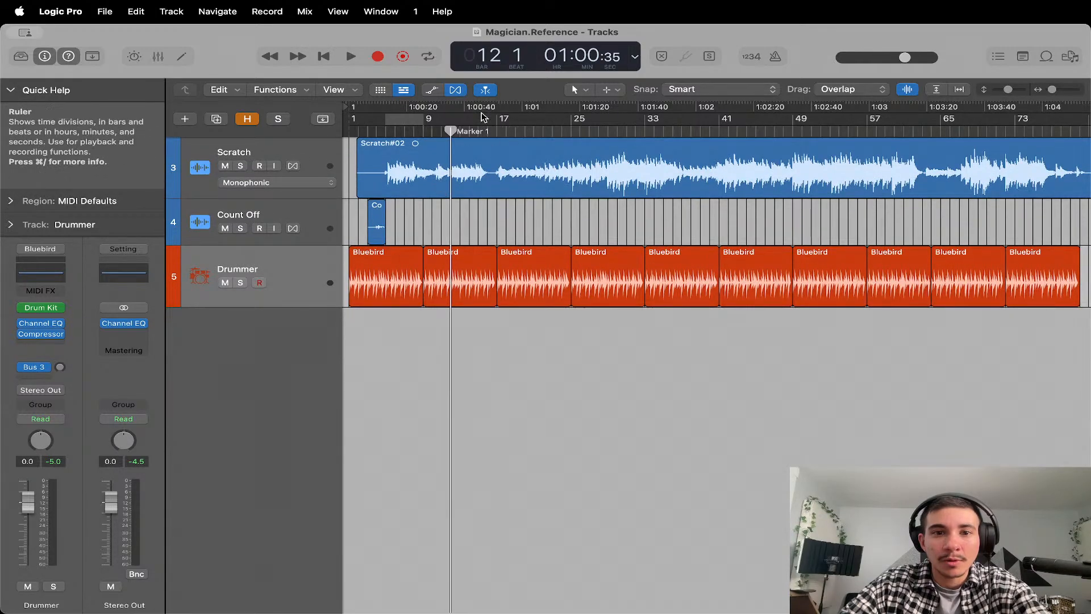
key("g")
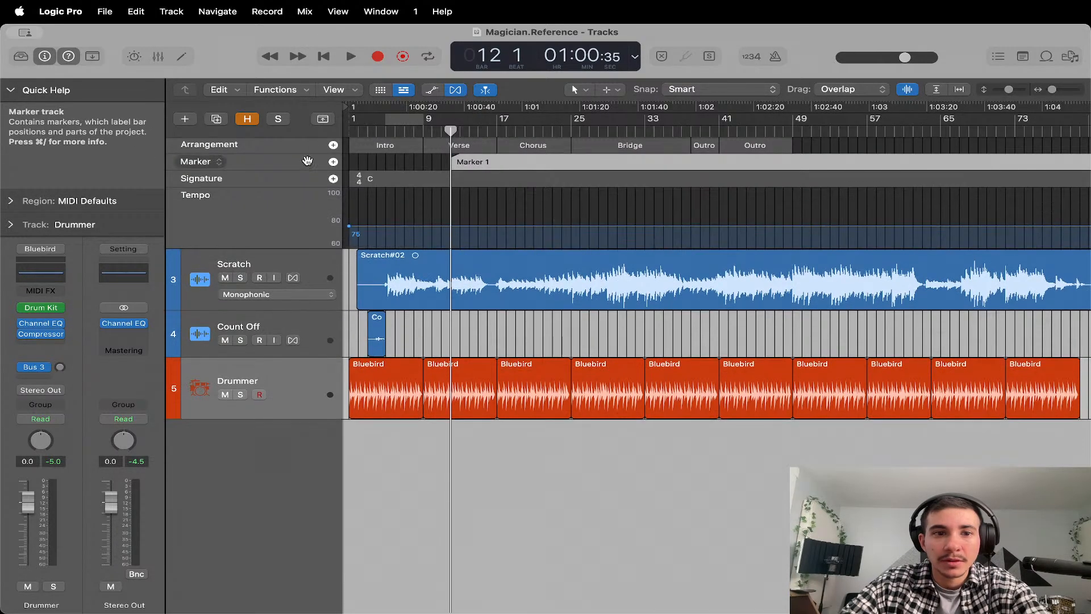
key("Delete")
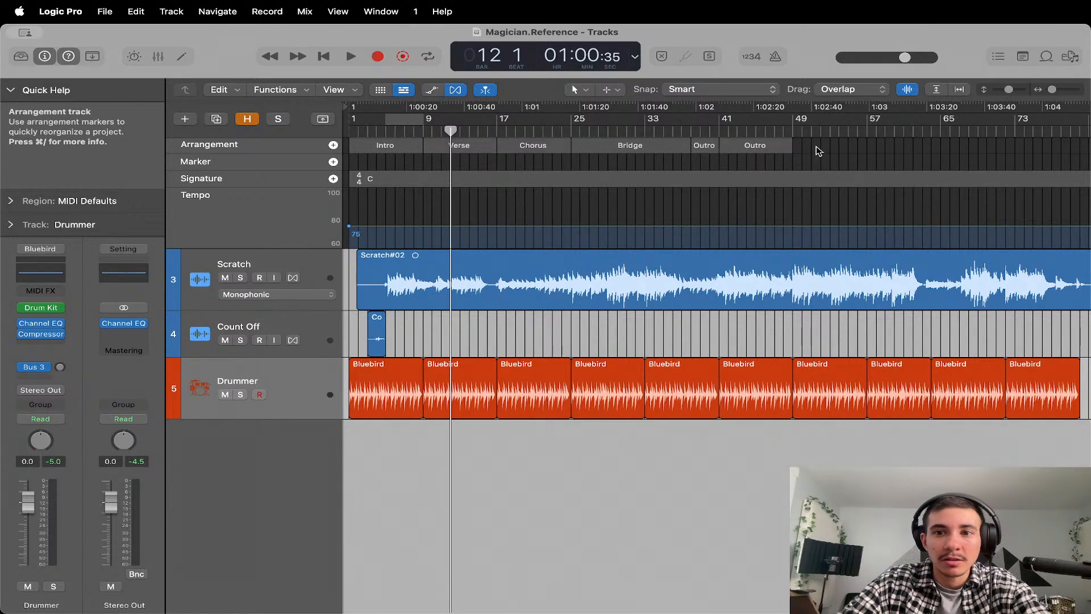
View the section name choices for the Intro arrangement marker without changing its name.
left_click(391, 150)
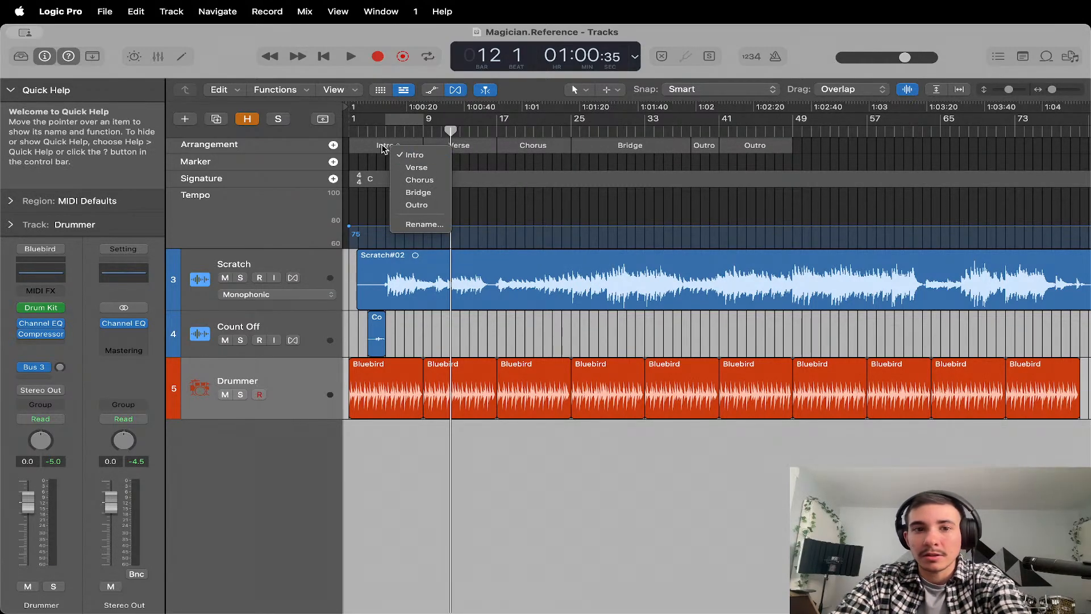
left_click(381, 147)
left_click(374, 149)
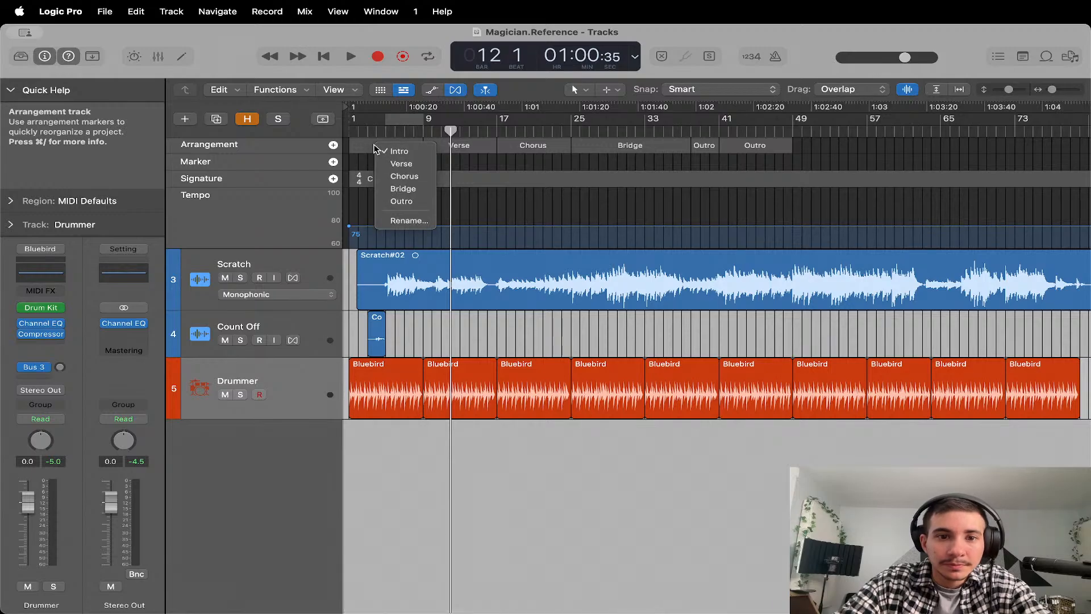
left_click(510, 154)
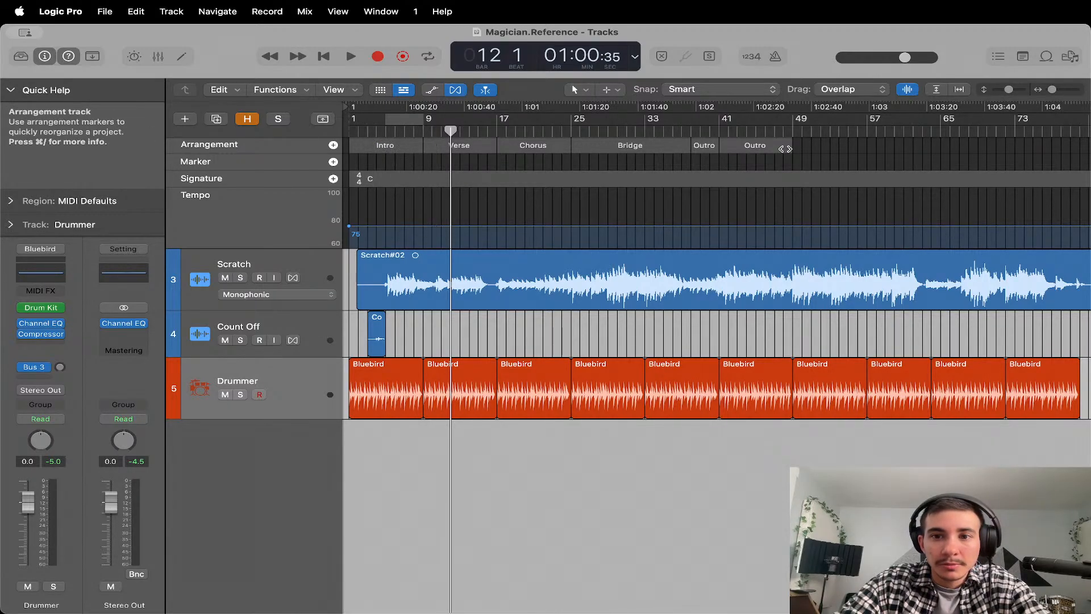
Try to delete the last Outro arrangement section at bar 41 and undo the deletion.
key("Delete")
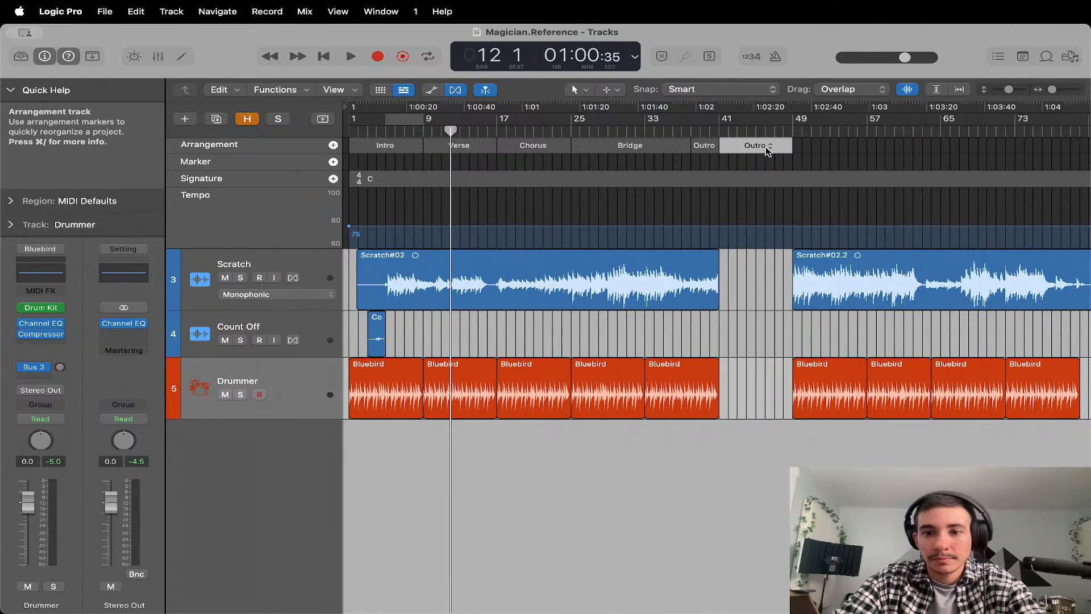
key("super+z")
left_click(763, 149)
left_click(747, 147)
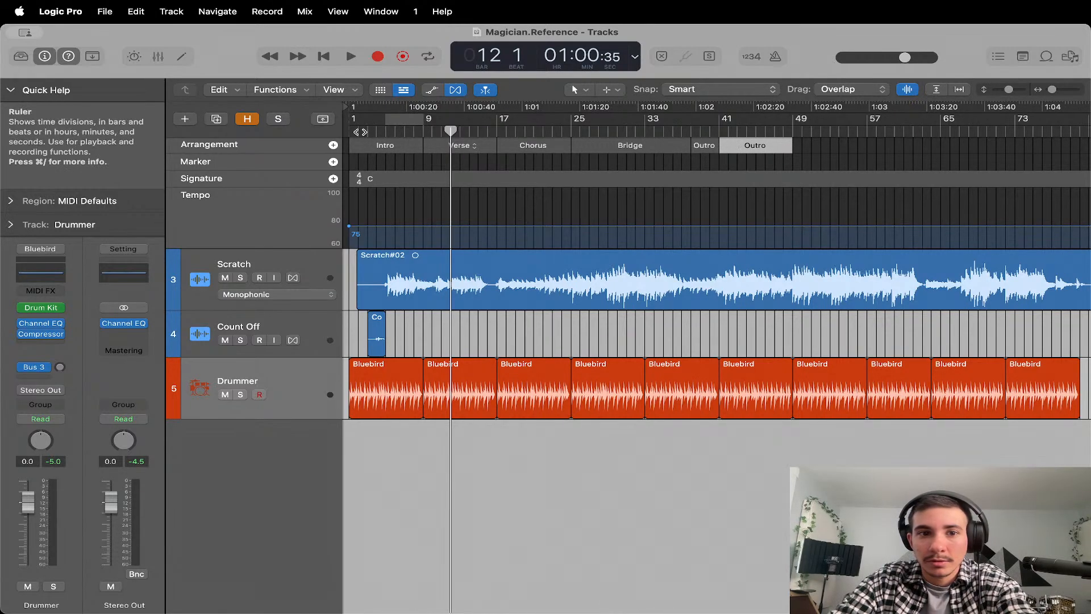
Hide the Arrangement, Signature and Tempo global tracks, keeping only the Marker track displayed.
right_click(304, 148)
left_click(316, 152)
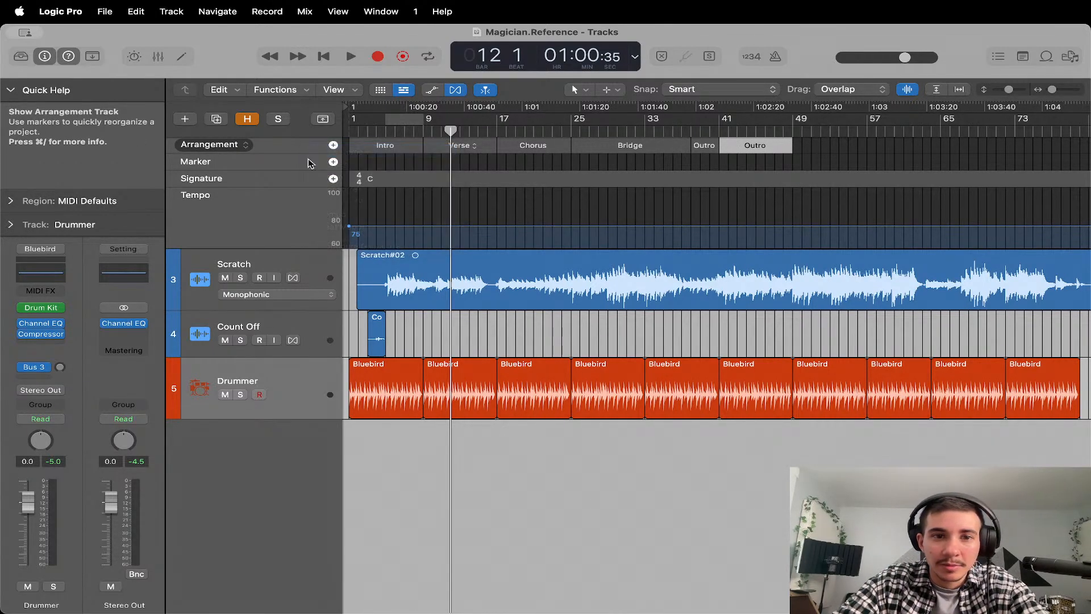
right_click(282, 162)
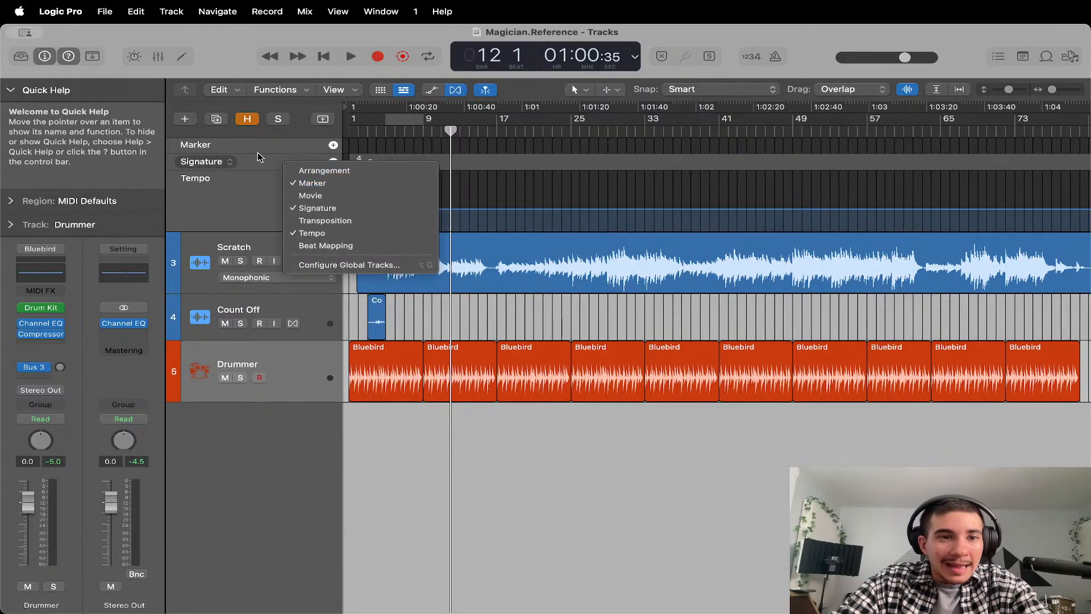
left_click(317, 207)
right_click(282, 179)
left_click(310, 245)
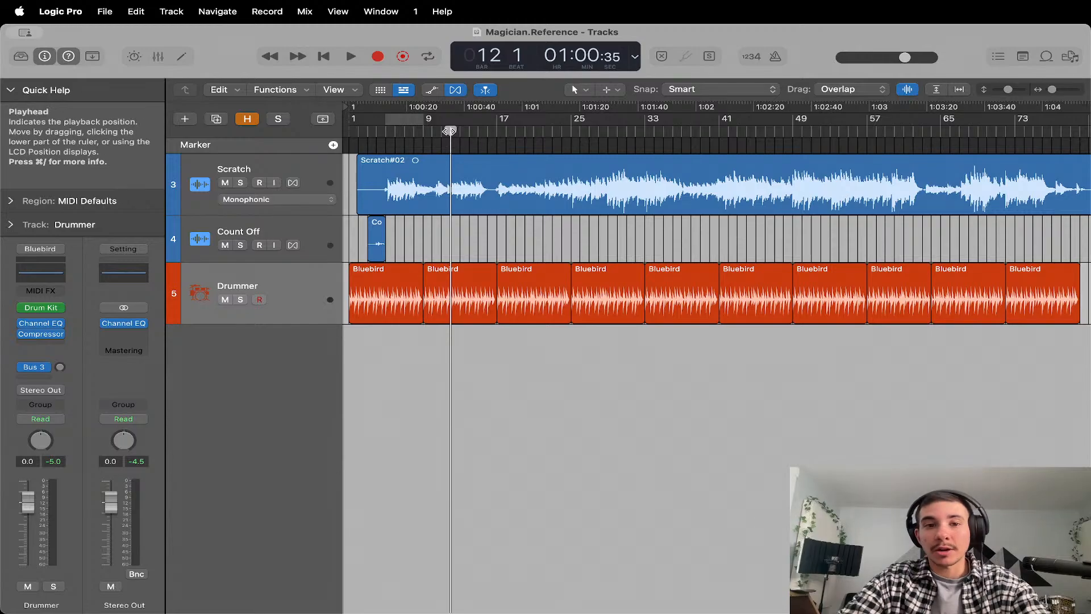
Move the playhead to the start of bar 5 and add a marker named "Intro" there.
left_click_drag(450, 131, 346, 132)
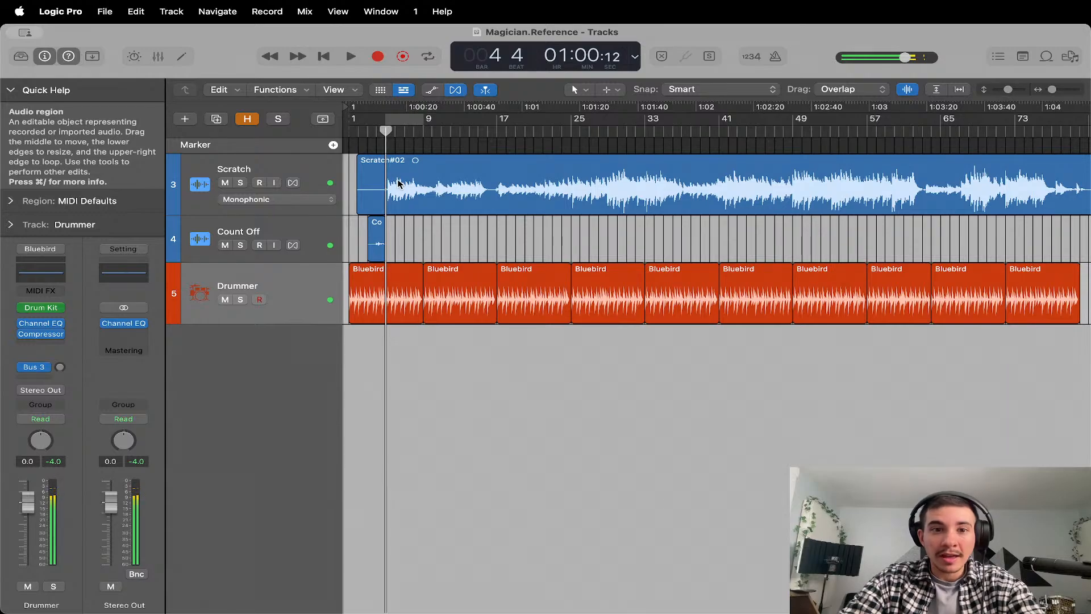
key("super+Right")
key("super+Right")
key("super+Right")
key("super+Right")
key("super+Right")
key("super+Right")
key("super+Right")
key("super+Right")
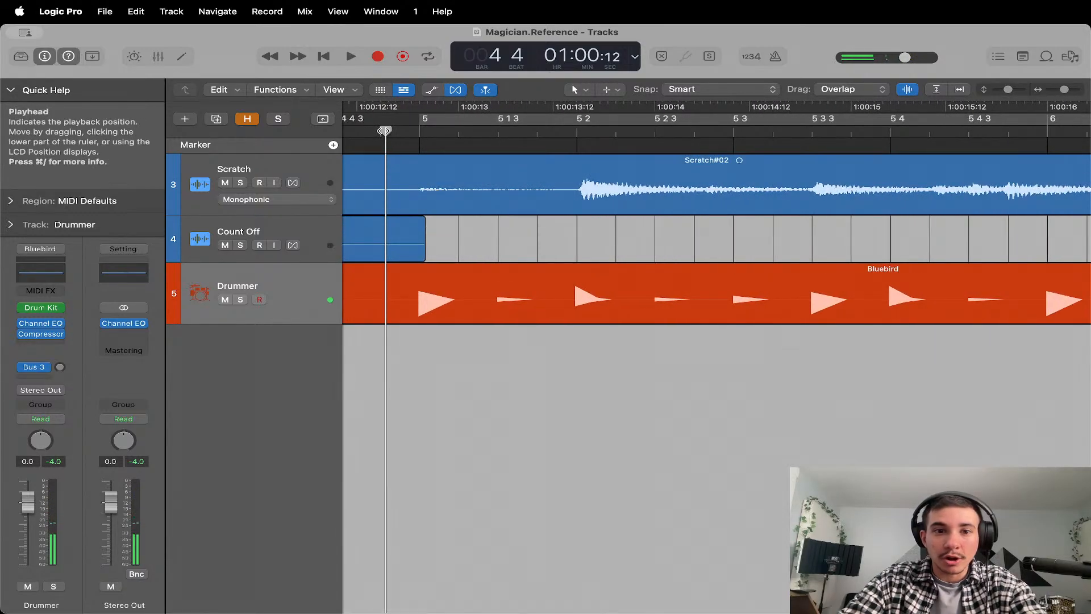
left_click_drag(384, 130, 417, 131)
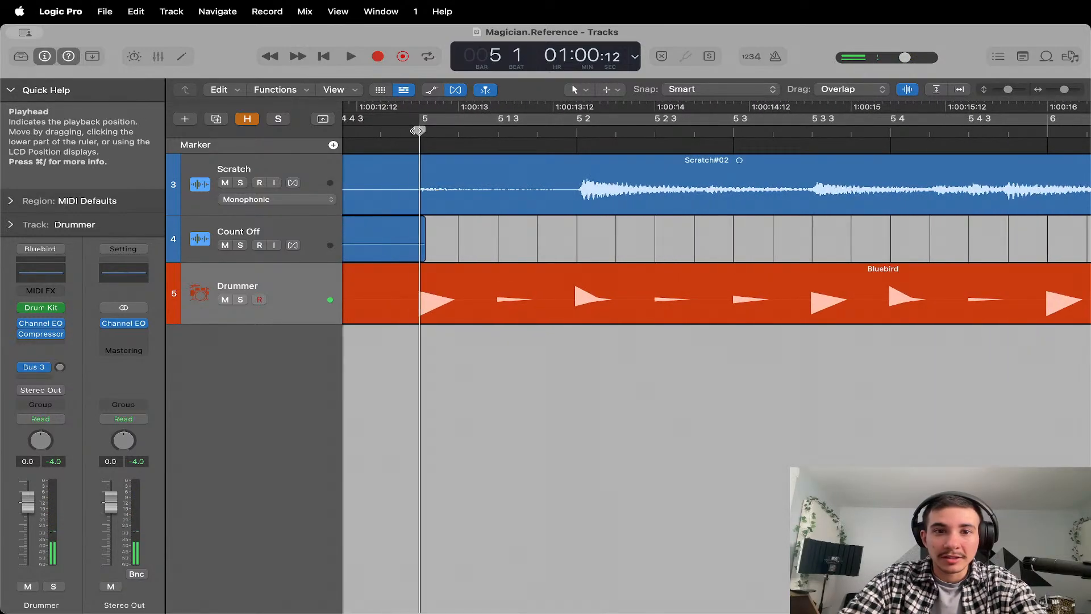
left_click(334, 146)
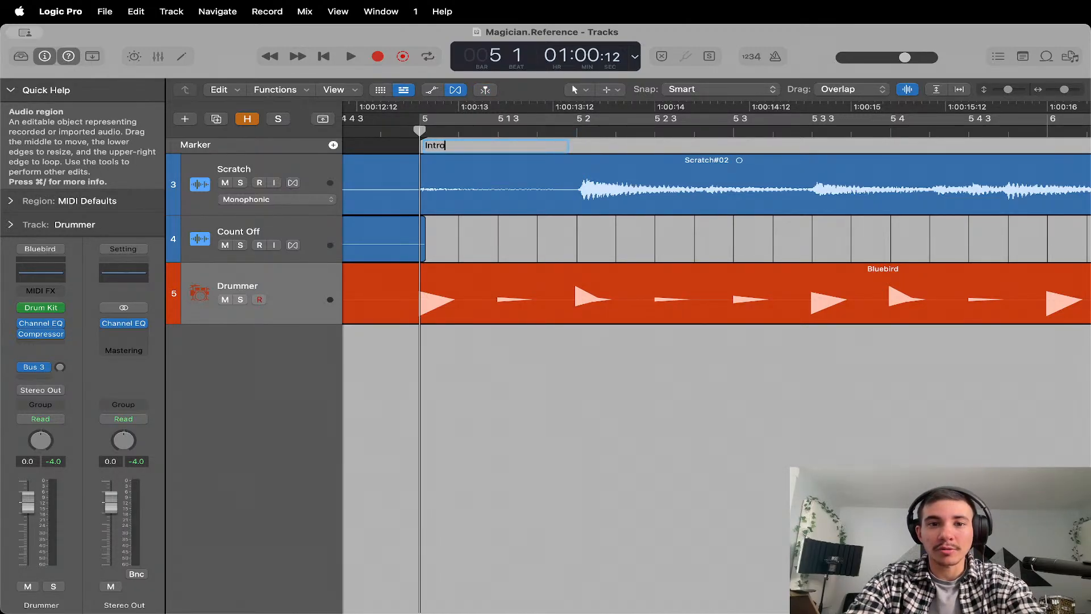
Play the song from bar 5 to bar 9 and add a marker named "Chrous 1" at bar 9.
key("space")
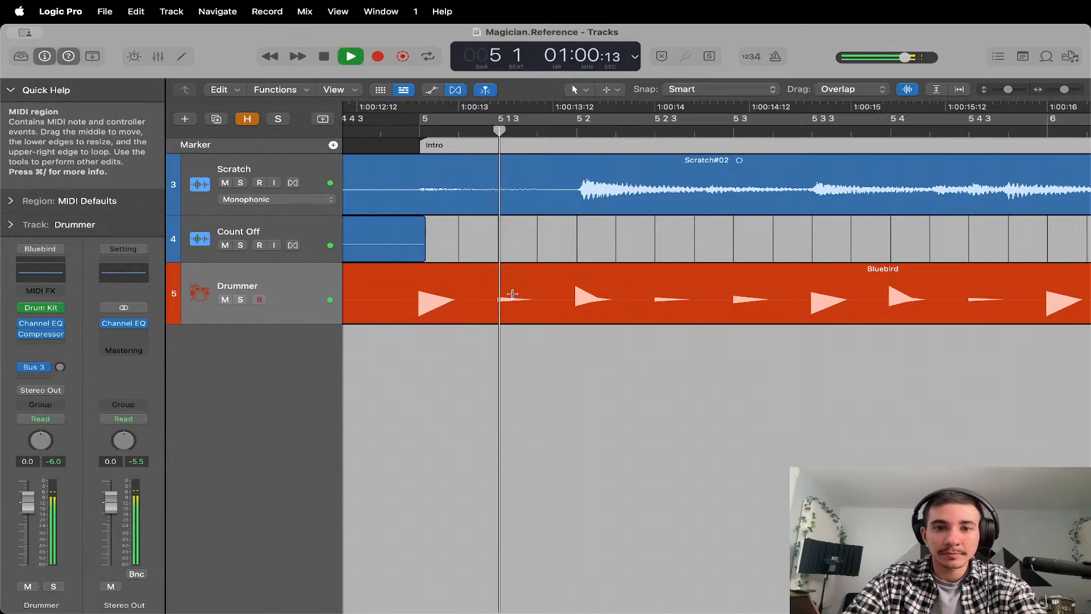
scroll(513, 294, "down", 5)
scroll(513, 293, "right", 1)
scroll(512, 294, "right", 1)
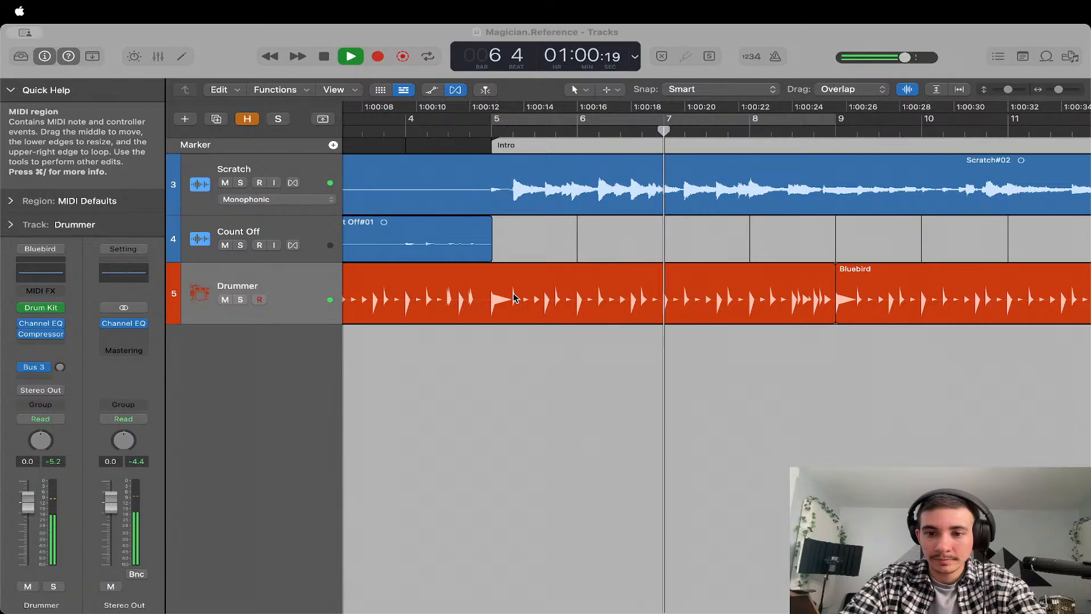
left_click(514, 298)
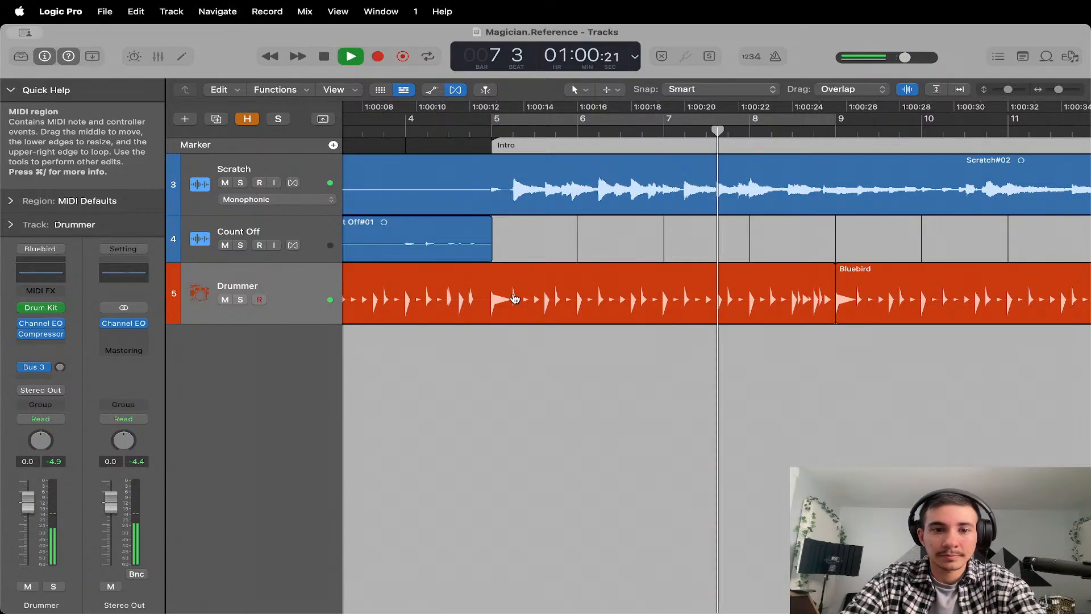
scroll(660, 278, "right", 3)
scroll(659, 276, "right", 1)
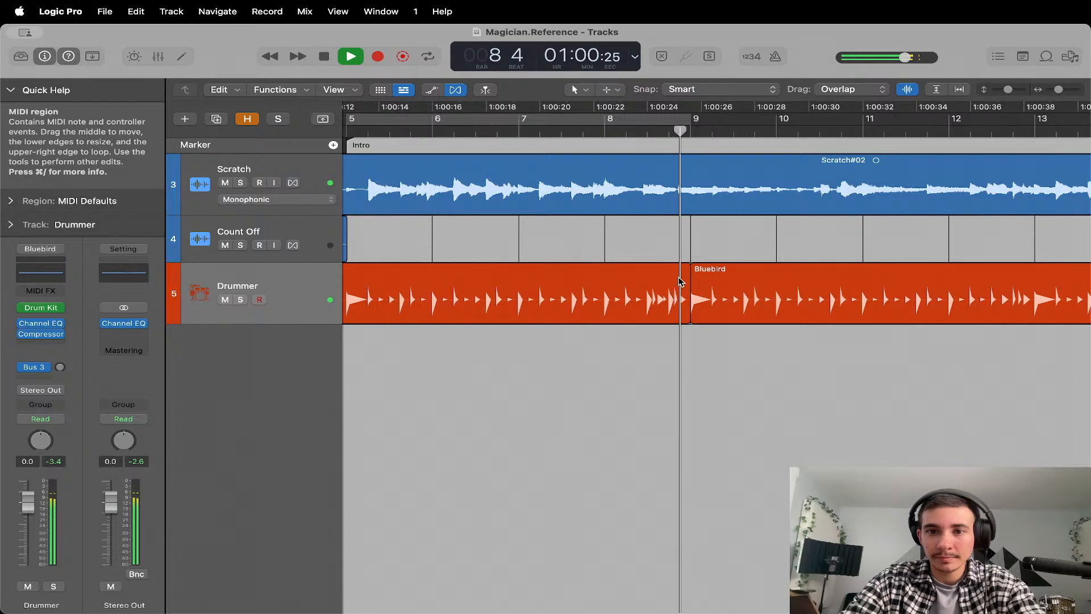
key("space")
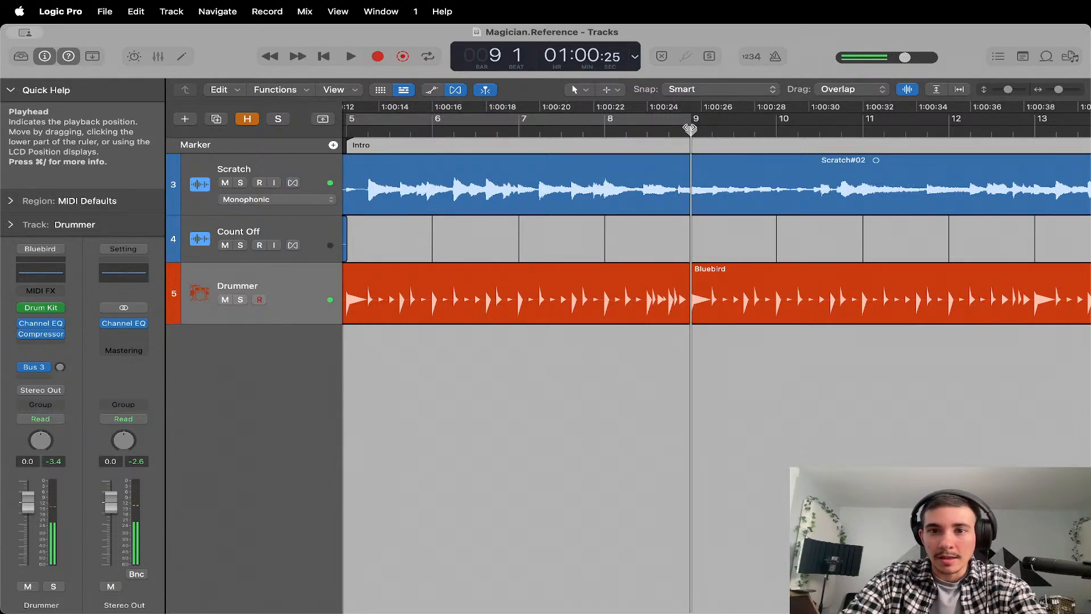
left_click(332, 144)
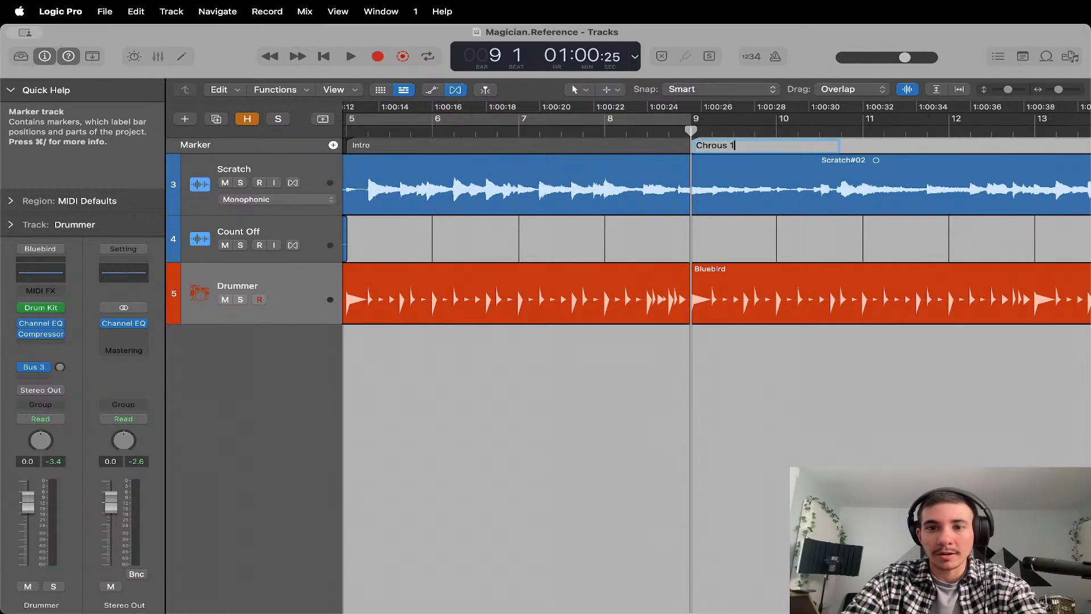
key("Return")
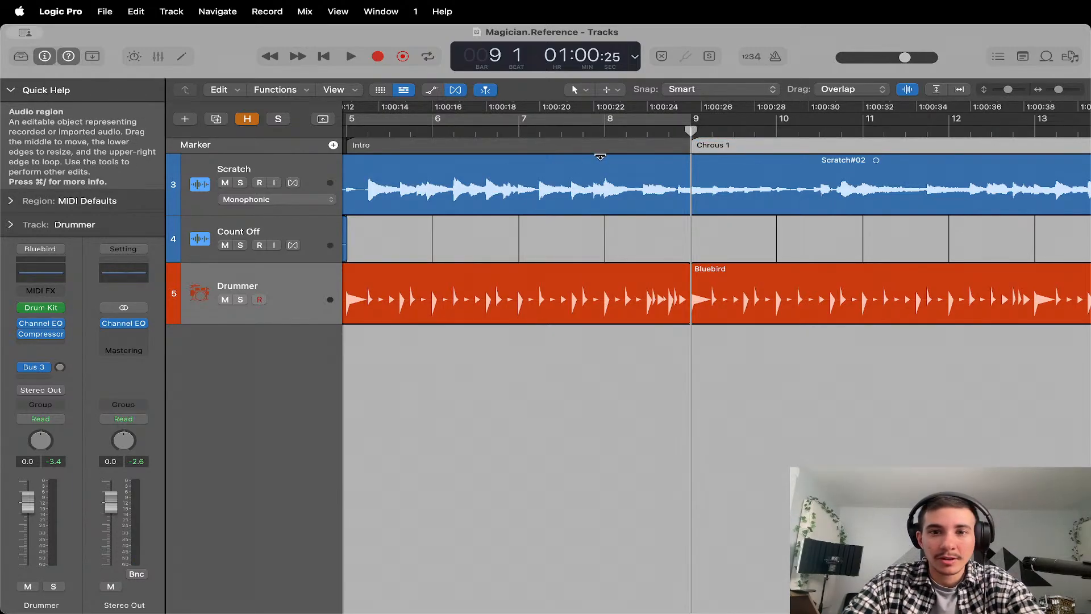
Continue playback to bar 17 and add a marker named "Verse 1" at that position.
key("space")
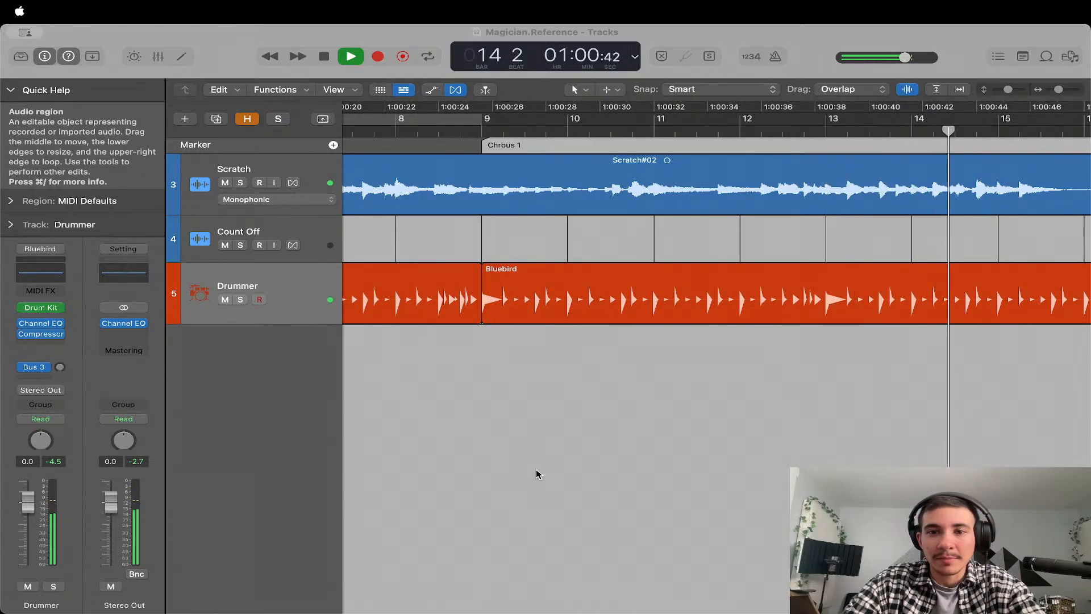
left_click(532, 375)
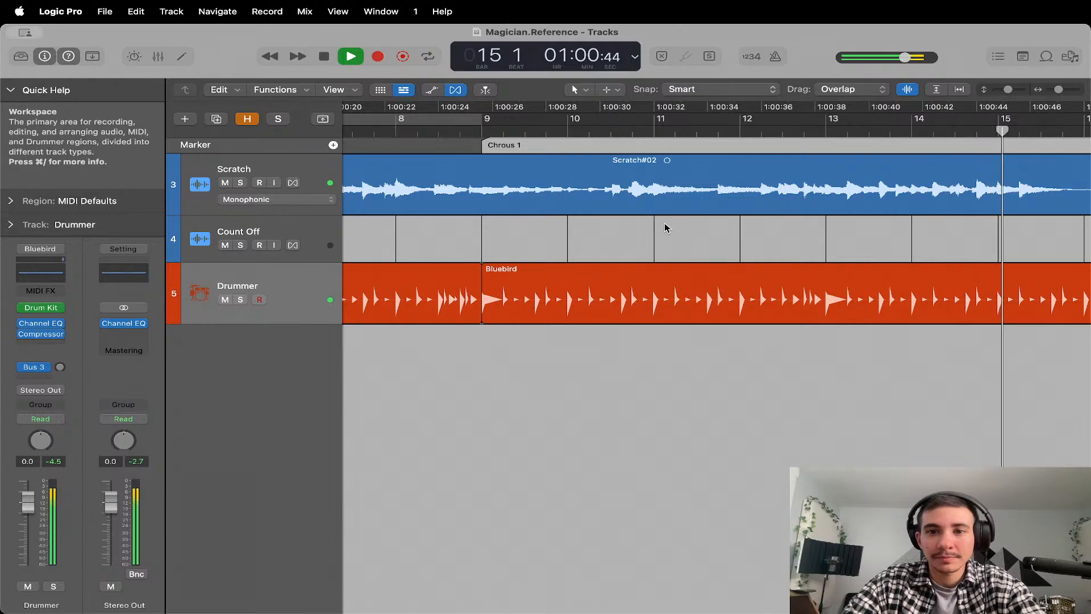
scroll(676, 237, "right", 4)
scroll(678, 236, "right", 8)
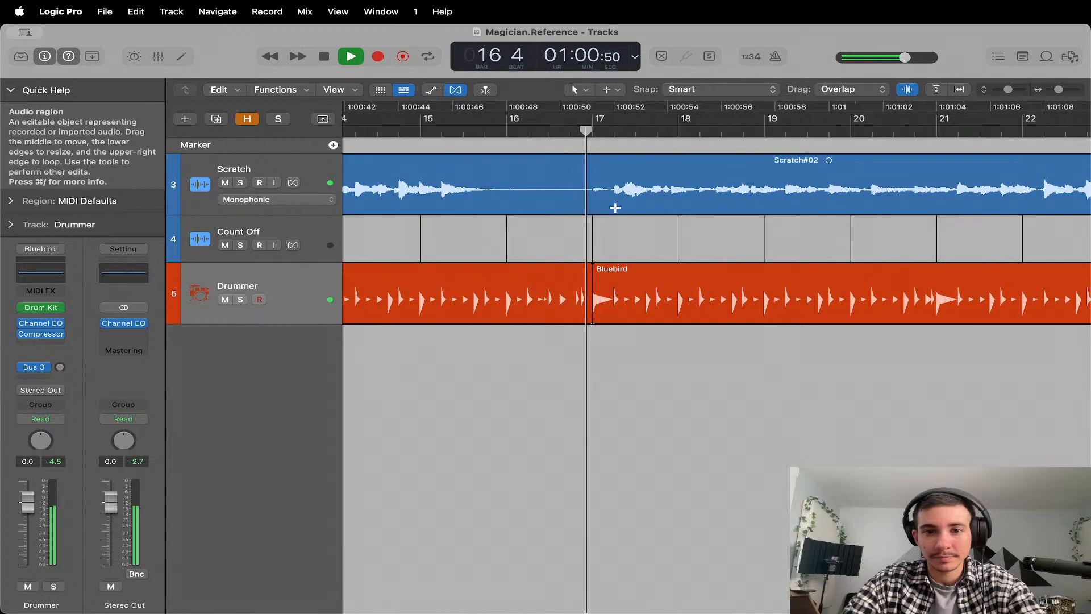
key("space")
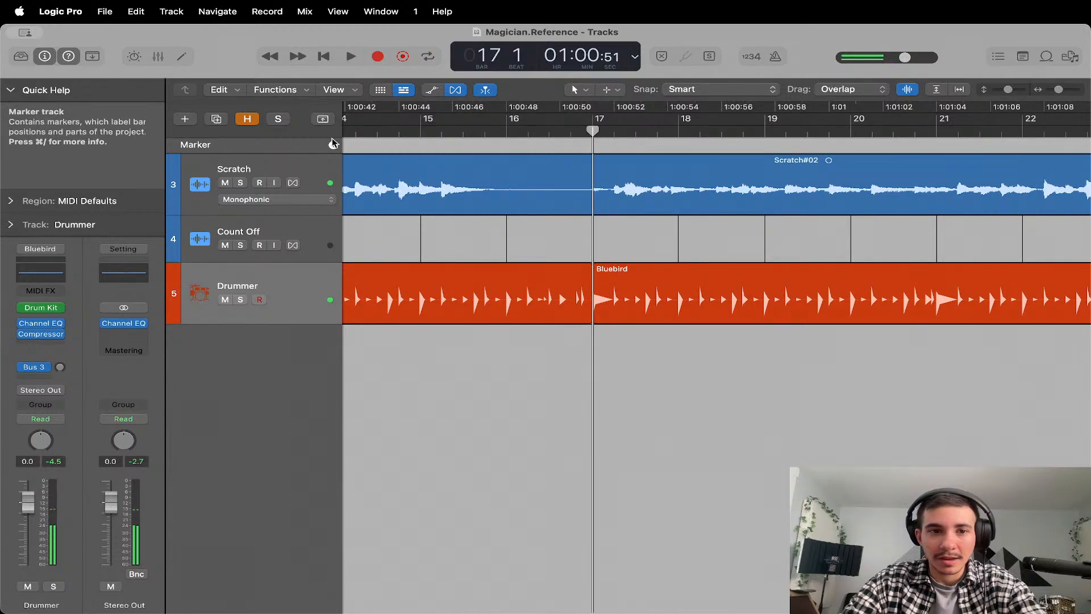
left_click(333, 145)
double_click(619, 149)
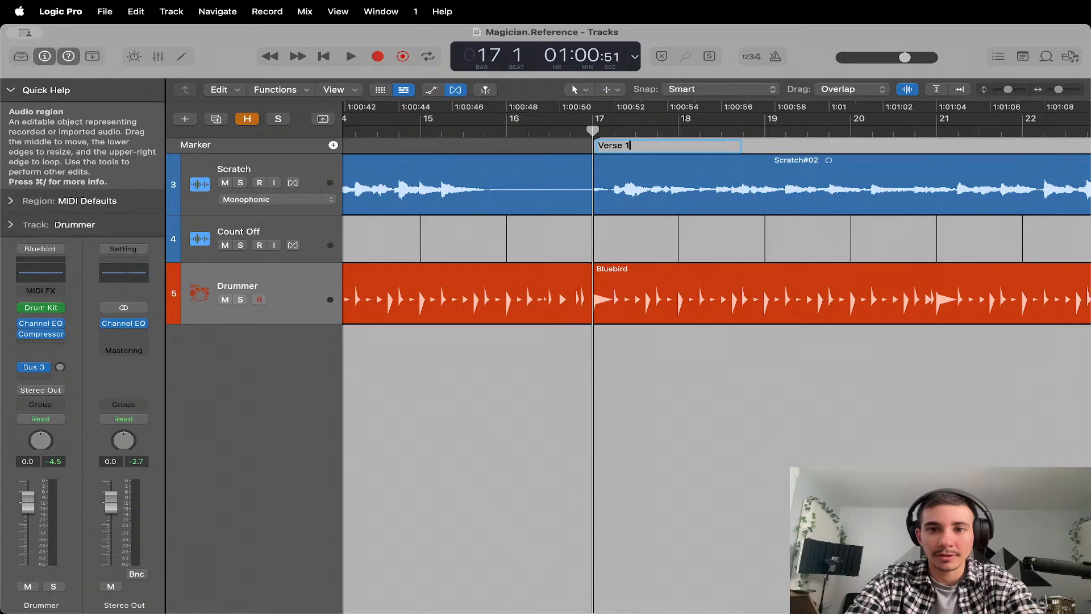
During playback from bar 17, enlarge the Drummer track and lower its volume to -5.8 dB.
key("space")
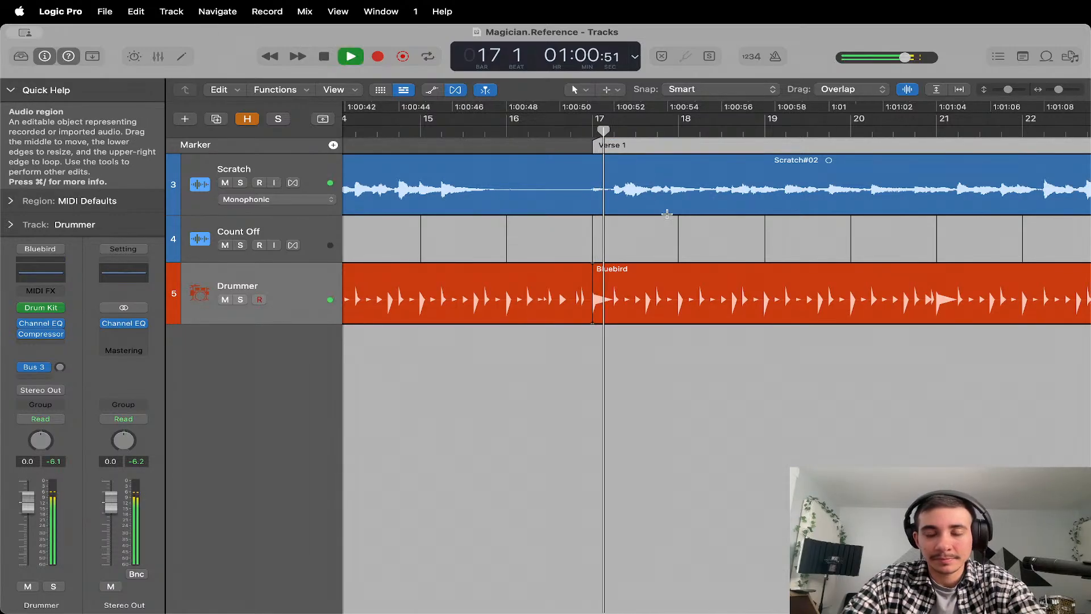
scroll(670, 240, "right", 2)
scroll(669, 239, "right", 2)
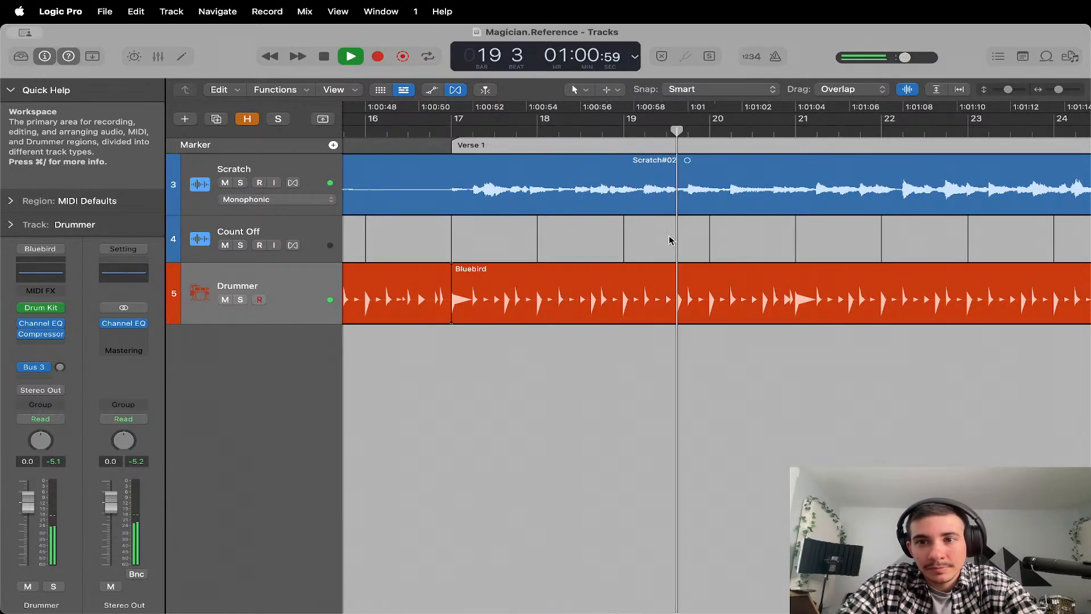
left_click(328, 301)
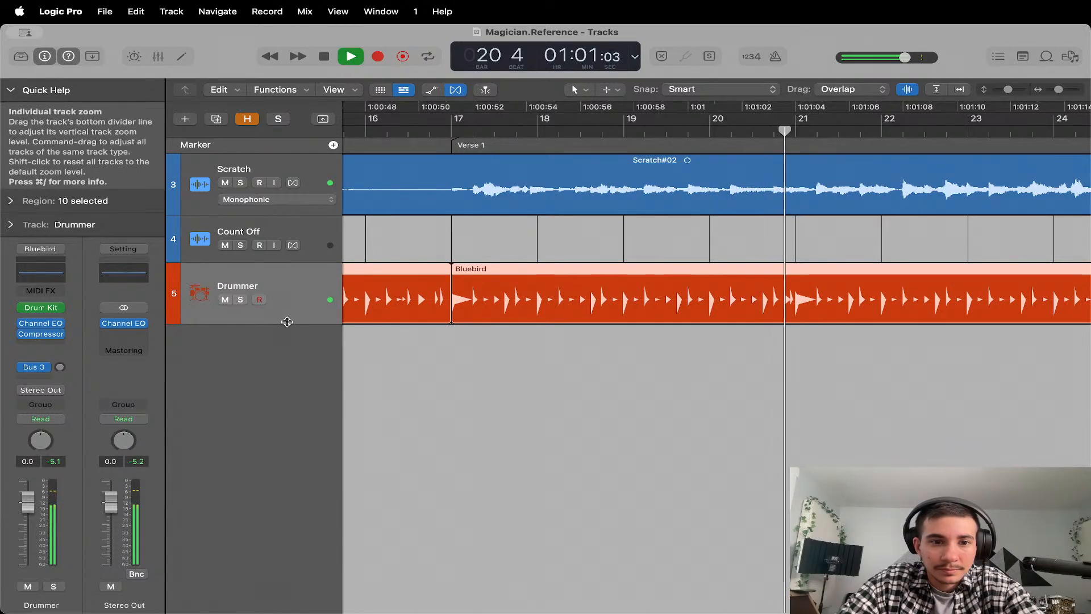
left_click_drag(287, 324, 287, 372)
mouse_move(341, 293)
left_mouse_down()
mouse_move(399, 293)
mouse_move(332, 283)
left_mouse_up()
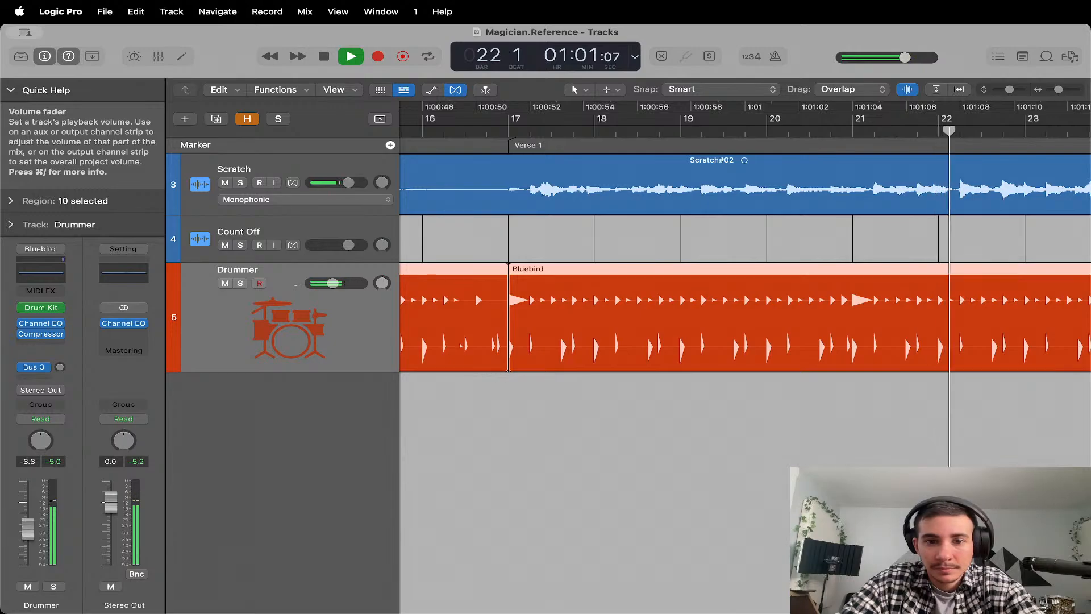
Follow playback to bar 25, stop there and add a marker named "Pre Chorus 1".
scroll(709, 251, "right", 5)
scroll(708, 252, "right", 3)
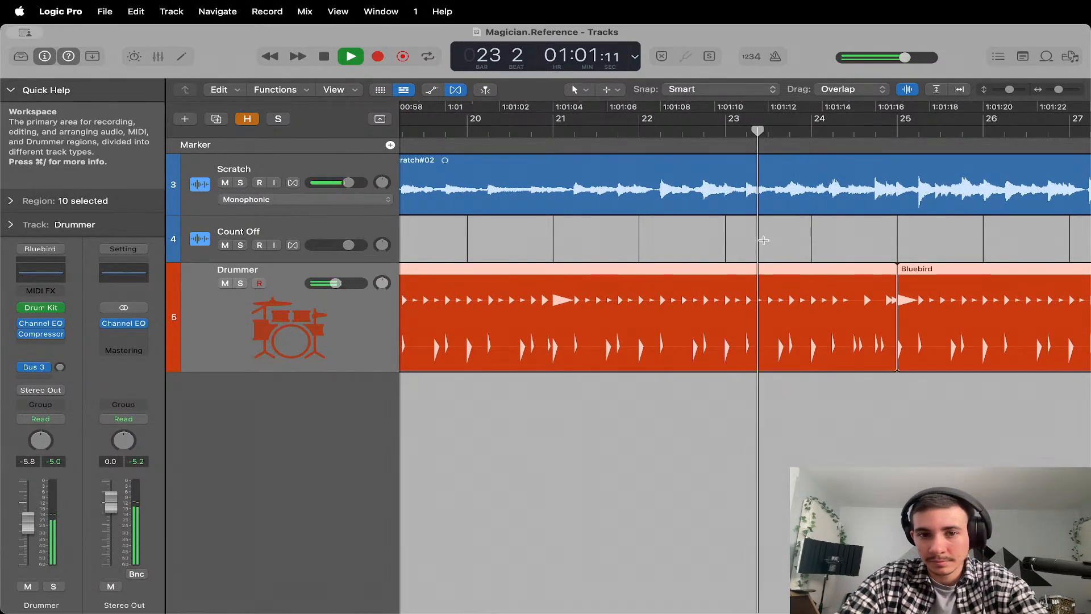
scroll(728, 244, "right", 5)
scroll(729, 245, "right", 3)
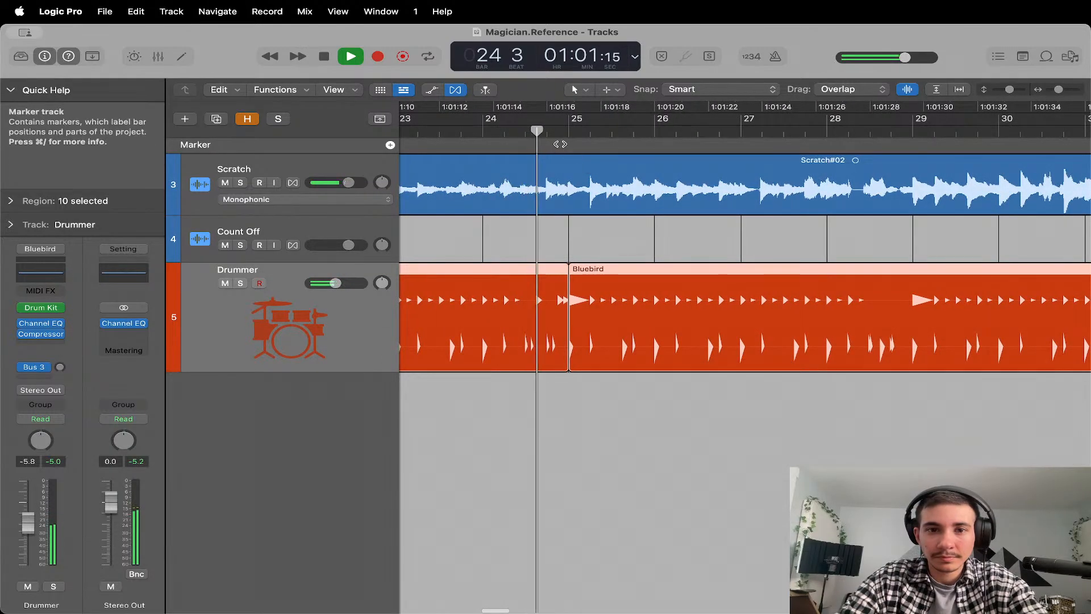
key("space")
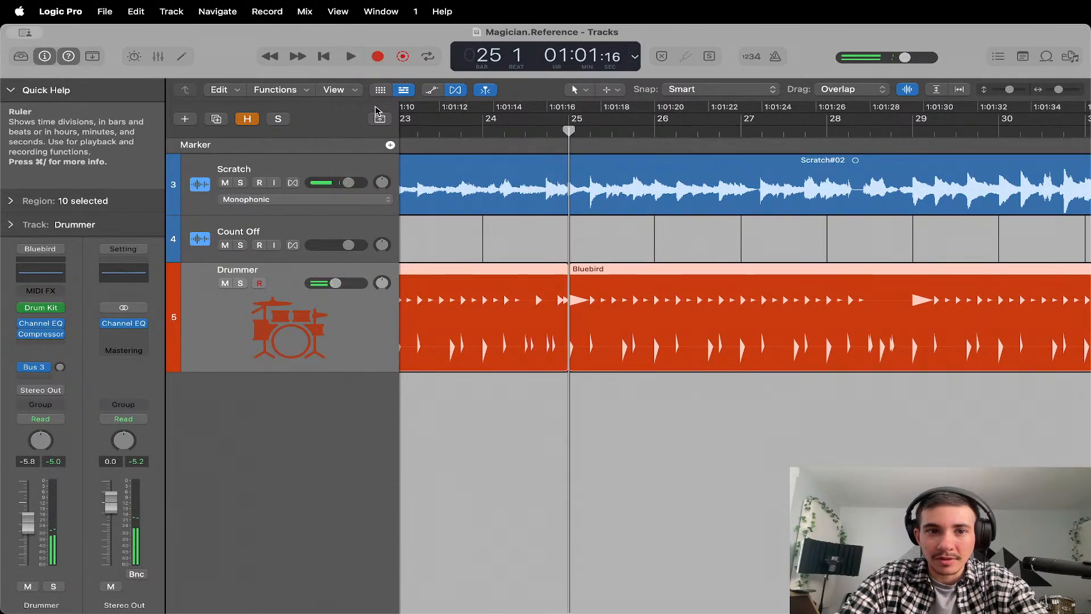
left_click(390, 145)
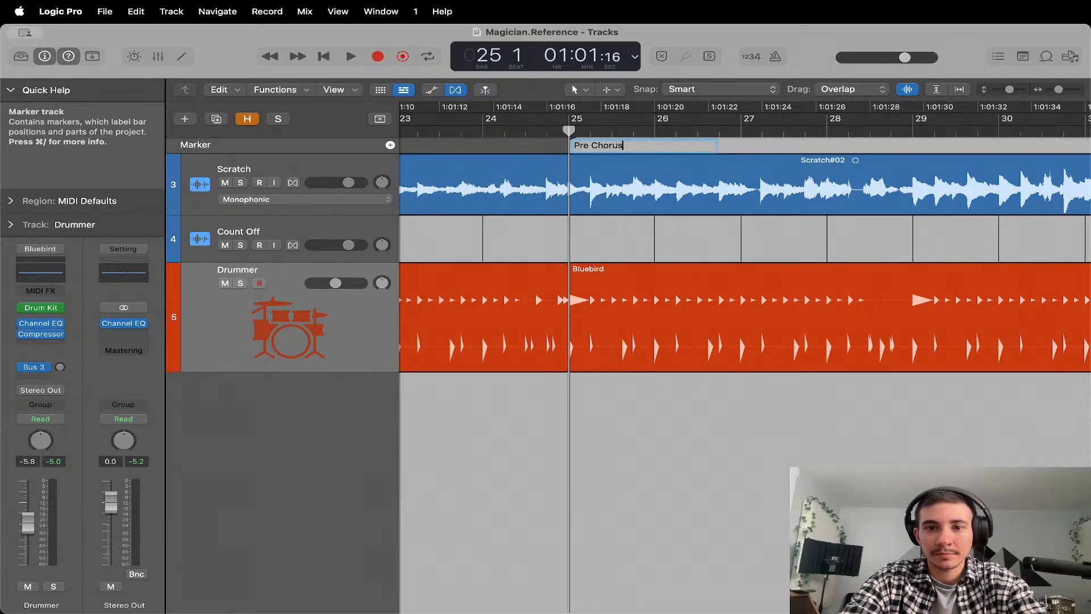
key("Return")
Play the song from bar 25 to bar 29 and add a marker named "Chorus 2" at bar 29.
key("space")
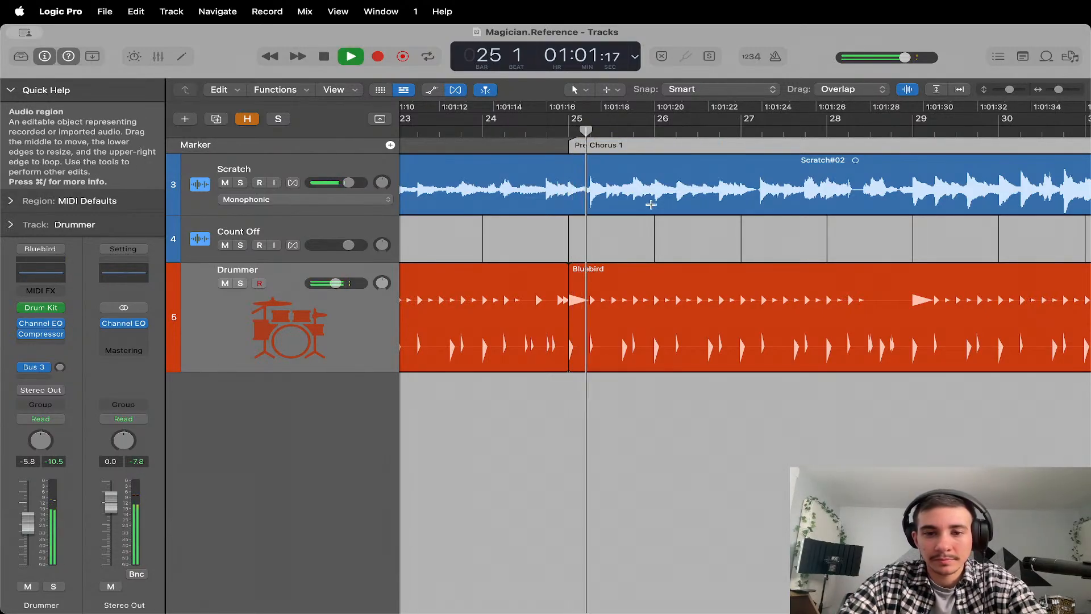
scroll(644, 211, "right", 3)
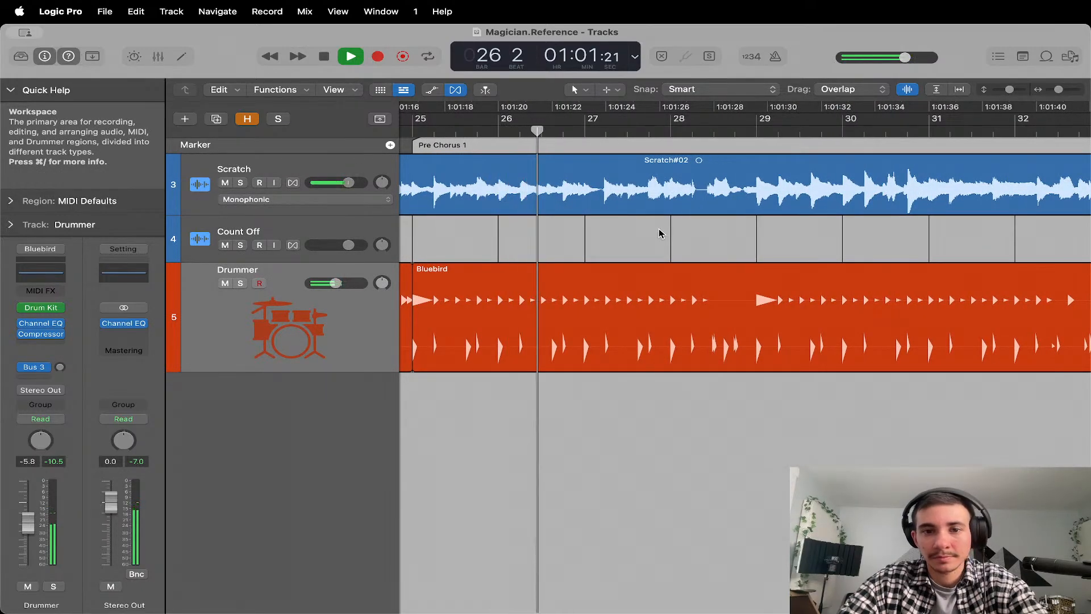
scroll(642, 243, "right", 2)
scroll(642, 243, "right", 2)
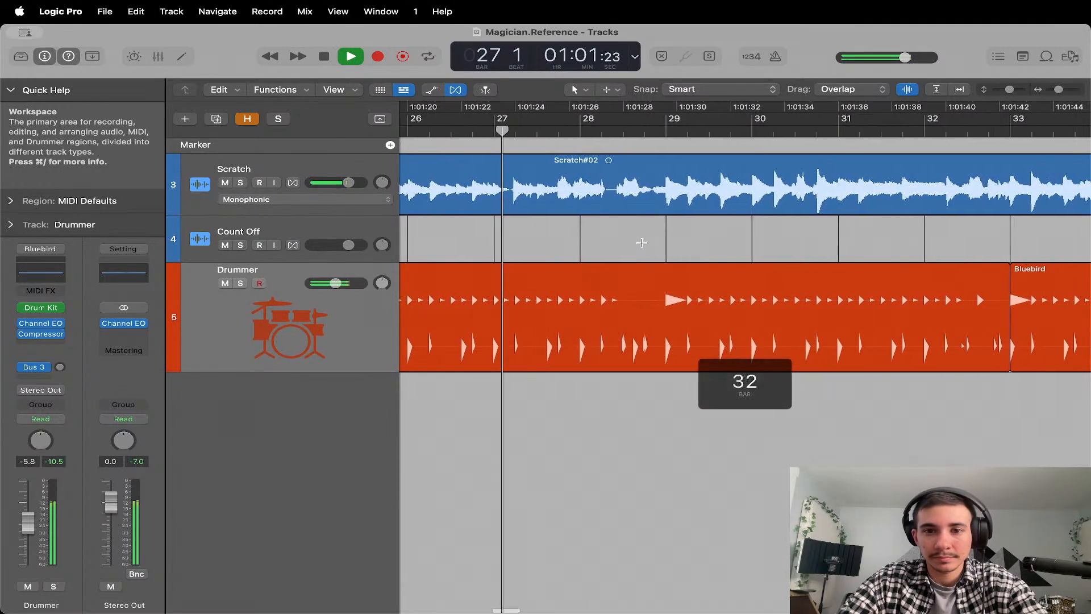
scroll(642, 243, "right", 1)
scroll(641, 242, "right", 1)
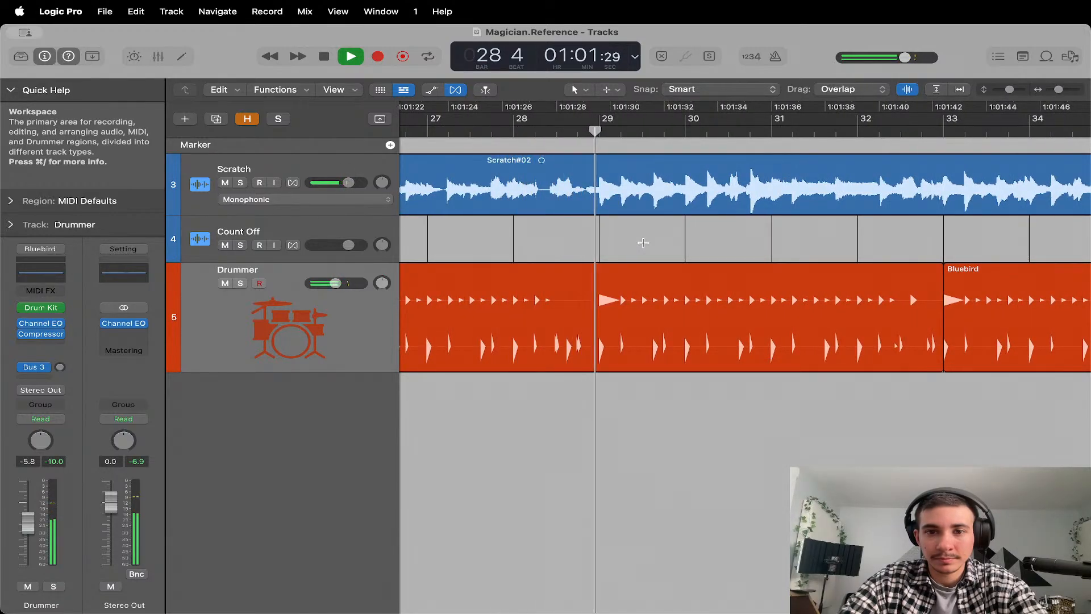
key("space")
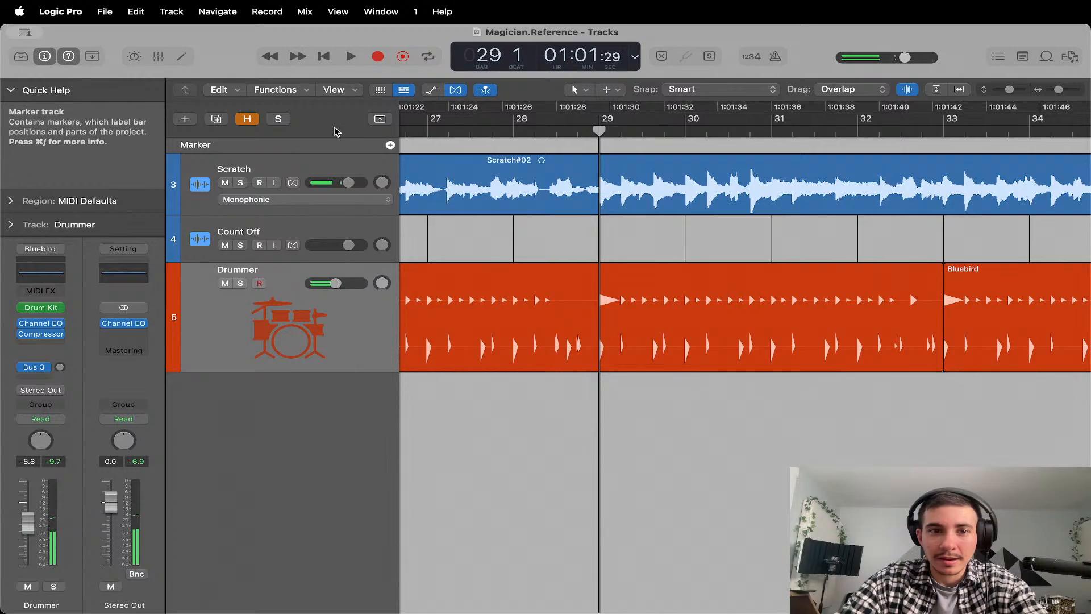
left_click(390, 145)
double_click(646, 146)
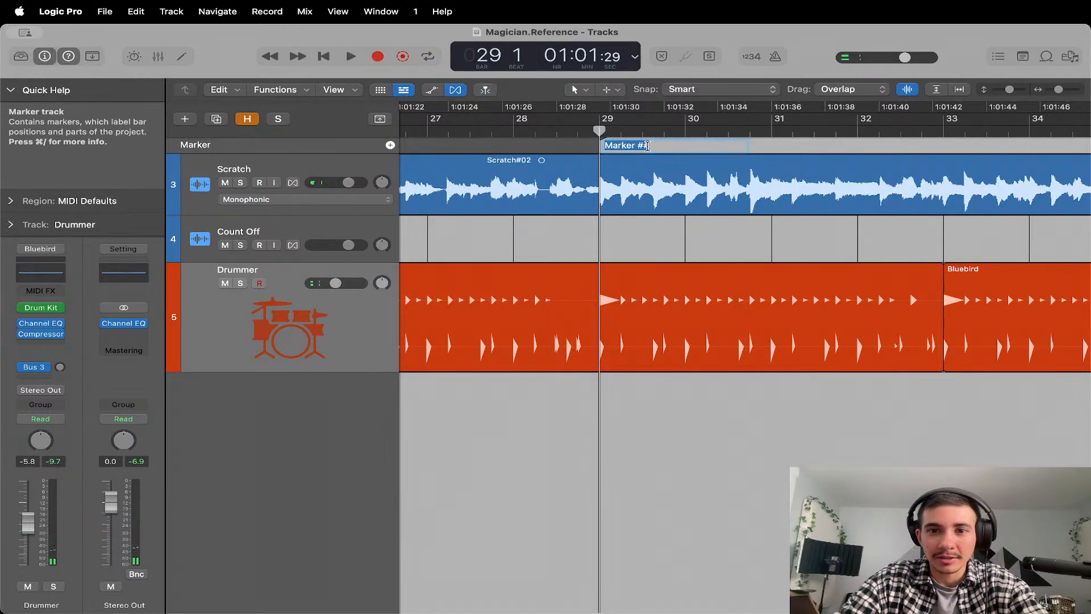
type("Chorus 2")
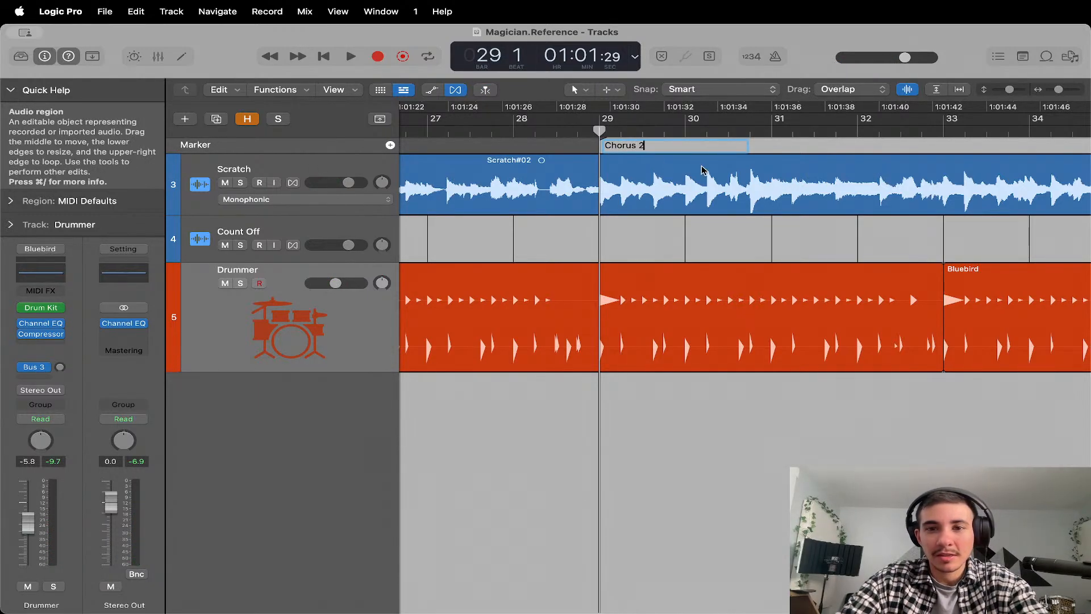
left_click(738, 245)
Look over the section markers across the whole song, check the Song Map action steps slide in Canva, and return to Logic Pro.
scroll(738, 245, "down", 5)
scroll(738, 248, "down", 2)
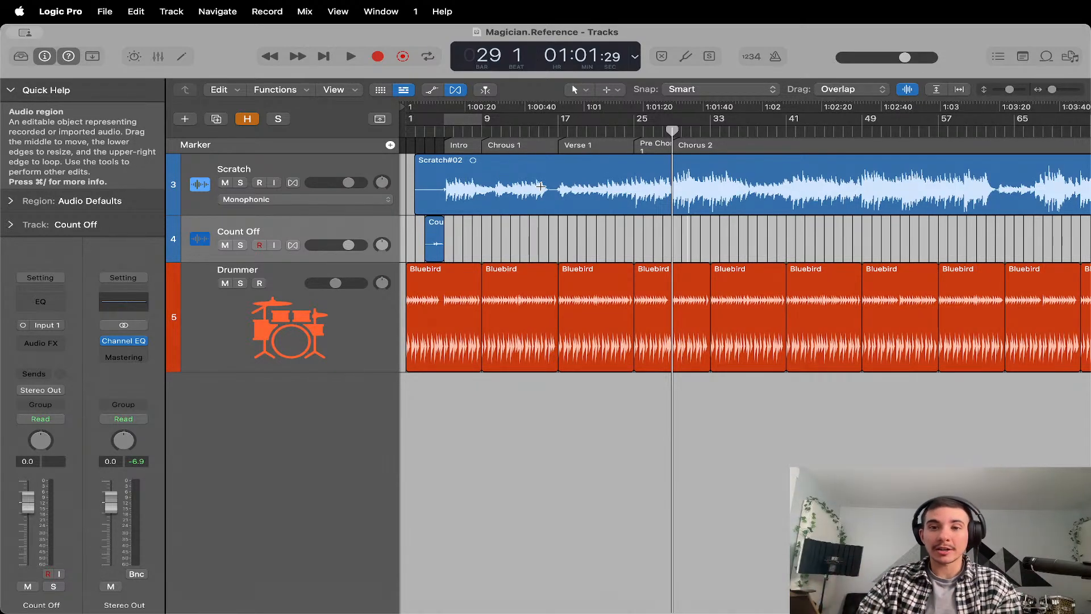
scroll(617, 234, "right", 6)
scroll(617, 234, "left", 5)
scroll(623, 182, "left", 2)
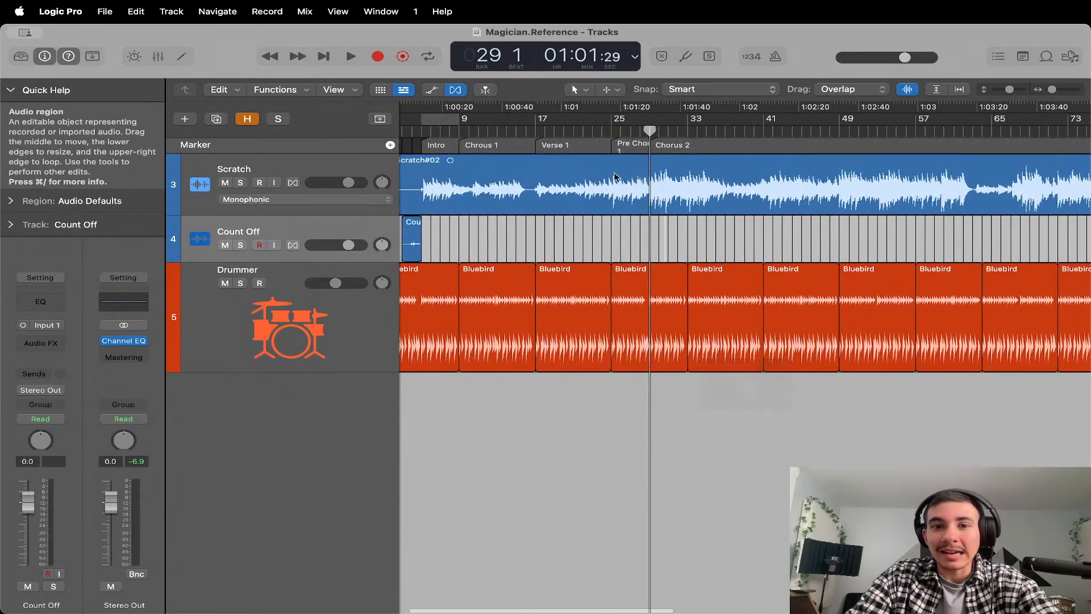
key("super+Tab")
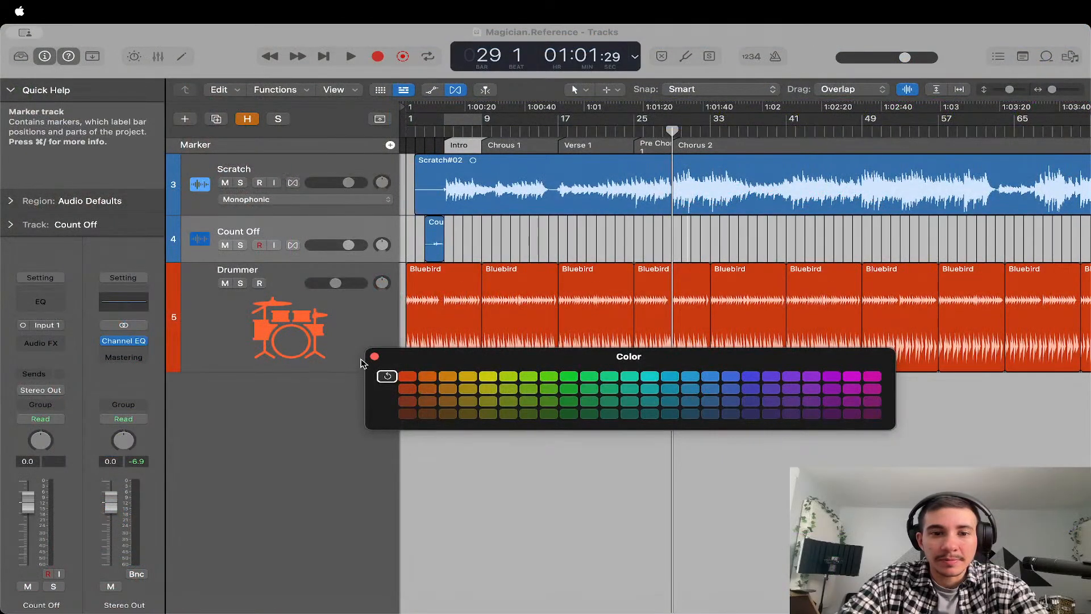
left_click(373, 358)
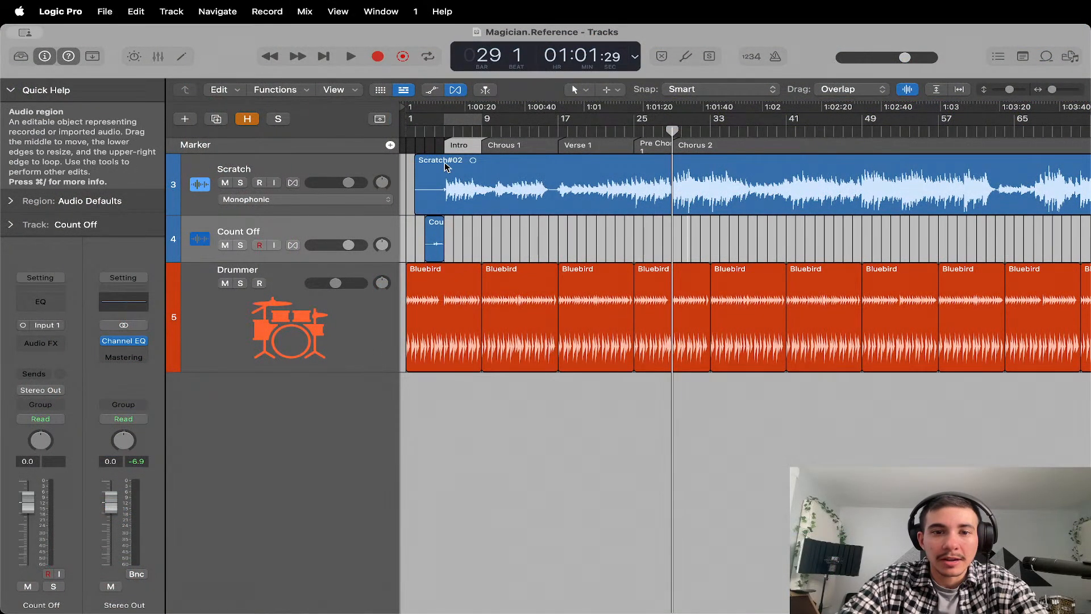
Show the color palette, move it clear of the tracks, and color the Intro marker red.
left_click(330, 14)
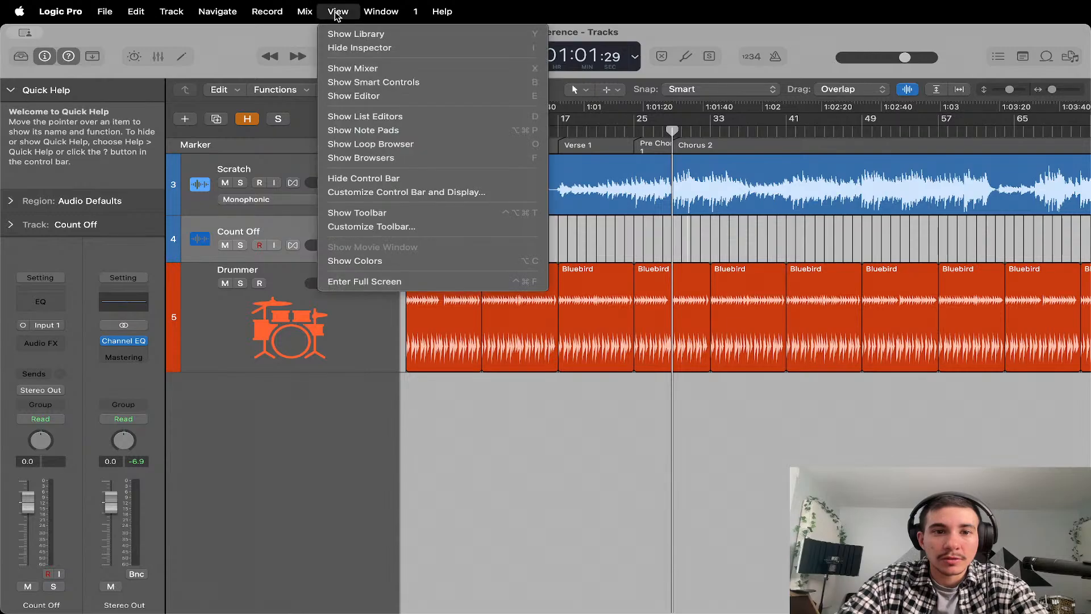
left_click(363, 258)
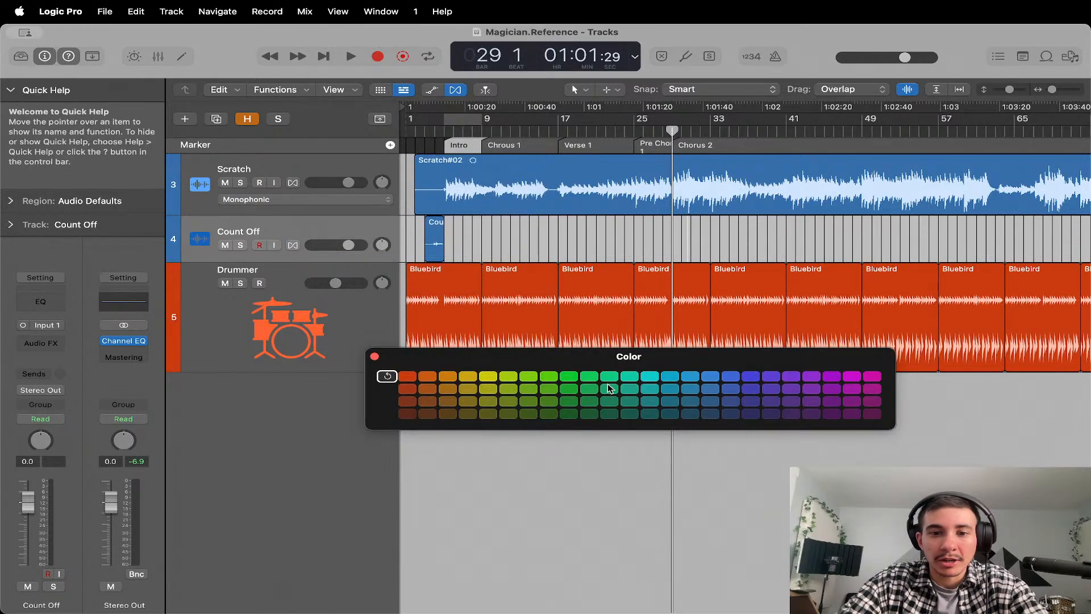
left_click_drag(563, 357, 571, 392)
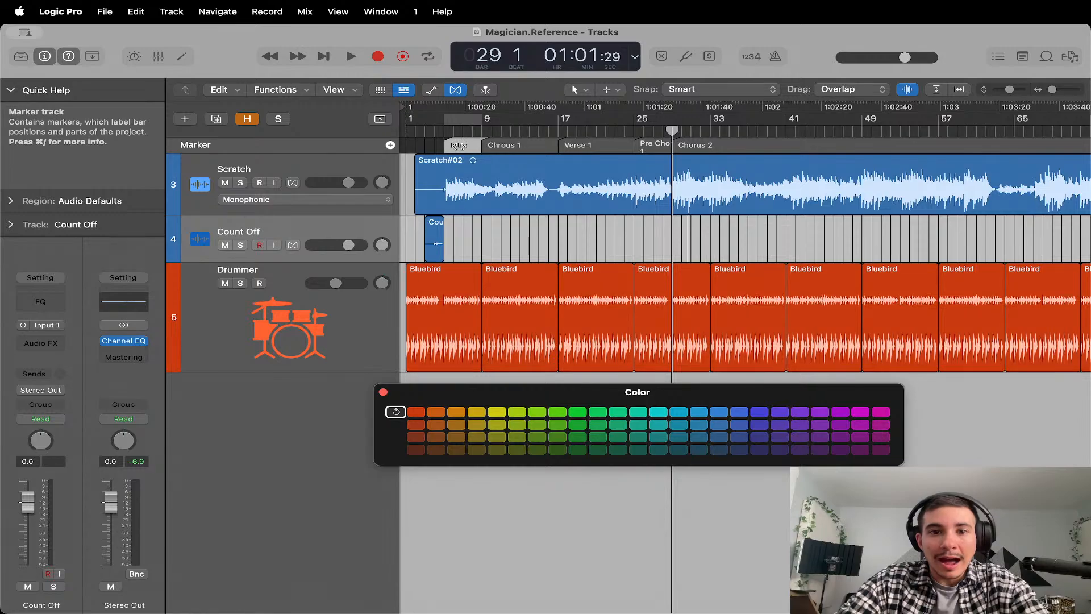
left_click(415, 411)
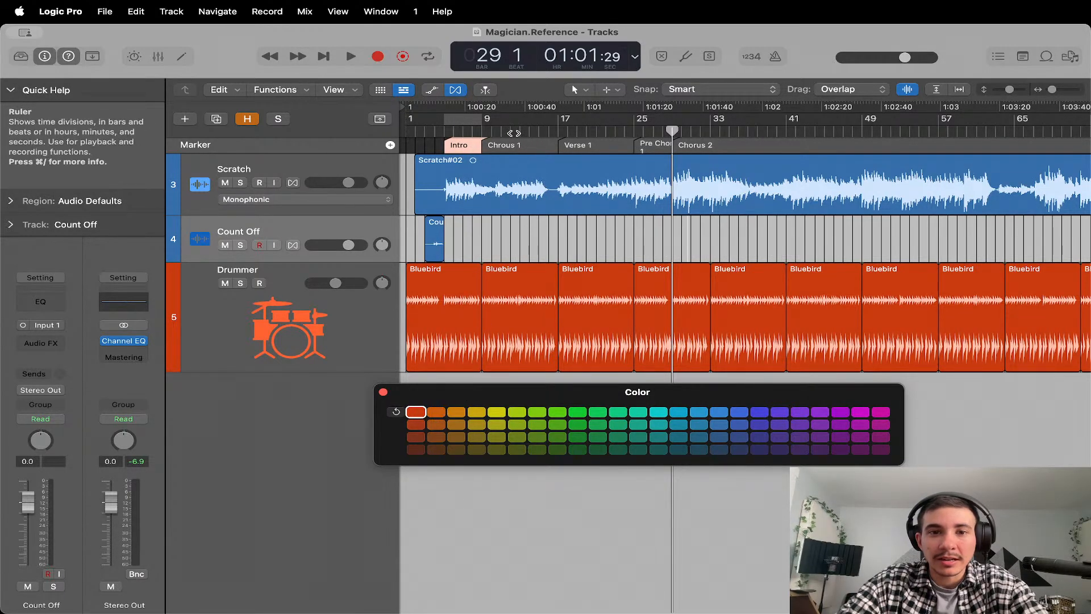
Color the "Chrous 1" and "Chorus 2" markers the same green.
left_click(512, 145)
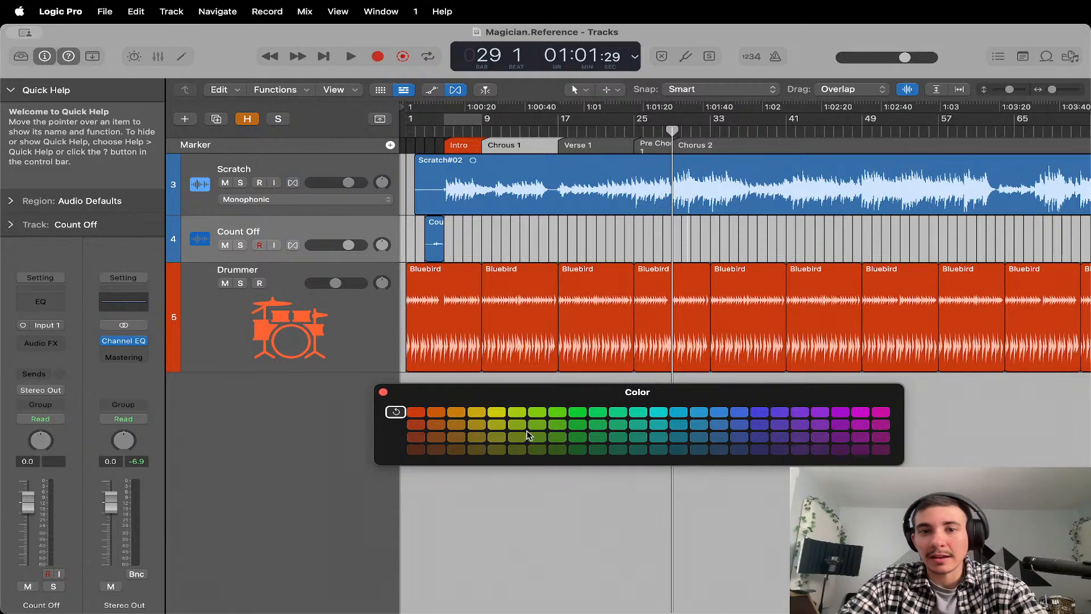
left_click(616, 426)
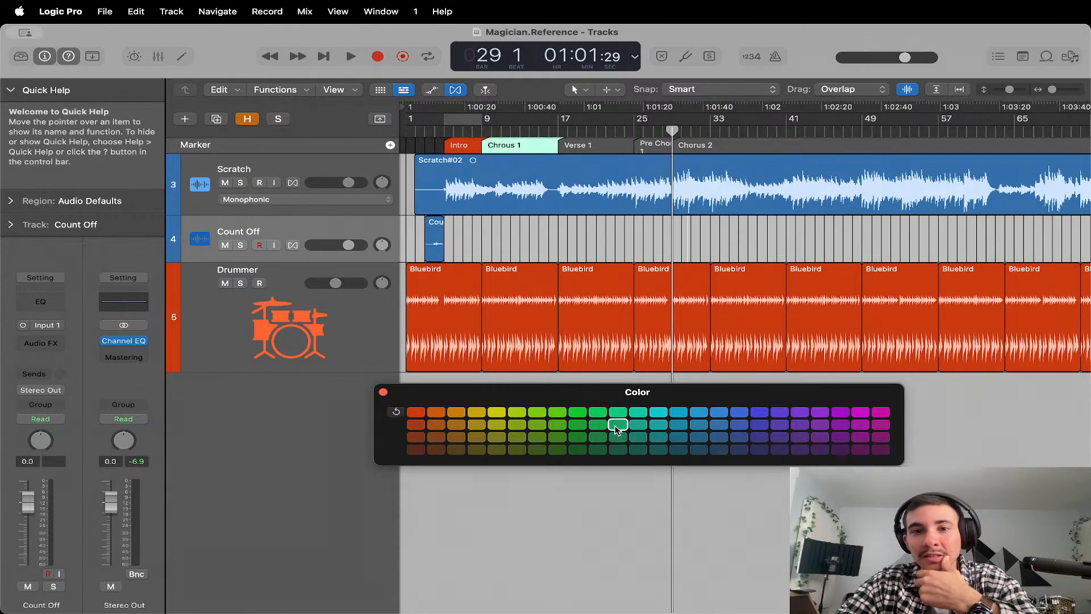
left_click(618, 424)
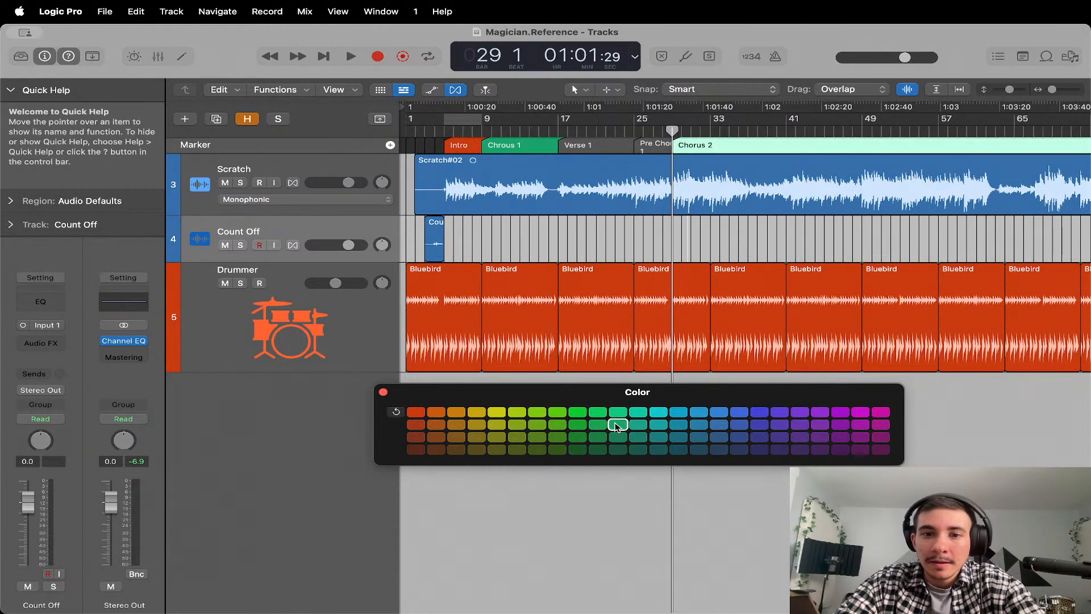
Color the Verse 1 marker purple and the Pre Chorus 1 marker orange, then close the color palette.
left_click(601, 145)
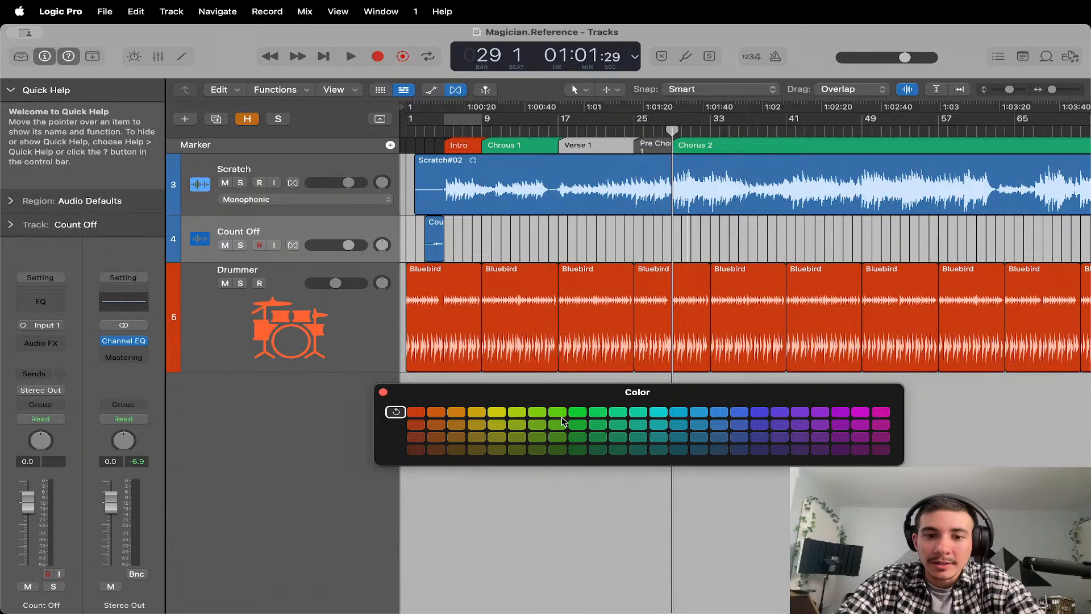
left_click(800, 417)
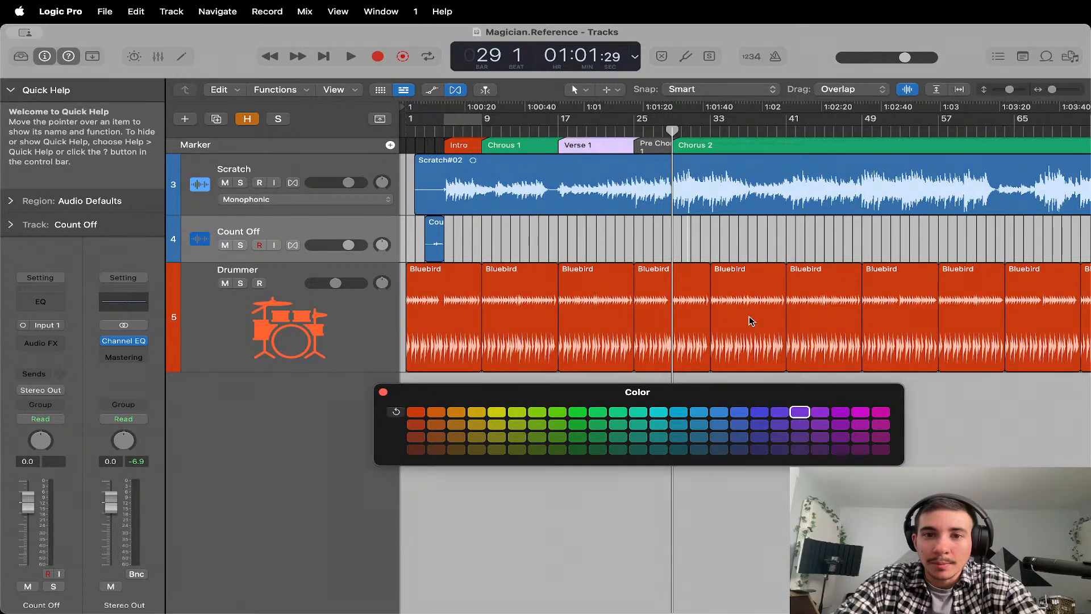
left_click(650, 143)
left_click(455, 411)
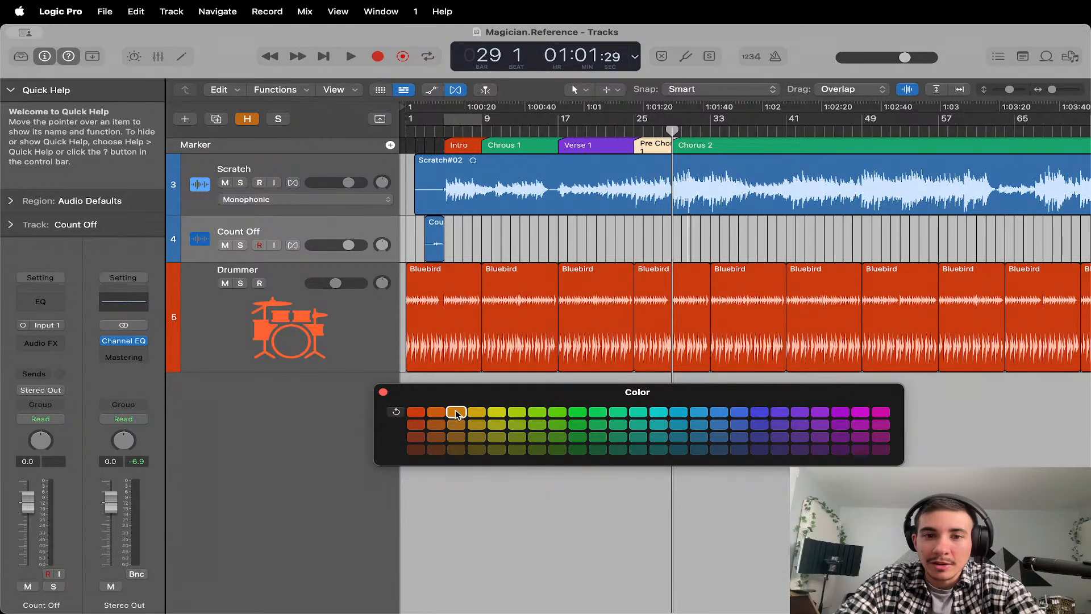
left_click(383, 391)
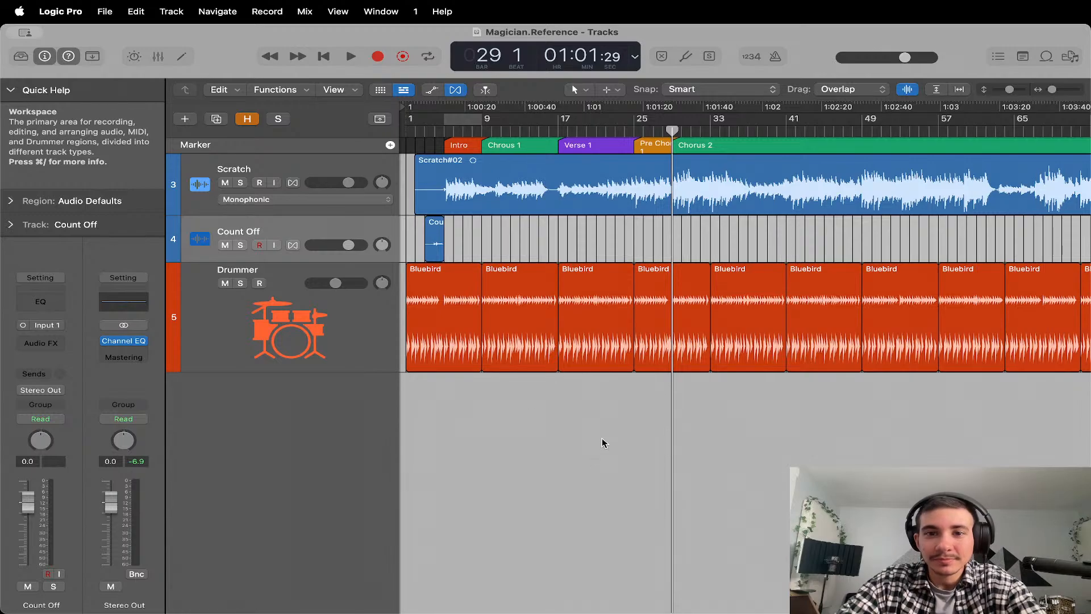
Hide the global tracks so the section markers appear only in the ruler.
mouse_move(672, 130)
left_mouse_down()
mouse_move(470, 131)
mouse_move(675, 131)
left_mouse_up()
key("super+Tab")
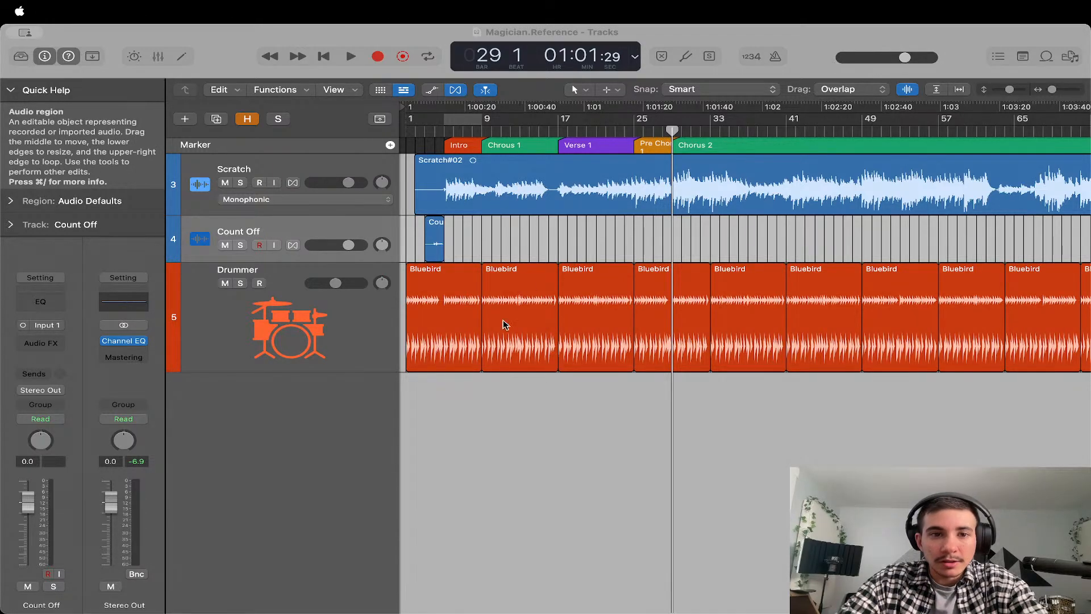
left_click(460, 264)
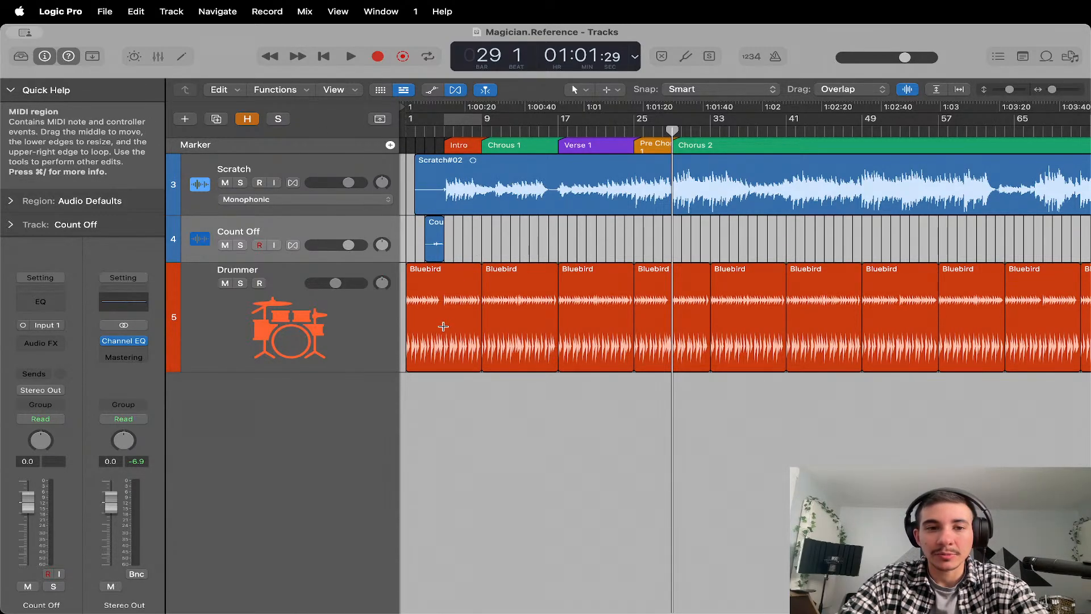
key("g")
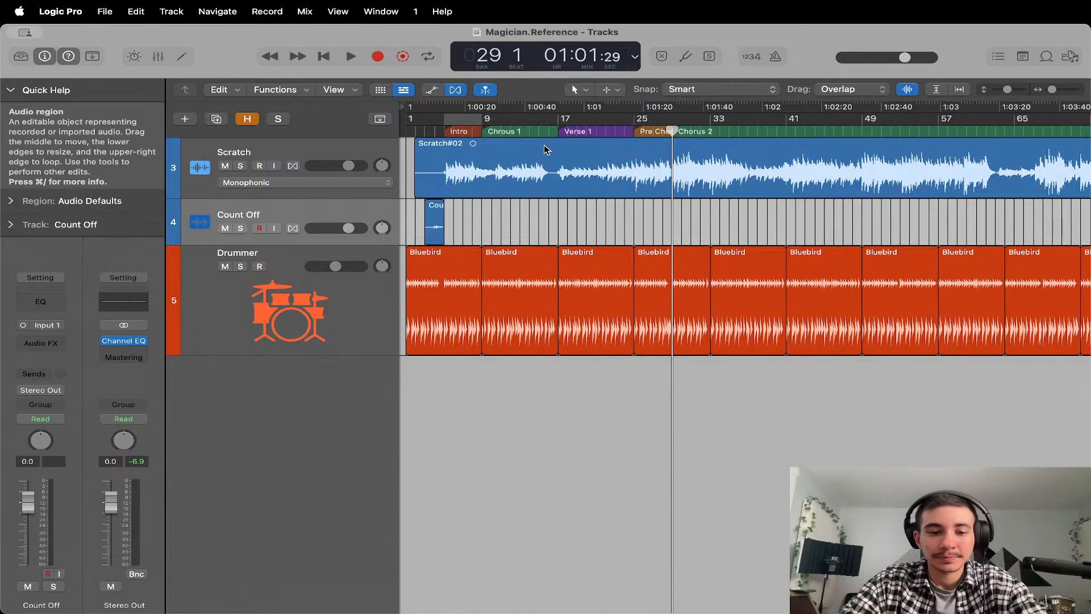
Switch to Canva, present the Scratch Vocal slide on page 17, and return to Logic Pro.
key("super+Tab")
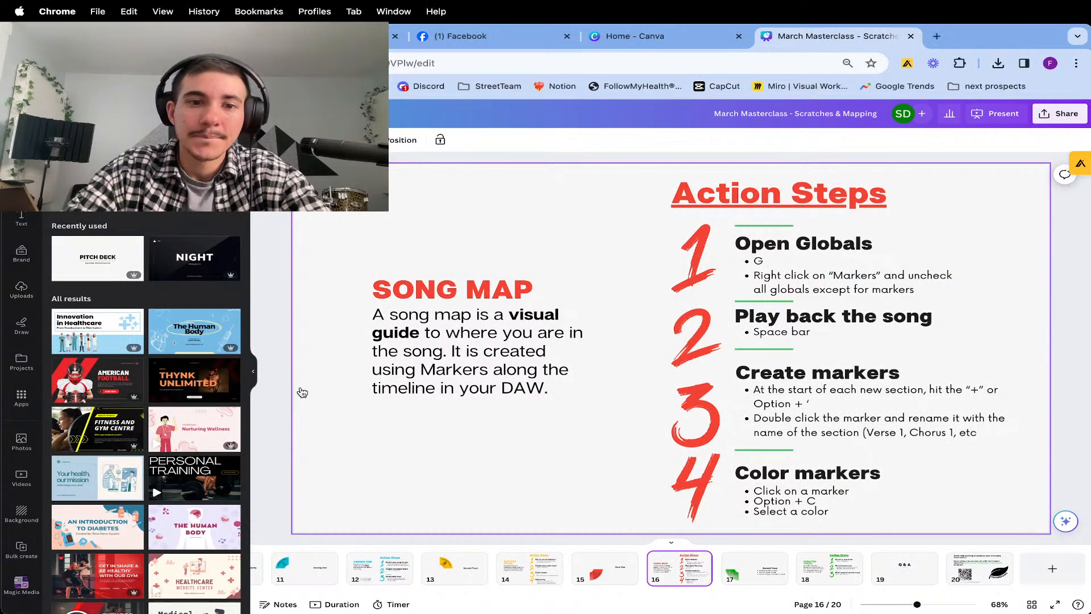
key("Page_Down")
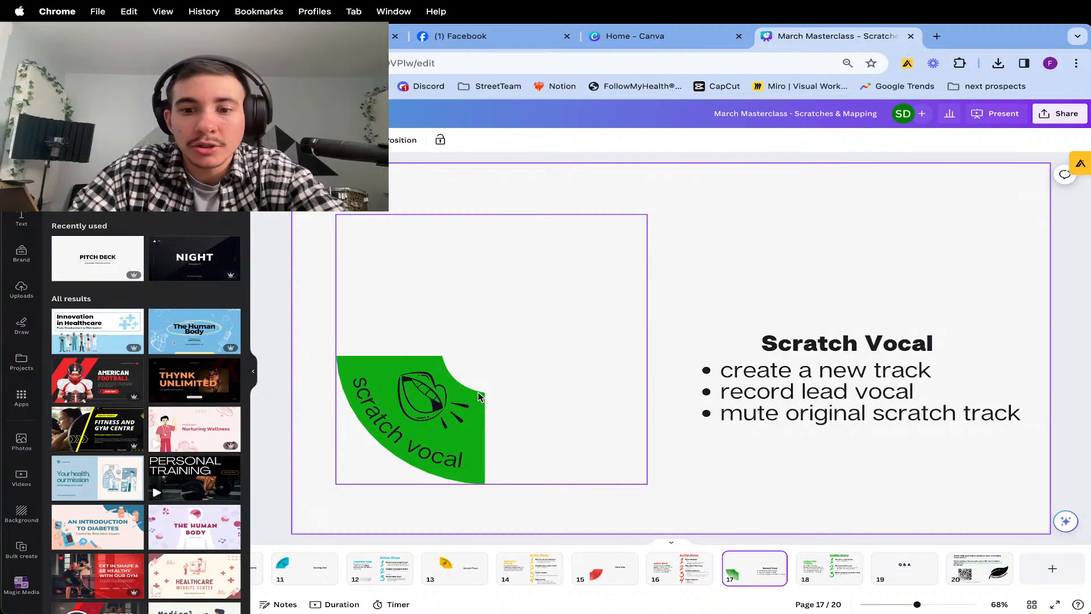
key("Right")
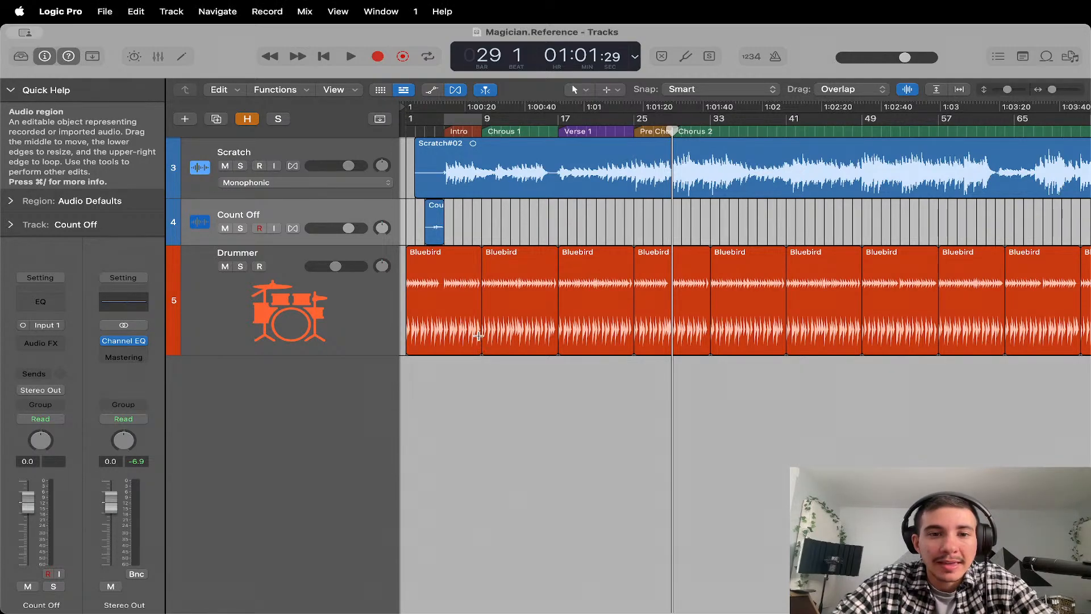
Unhide and unmute the Scratch Vocal track and move it directly below the Scratch track.
left_click(247, 119)
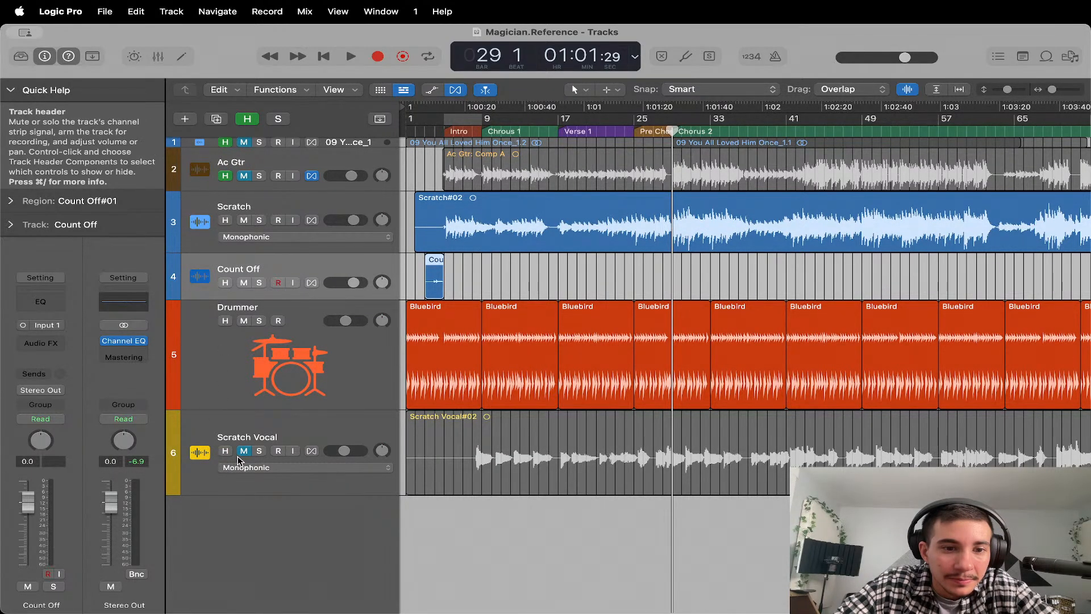
left_click(247, 118)
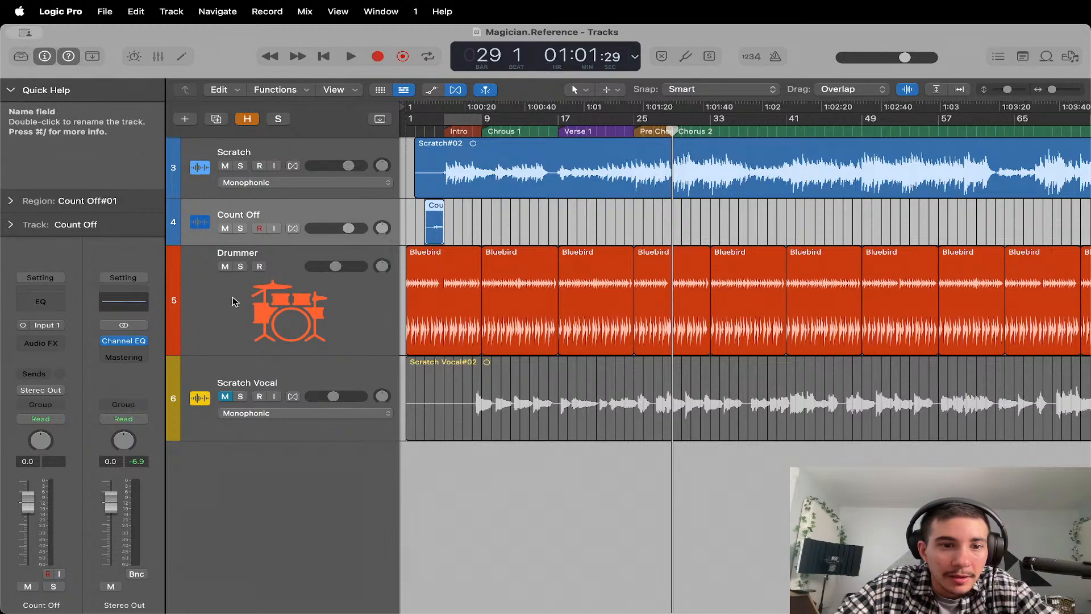
left_click_drag(224, 378, 225, 206)
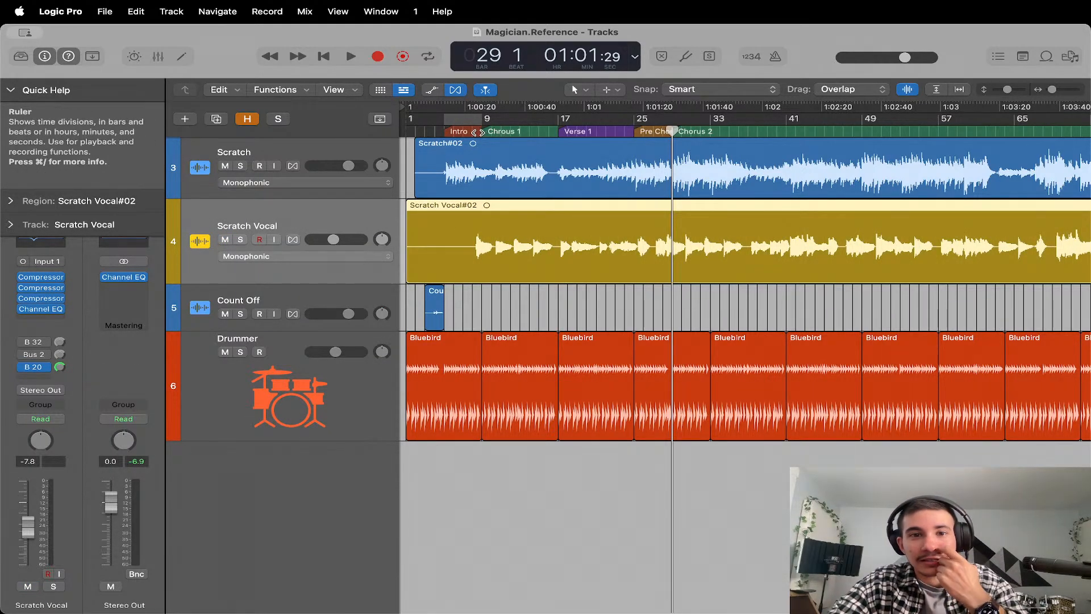
Solo the Scratch Vocal track, play it from bar 8, and add the Drummer track to the solo during playback.
left_click(240, 239)
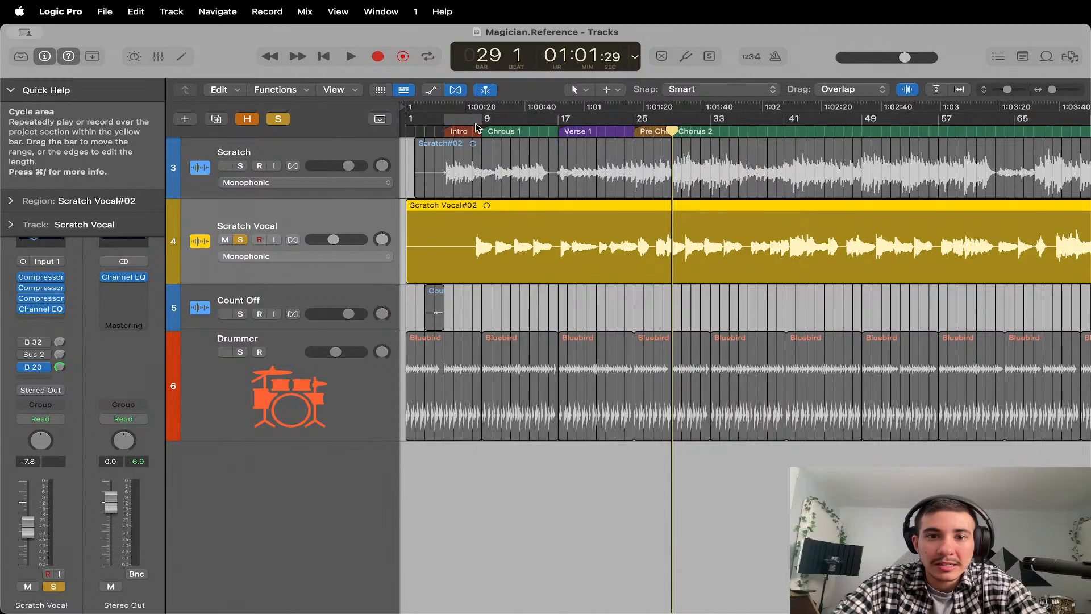
left_click(472, 132)
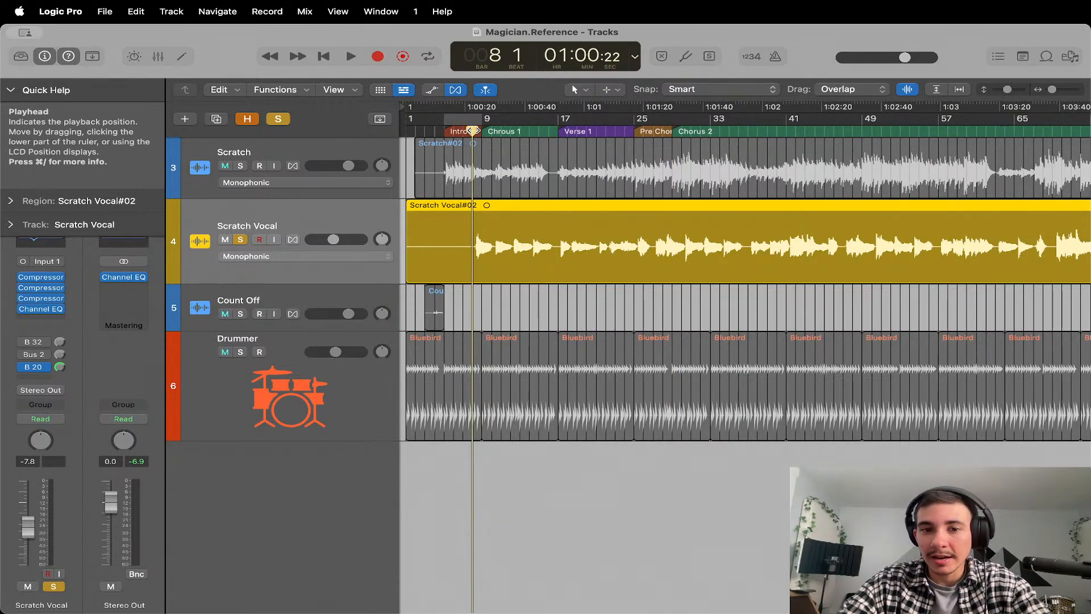
key("space")
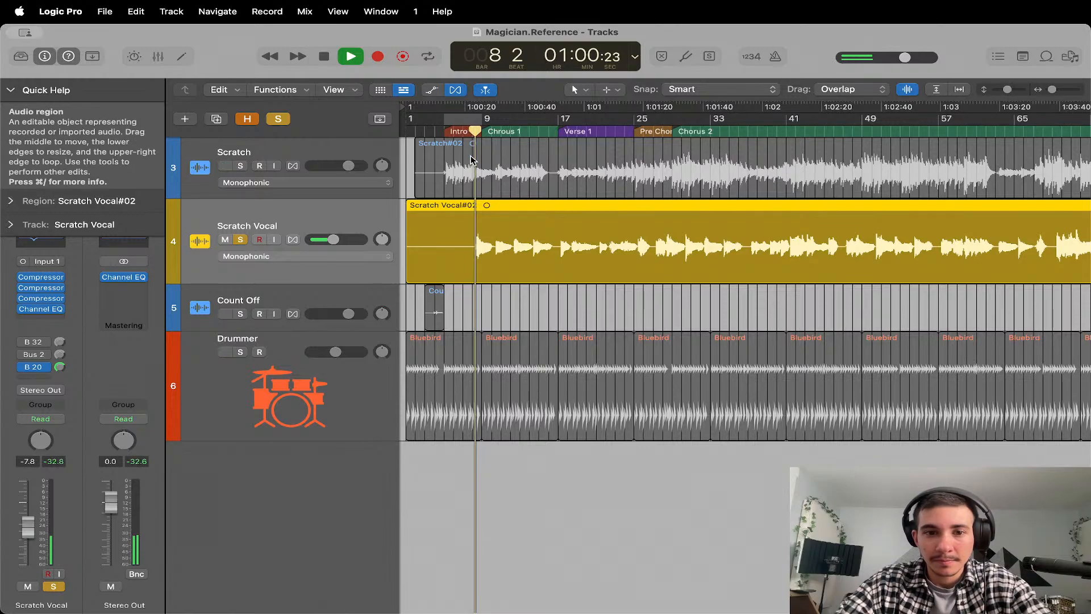
left_click(227, 354)
left_click(241, 352)
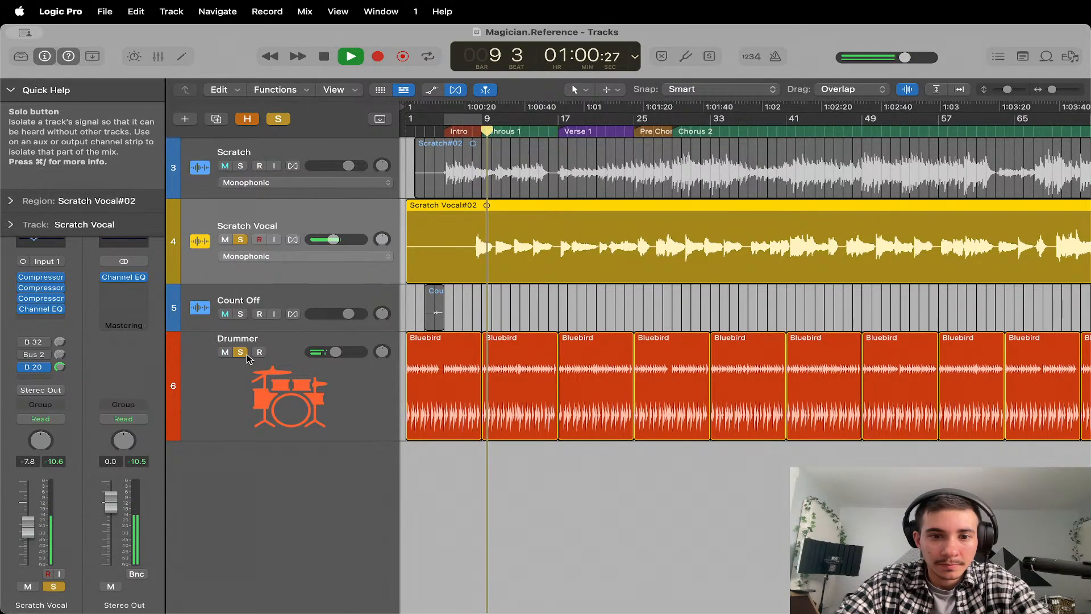
Compare the mix with Scratch briefly soloed and Drummer unsoloed, stop playback, and clear the remaining solo.
left_click(241, 166)
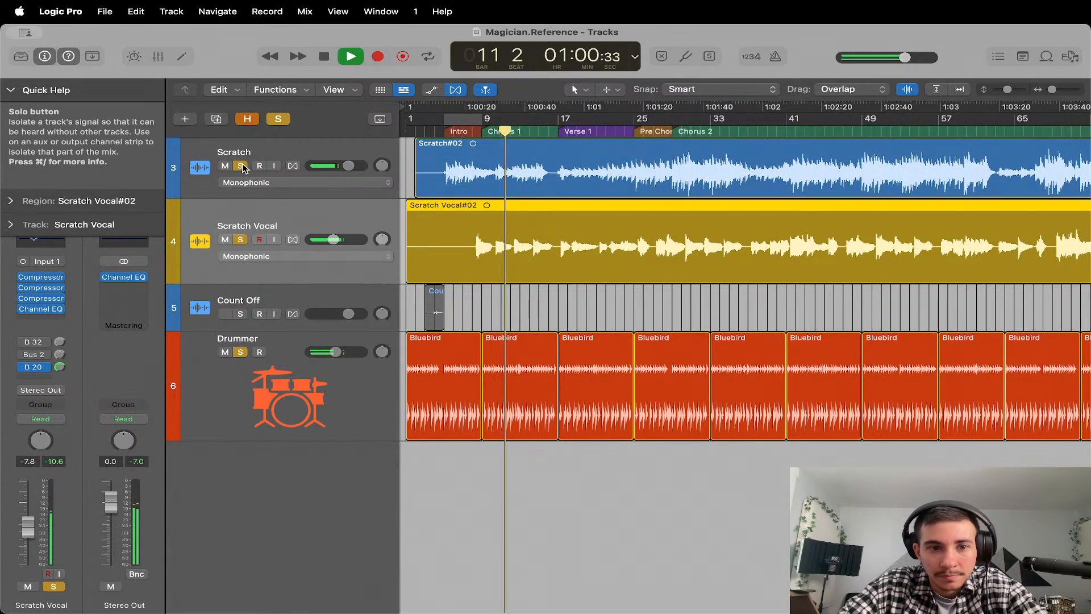
left_click(241, 166)
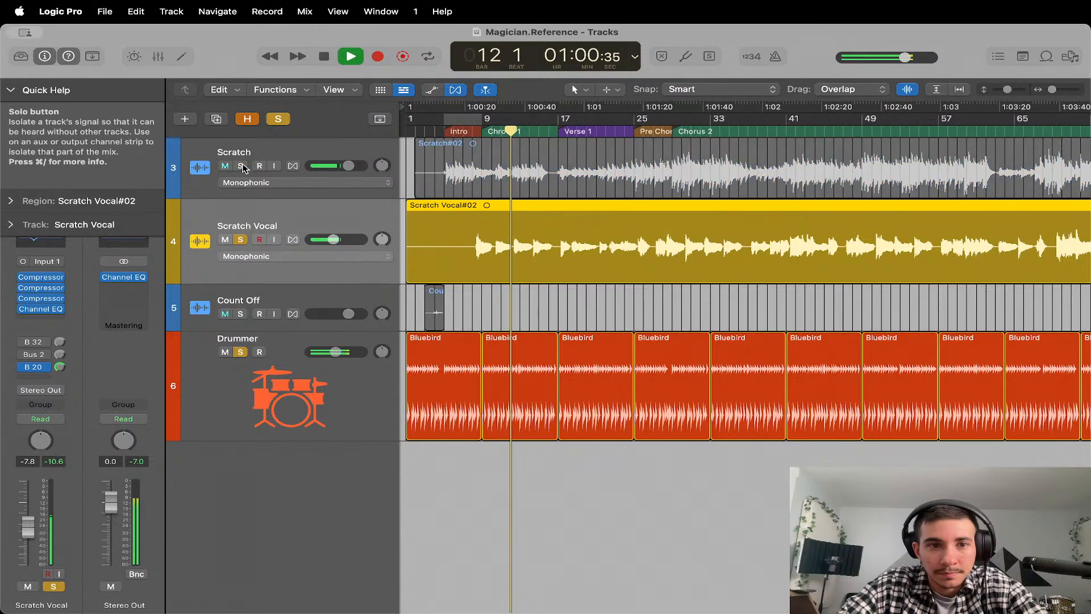
left_click(241, 352)
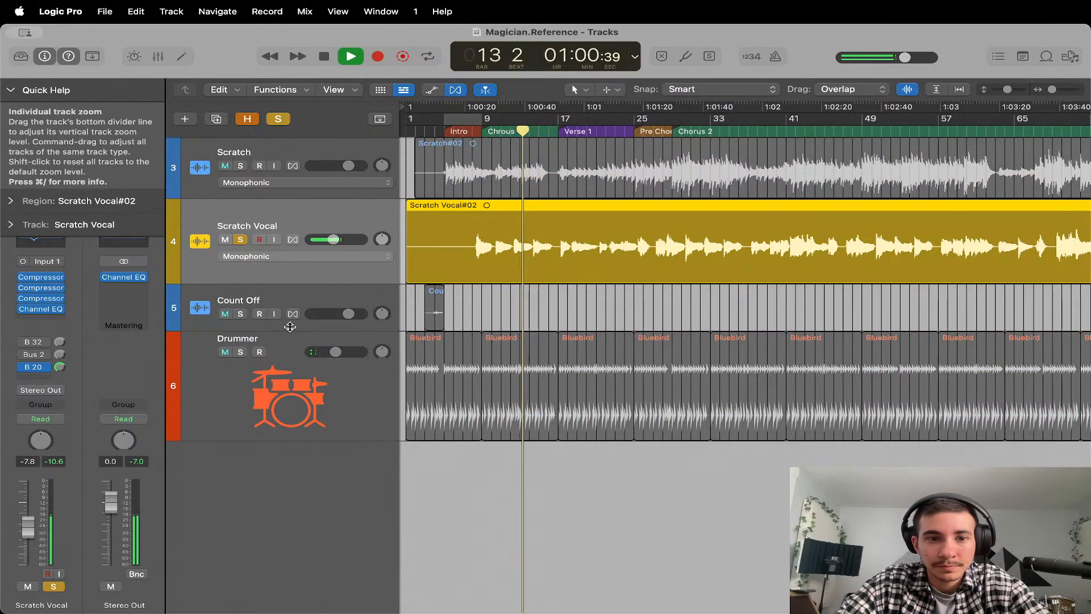
key("space")
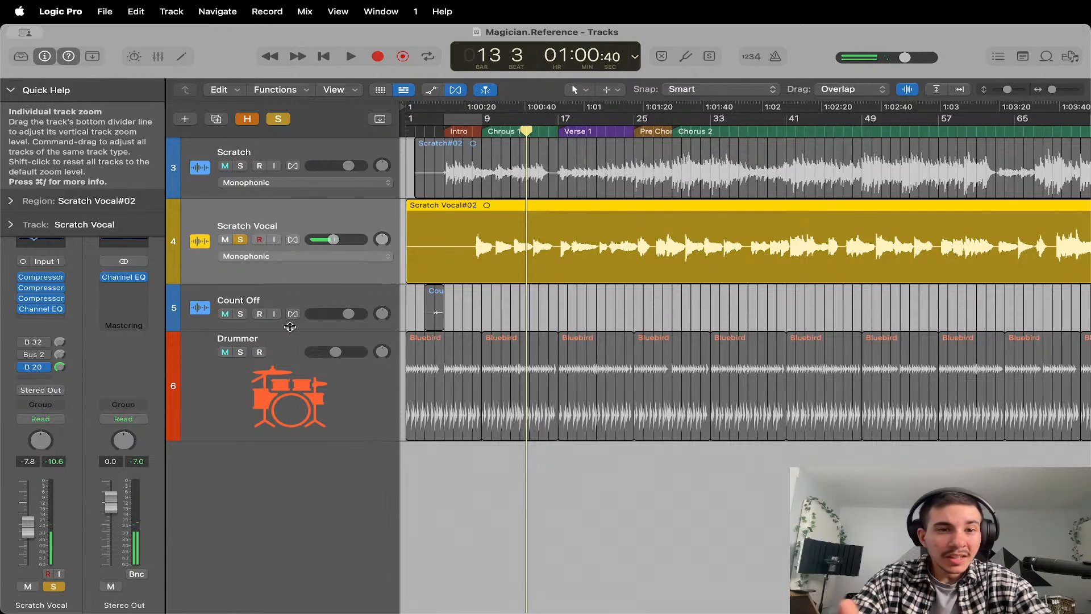
left_click(278, 118)
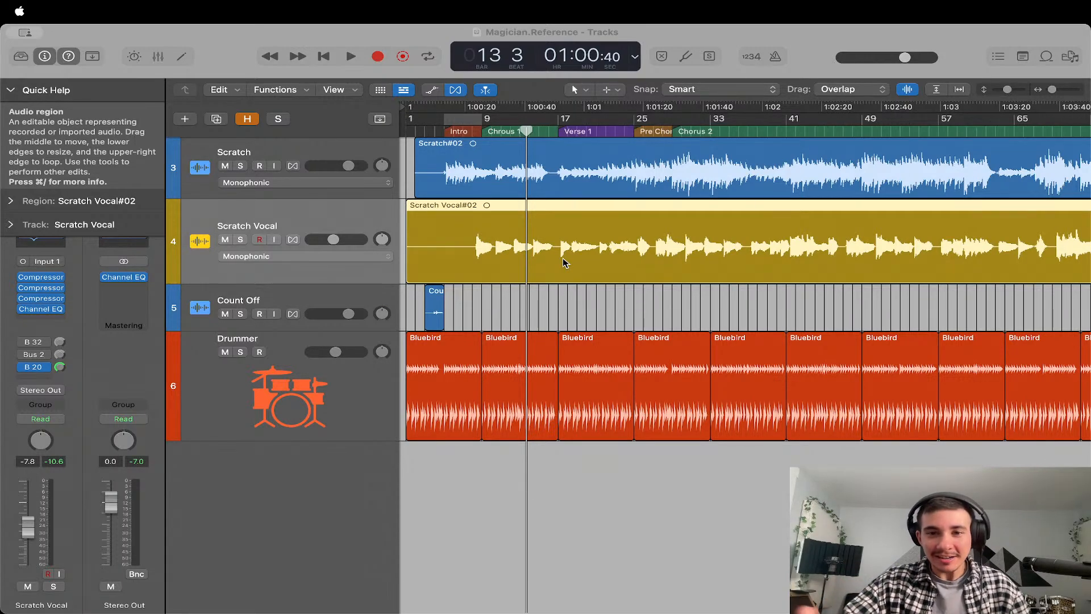
Move the playhead back to bar 8 and mute the original Scratch track.
left_click(785, 205)
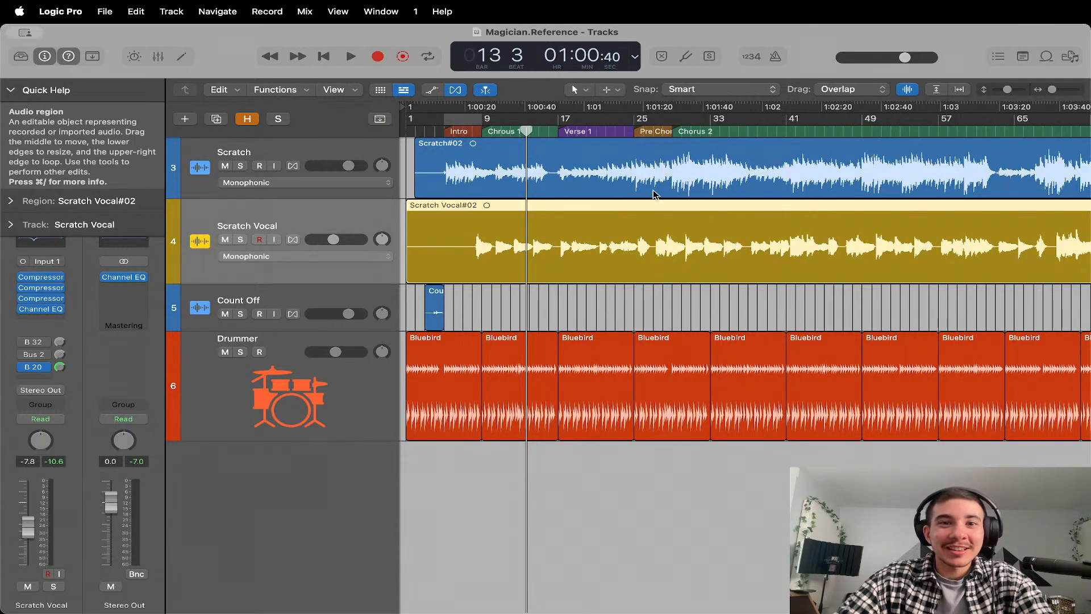
left_click(486, 131)
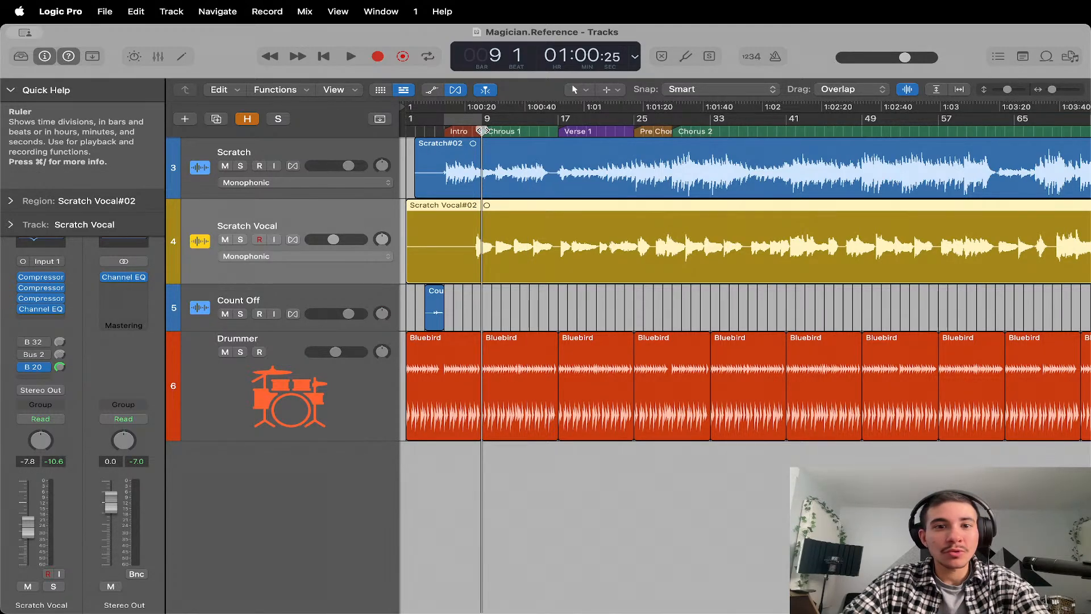
mouse_move(484, 130)
left_mouse_down()
mouse_move(474, 131)
mouse_move(532, 131)
mouse_move(466, 134)
mouse_move(485, 140)
mouse_move(474, 142)
left_mouse_up()
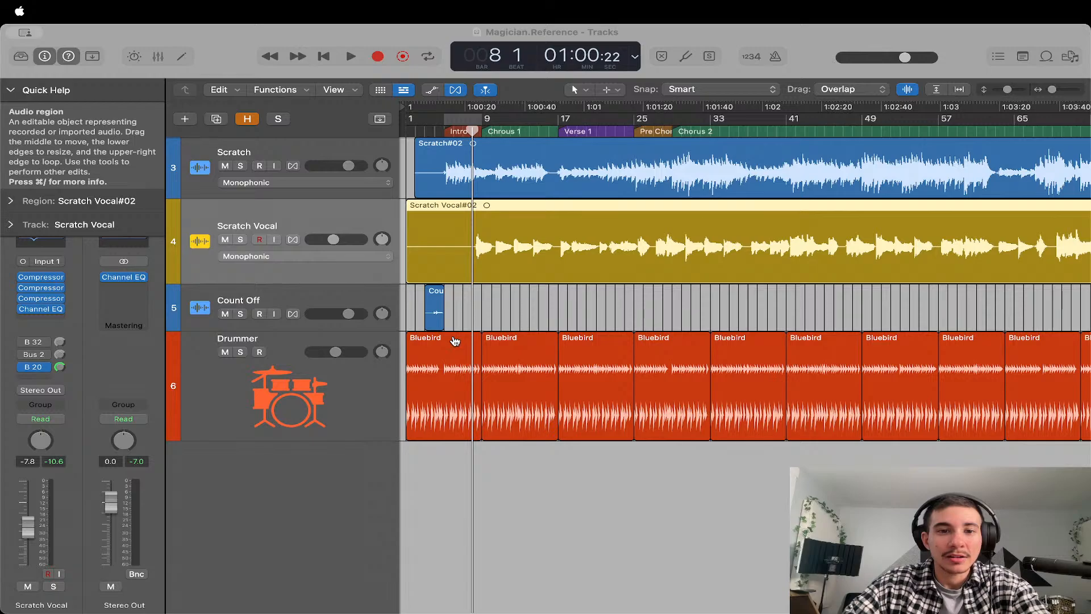
left_click(226, 166)
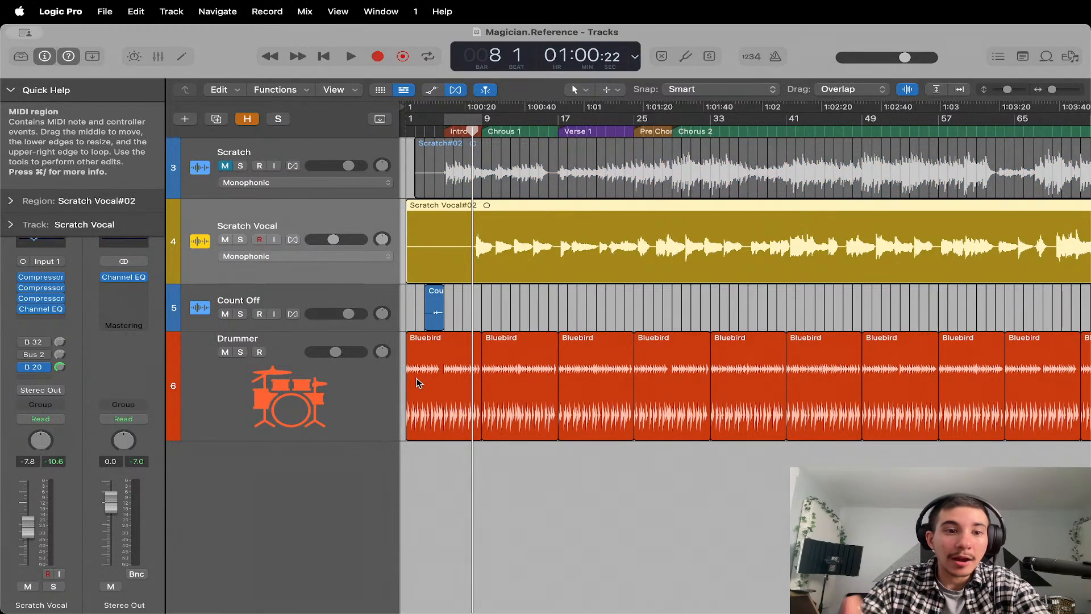
Move the Scratch Vocal track below the Drummer track at the end of the track list.
left_click_drag(319, 244, 338, 398)
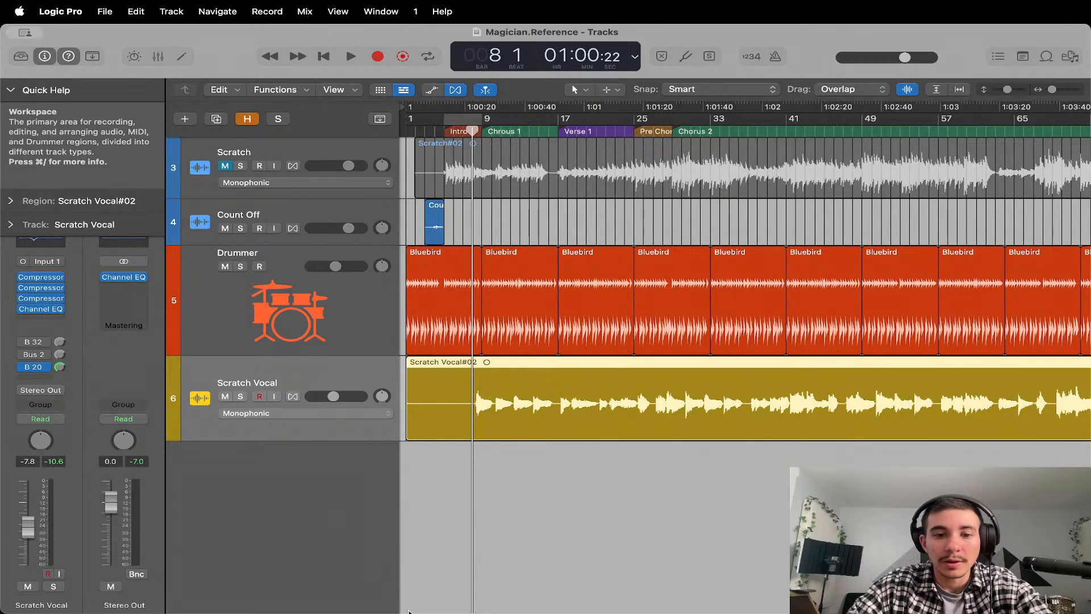
left_click(738, 588)
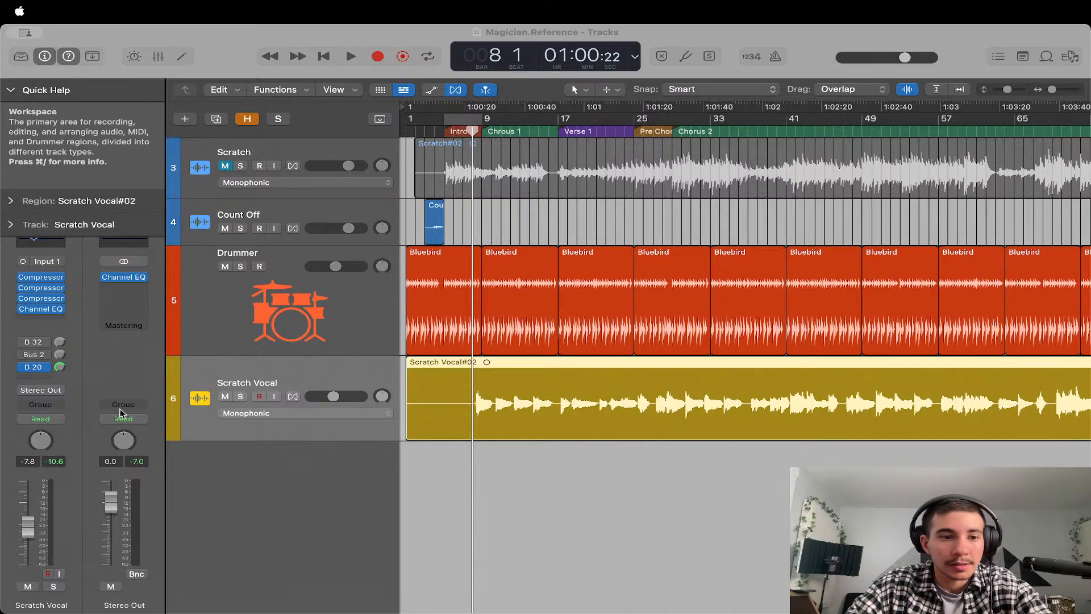